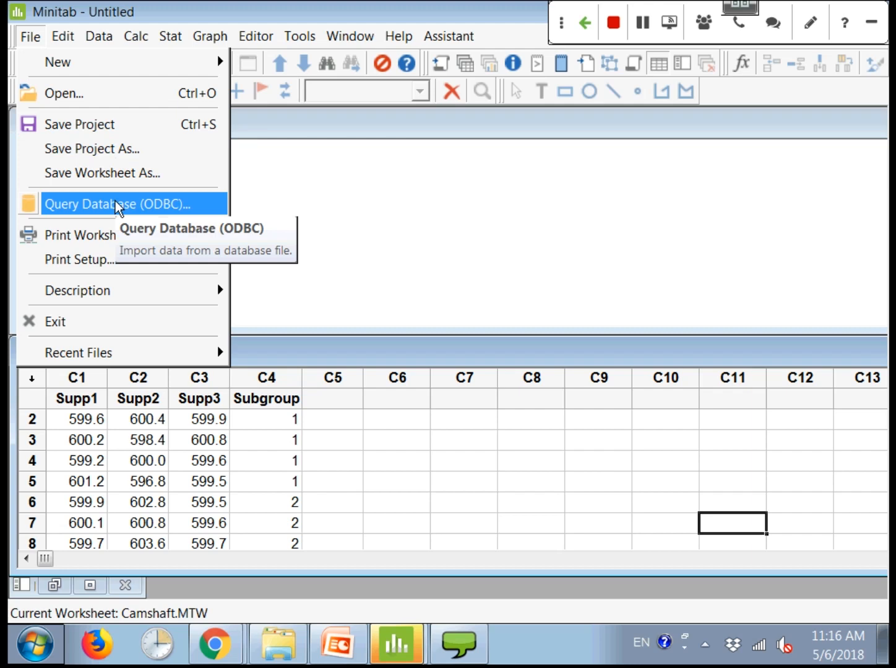
left_click(390, 237)
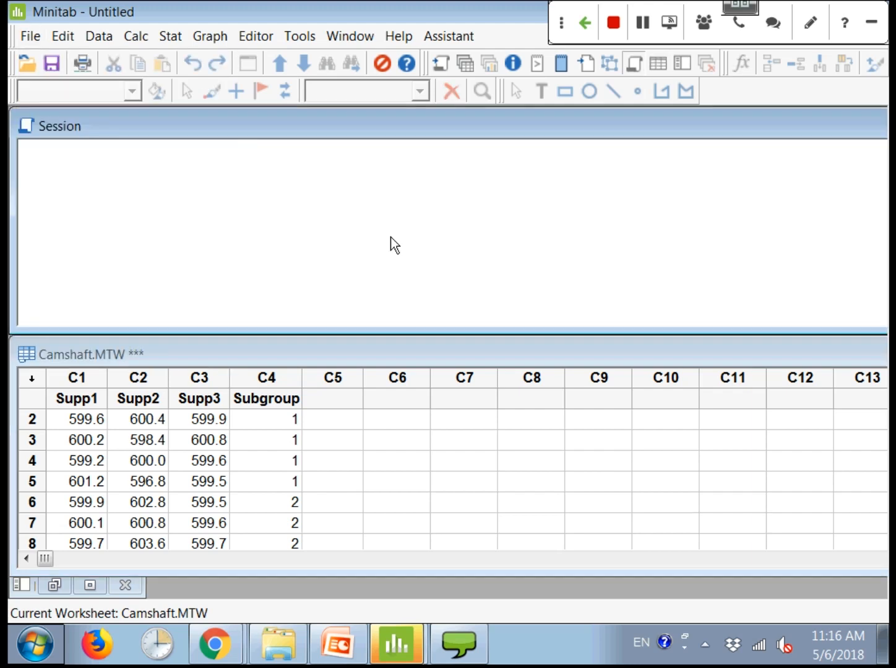
left_click(174, 37)
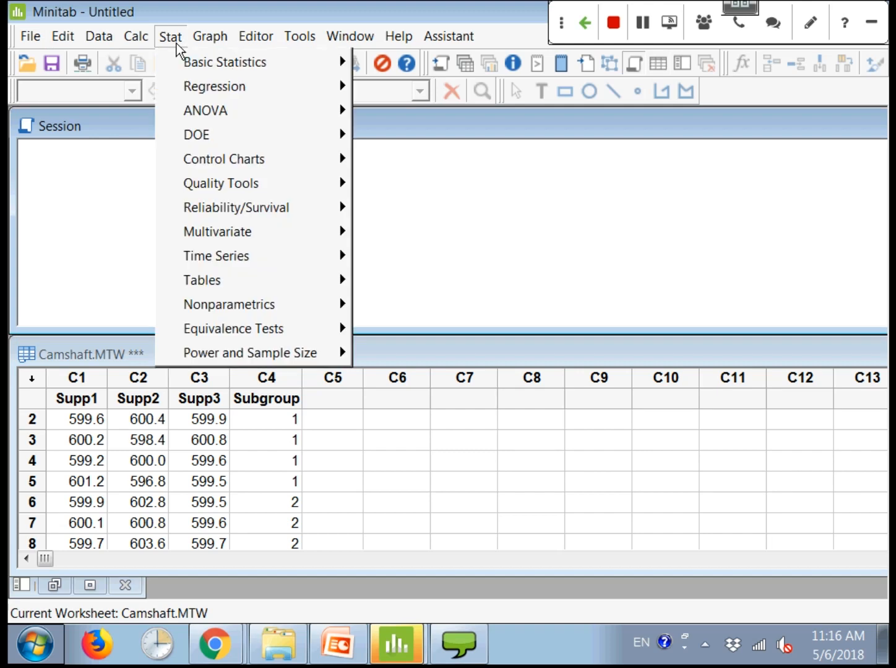
key("Escape")
left_click(210, 37)
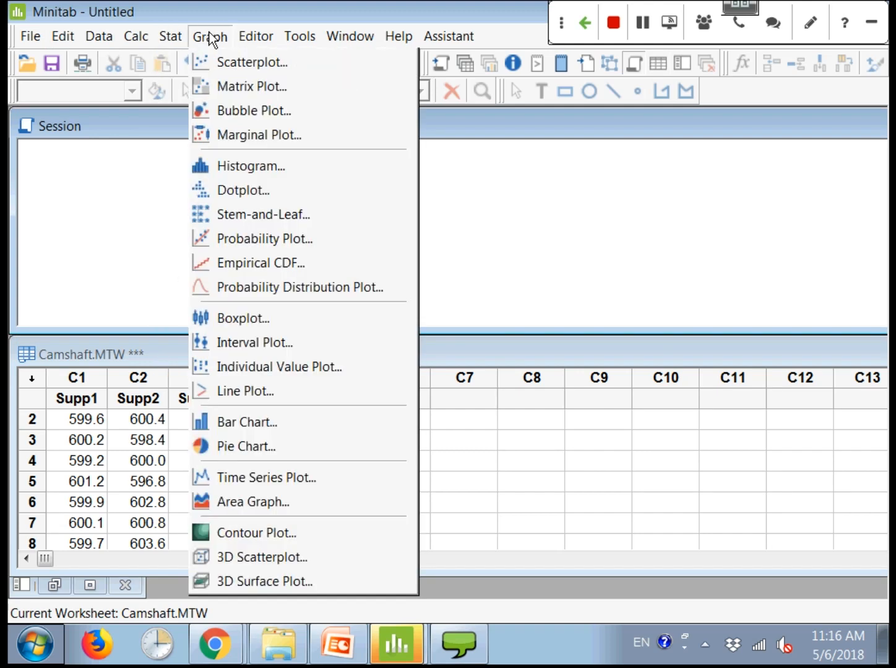
mouse_move(468, 39)
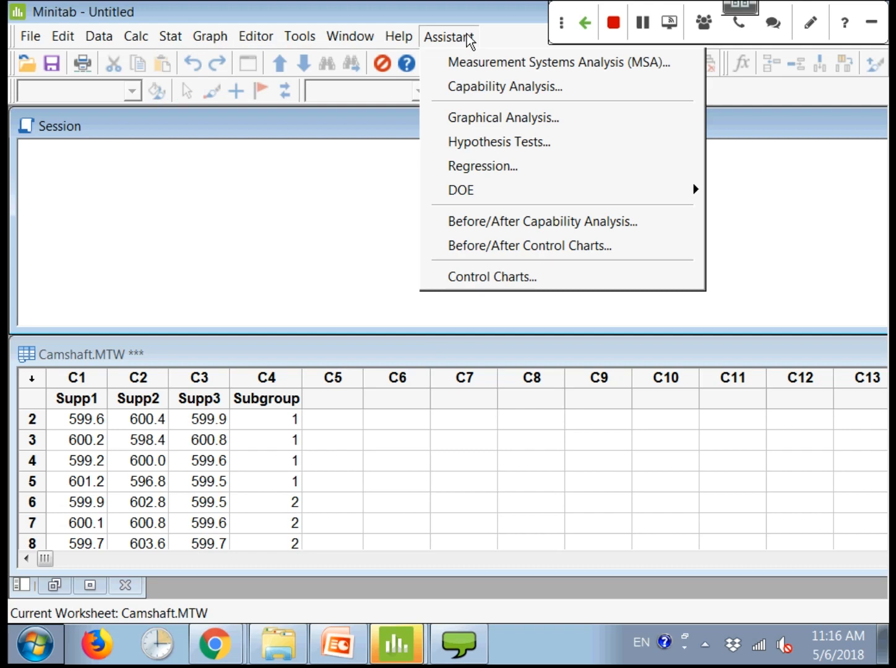
left_click(459, 9)
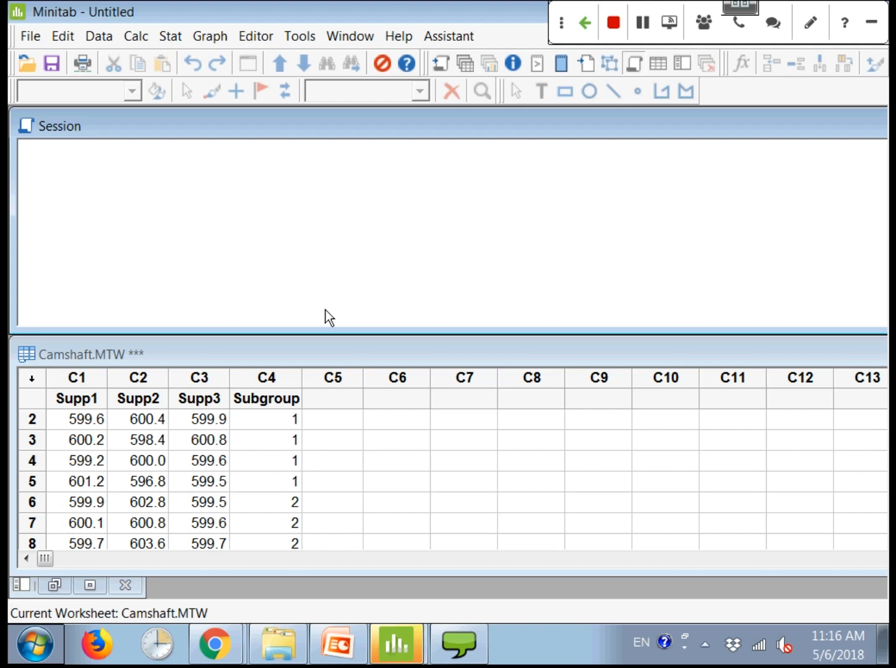
- Maximize the Camshaft.MTW worksheet and enlarge the display of its cells
left_click(126, 473)
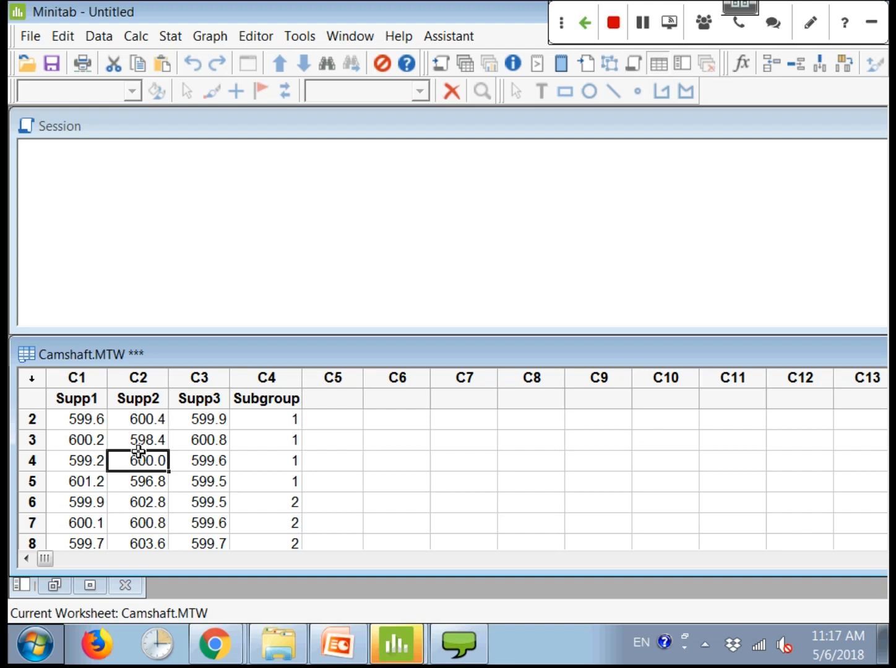
double_click(144, 359)
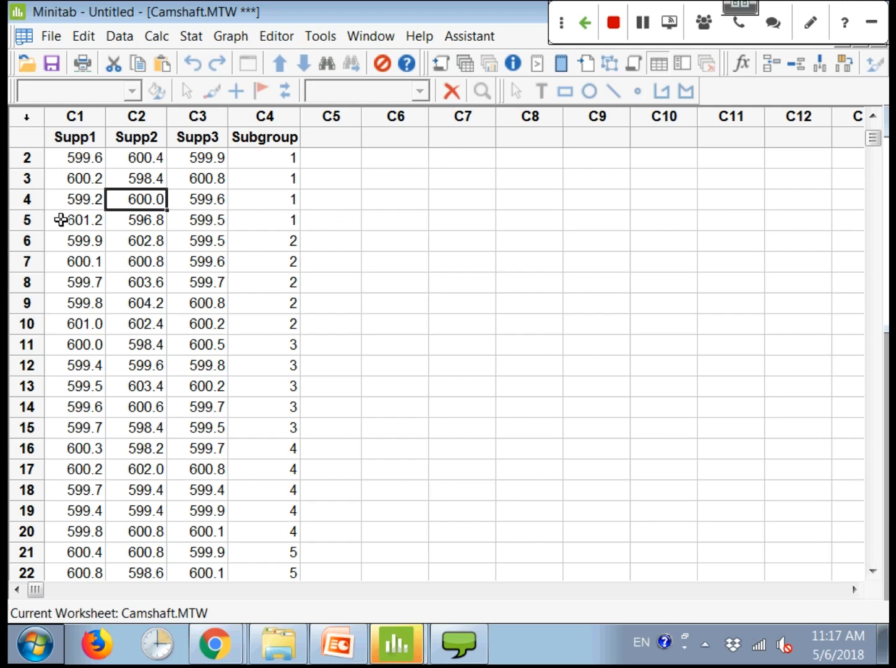
left_click(395, 262)
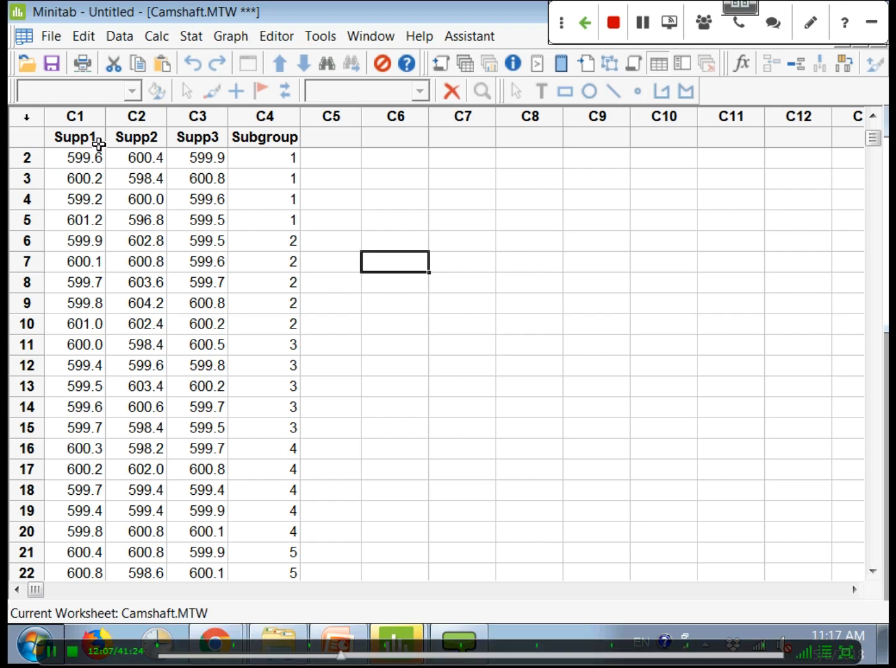
scroll(536, 292, "up", 2, "ctrl")
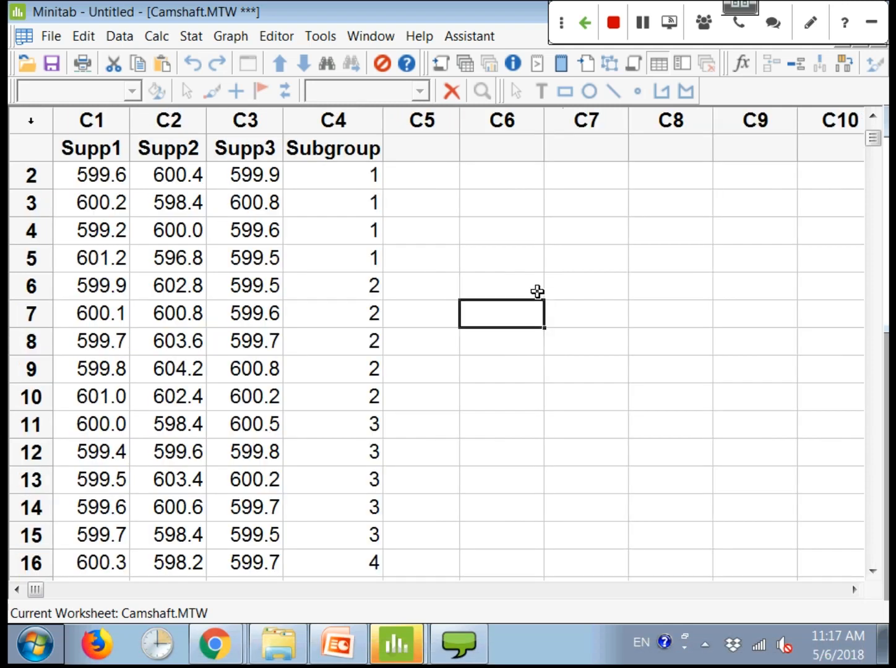
- Enter 12 in row 3 and 13 in row 2 of column C6, and the date 1/1 in row 2 of column C7
left_click(531, 203)
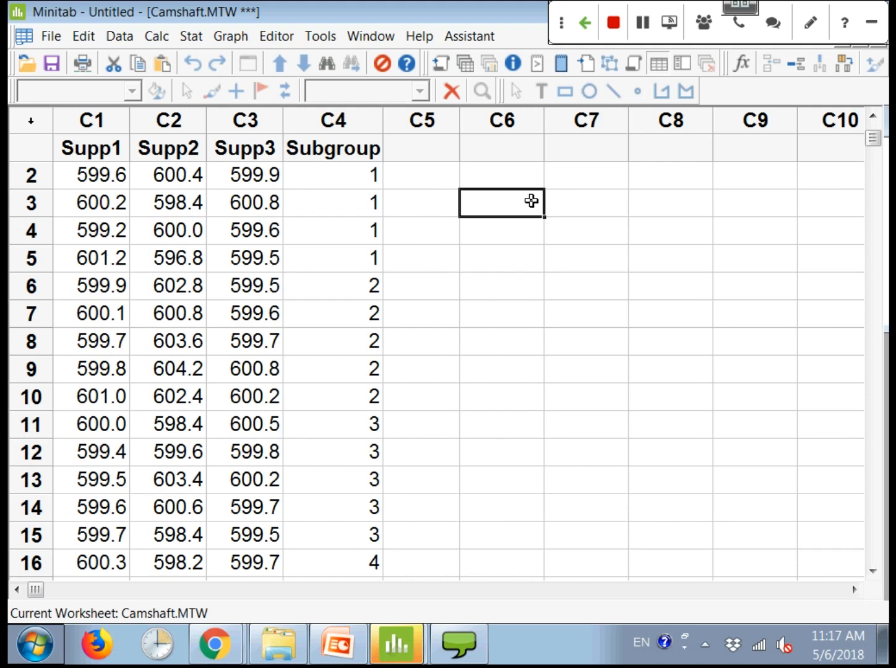
type("12")
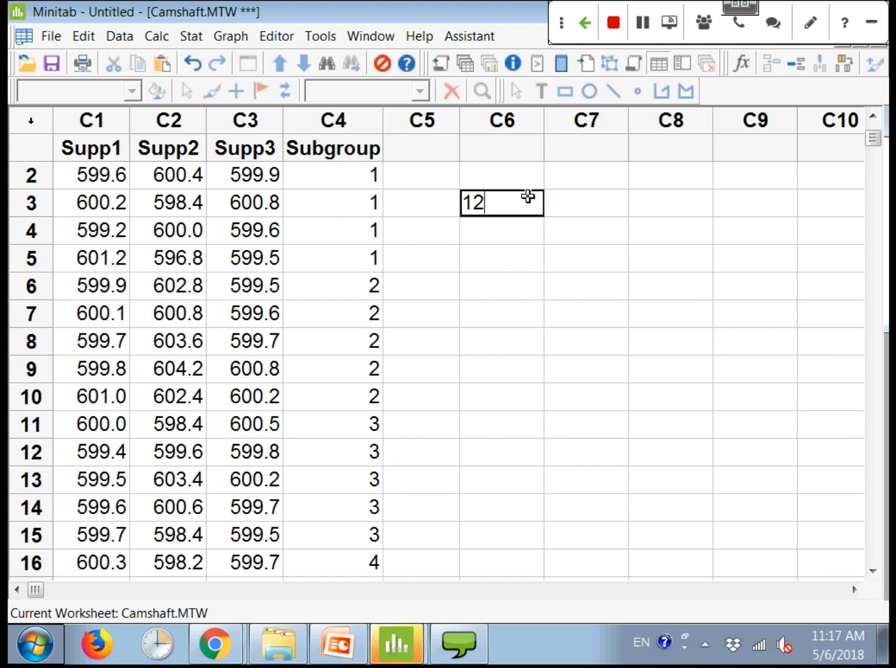
left_click(514, 180)
type("13")
left_click(528, 259)
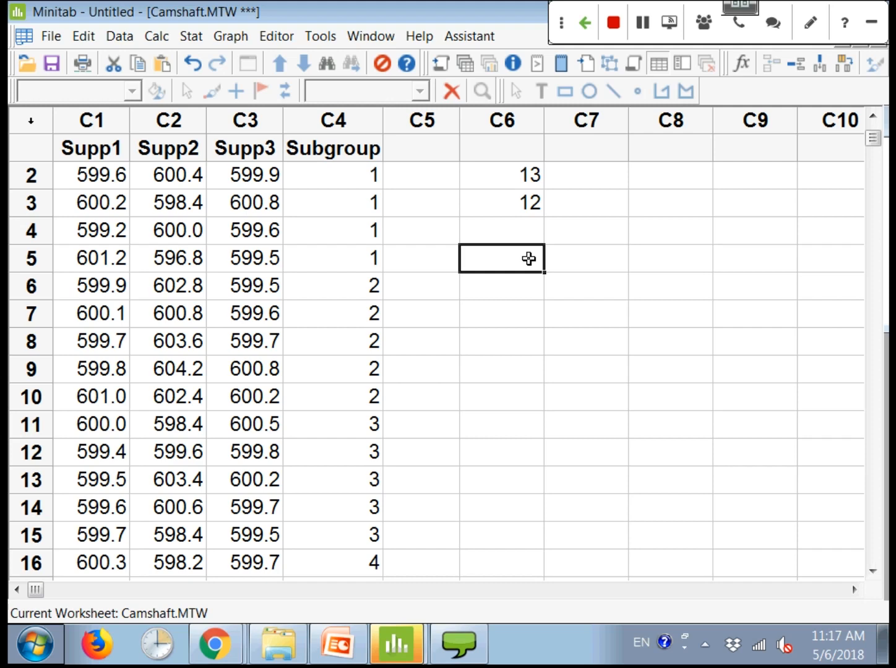
left_click(564, 187)
type("1/1")
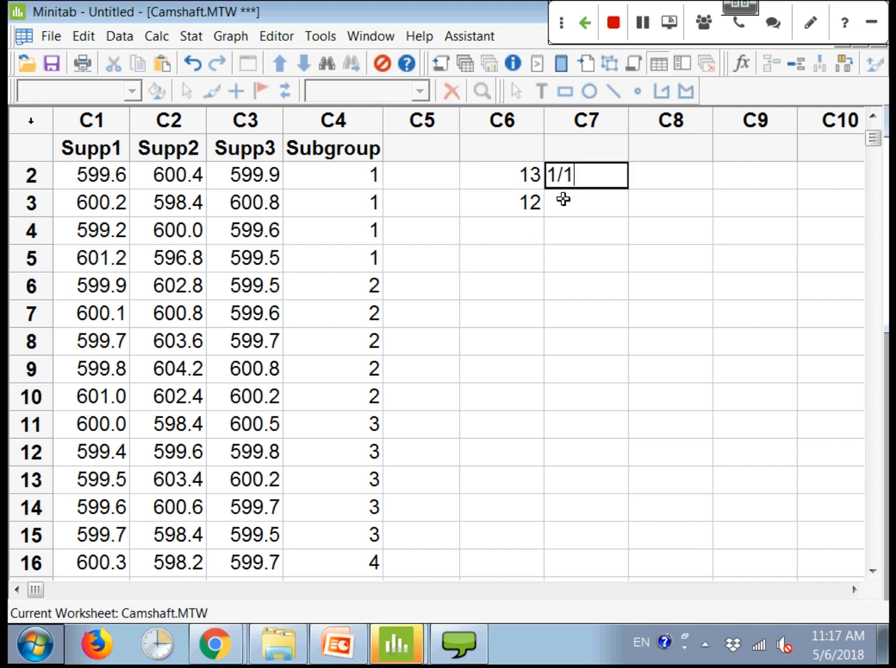
key("Return")
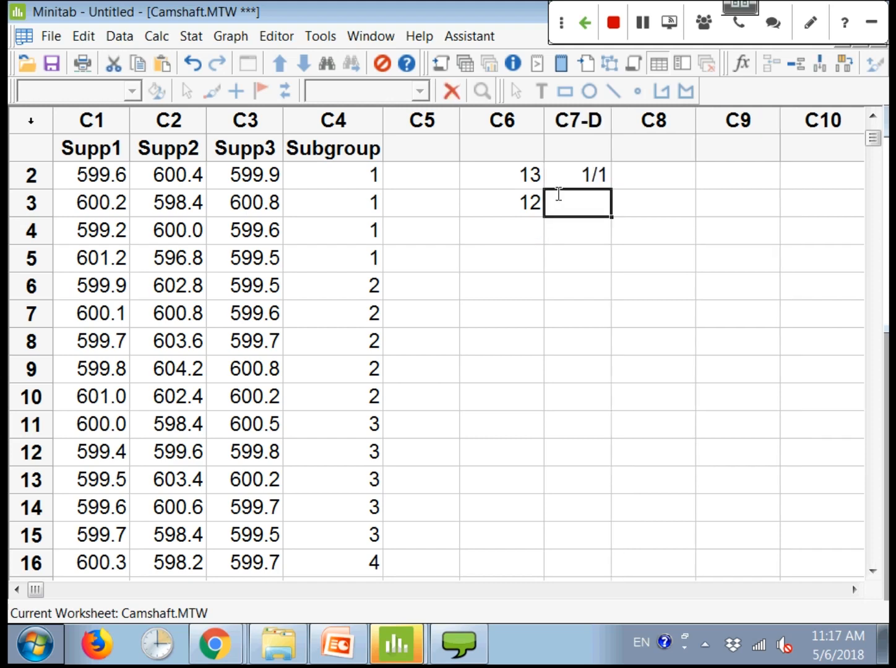
- Clear the trial entries from rows 2 to 4 of columns C6 and C7
left_click_drag(549, 192, 594, 235)
key("Delete")
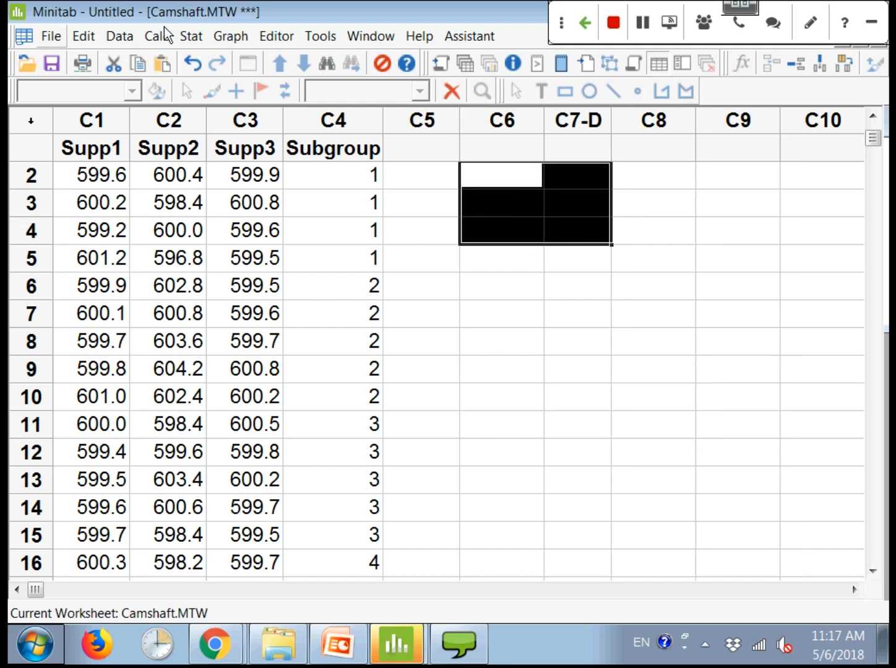
key("alt+f")
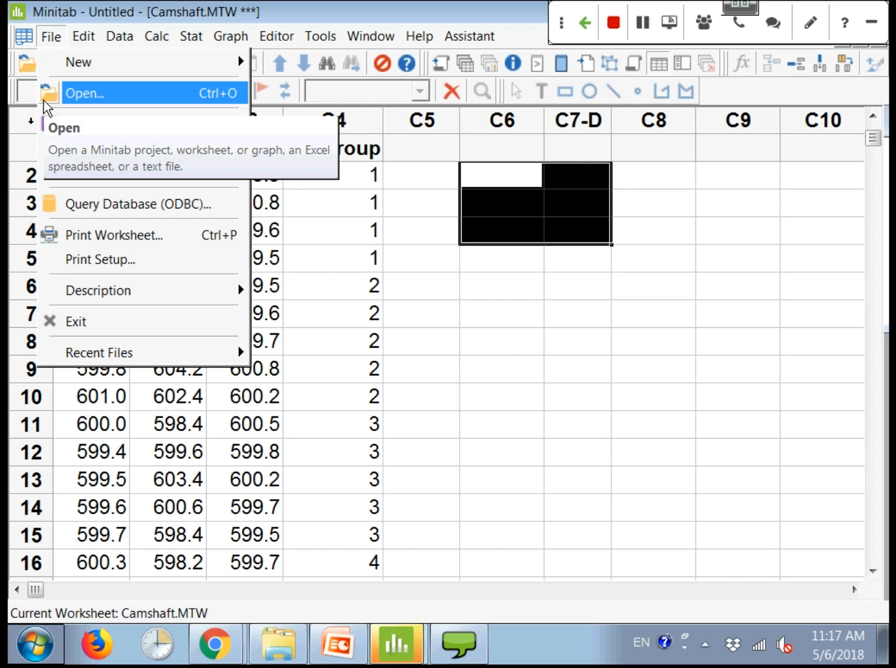
left_click(451, 297)
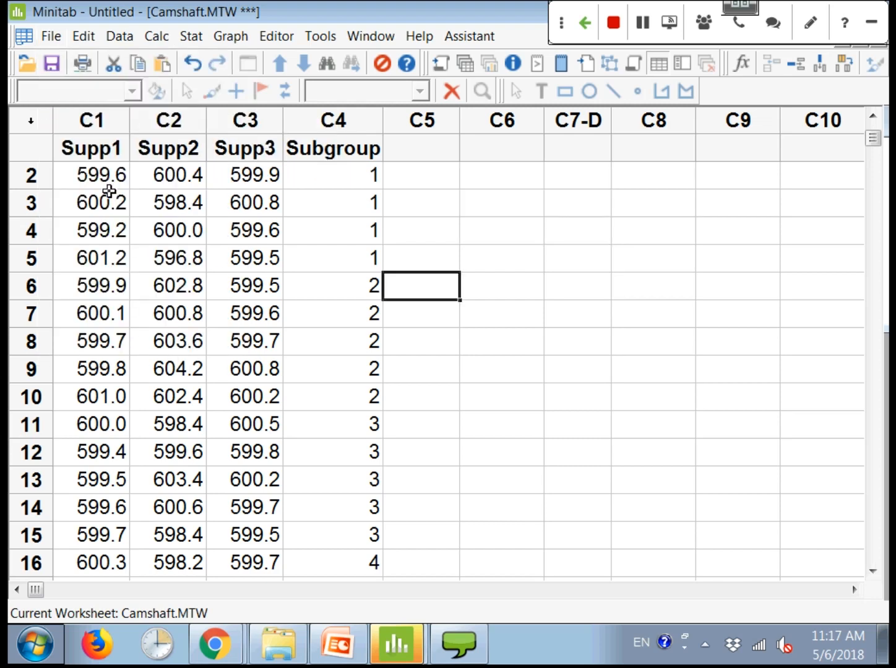
- Examine the Supp1 to Supp3 measurement columns and how the Subgroup column groups their rows
left_click_drag(99, 128, 318, 149)
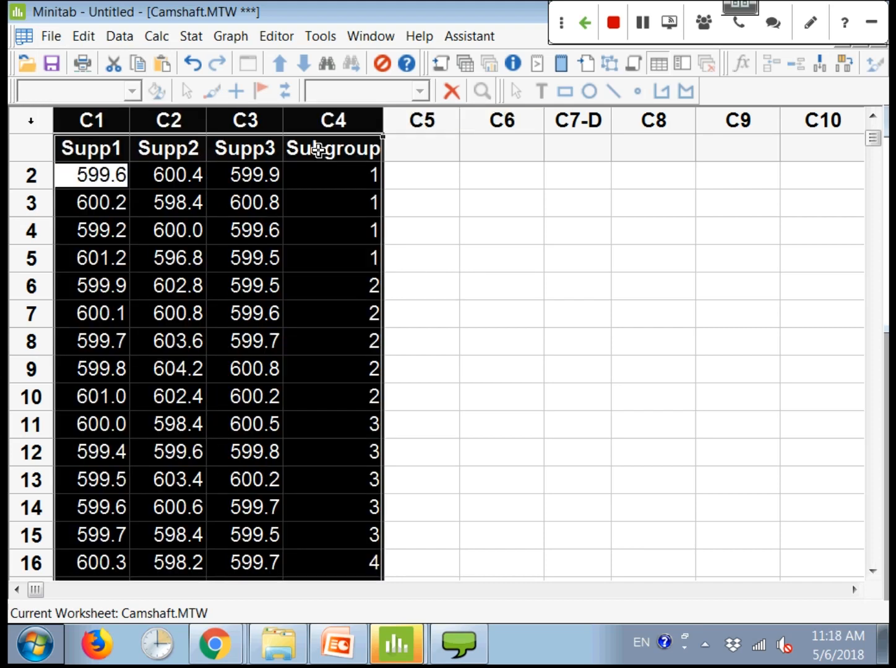
left_click(167, 285)
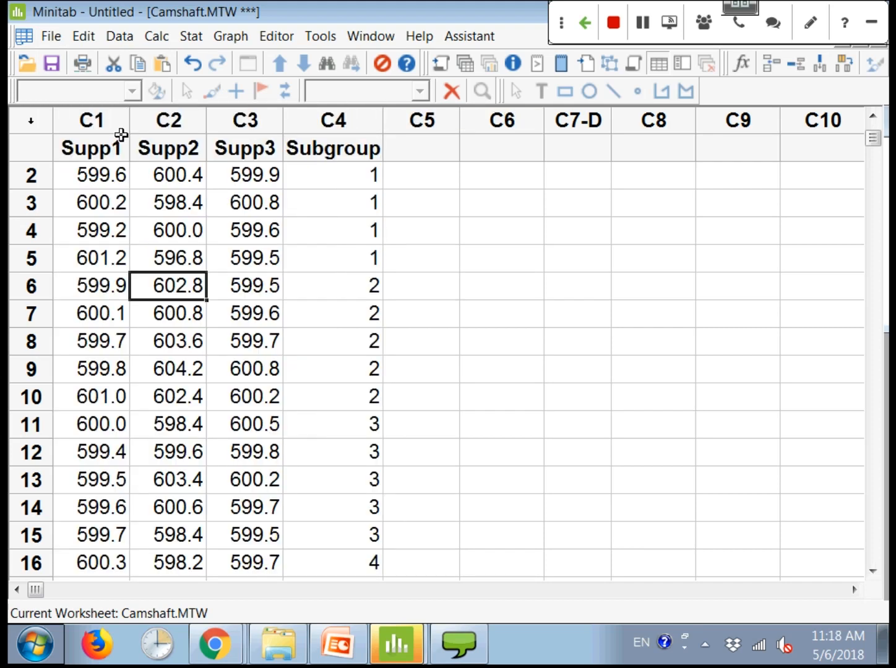
left_click_drag(122, 136, 237, 132)
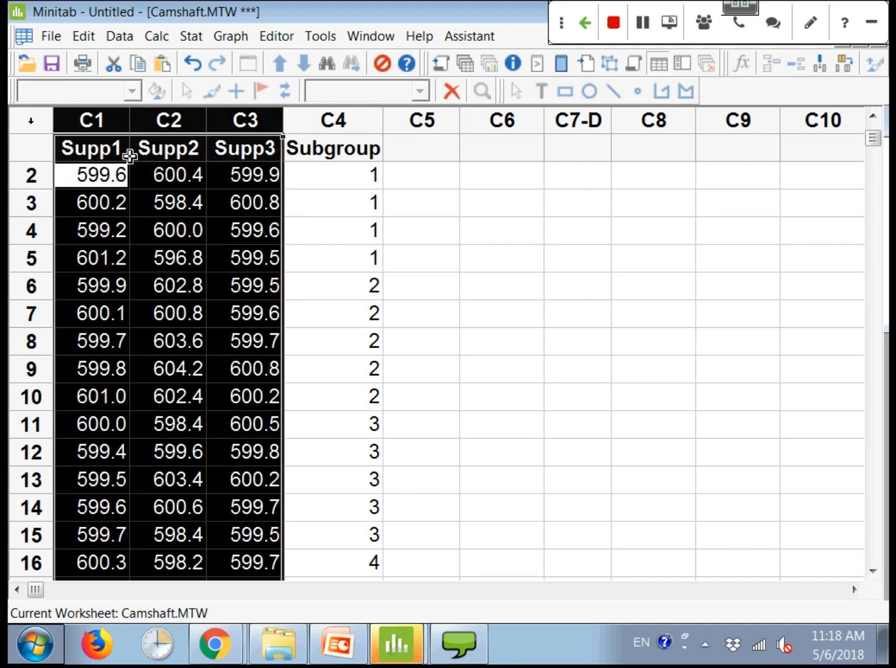
left_click(360, 266)
left_click(350, 140)
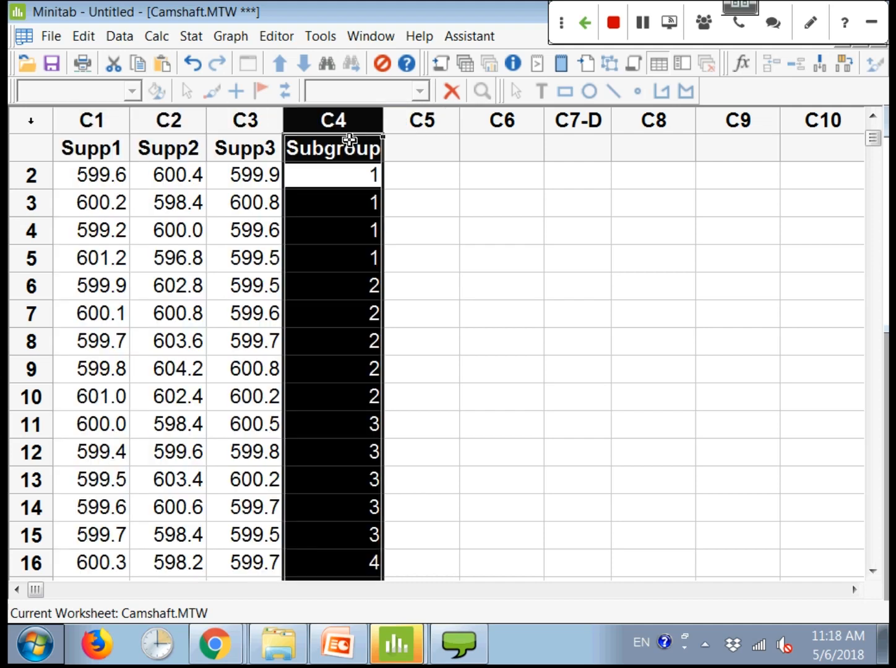
left_click(316, 307)
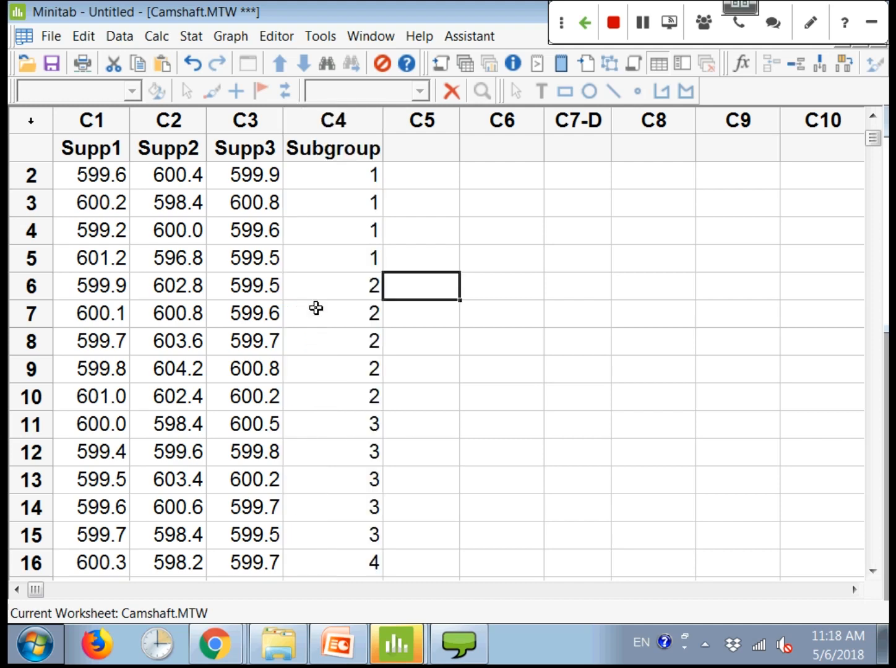
scroll(131, 188, "up", 1)
left_click_drag(96, 186, 96, 273)
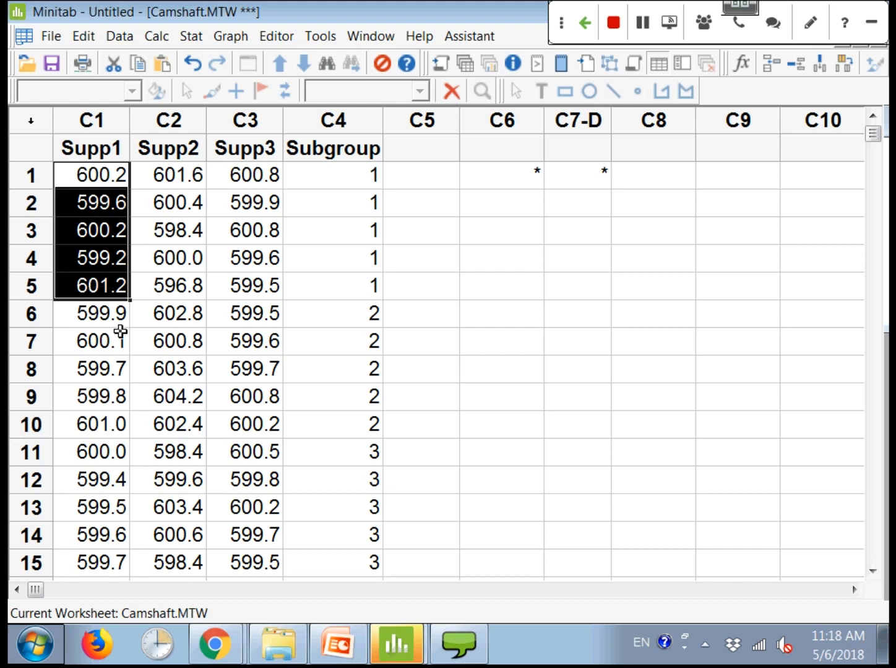
left_click_drag(120, 317, 116, 549)
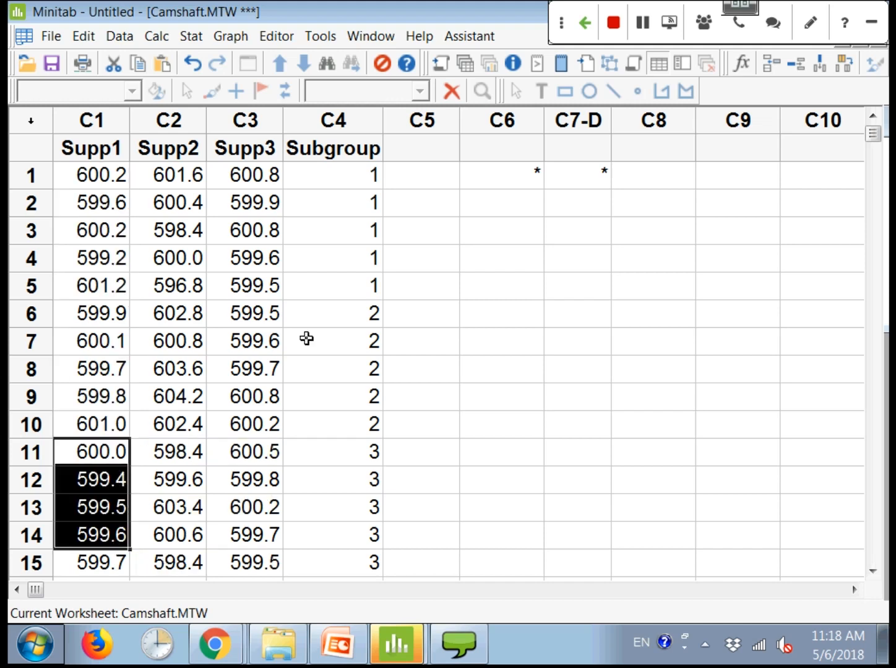
left_click_drag(334, 176, 337, 310)
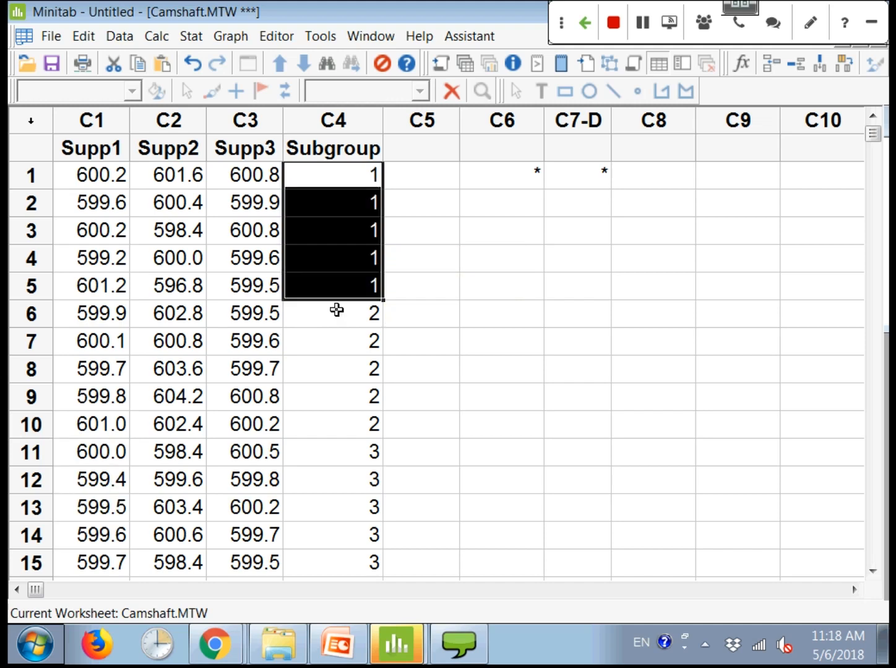
- Delete the leftover missing-value markers from row 1 of columns C6 and C7
left_click_drag(501, 176, 623, 193)
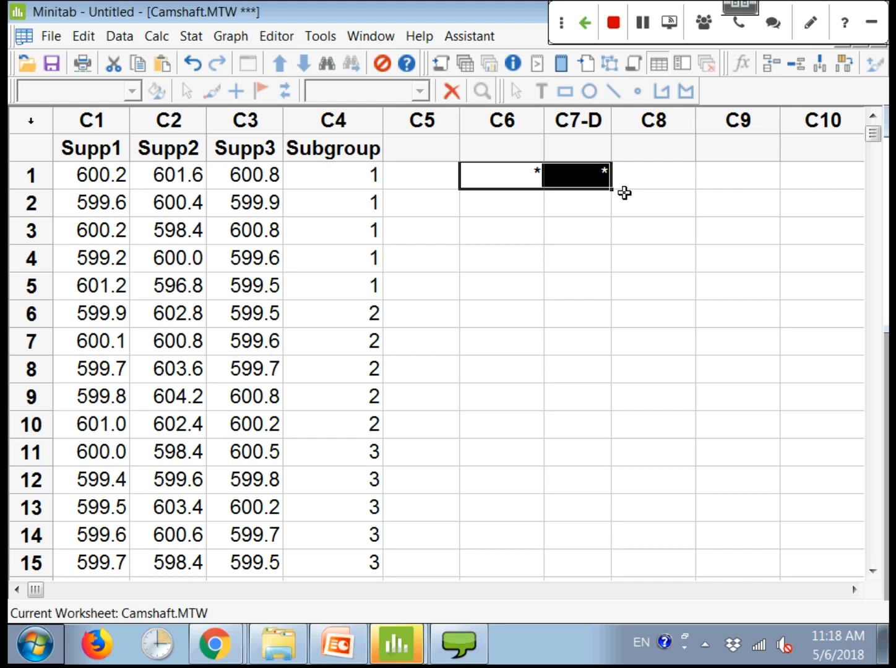
key("Delete")
key("Down")
key("Down")
key("Down")
key("Down")
key("Down")
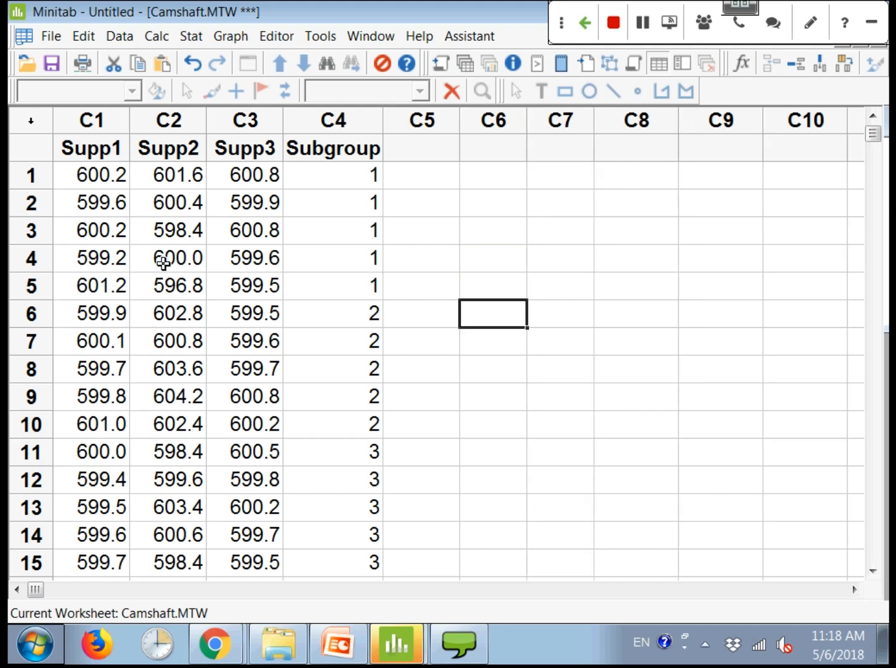
left_click(193, 37)
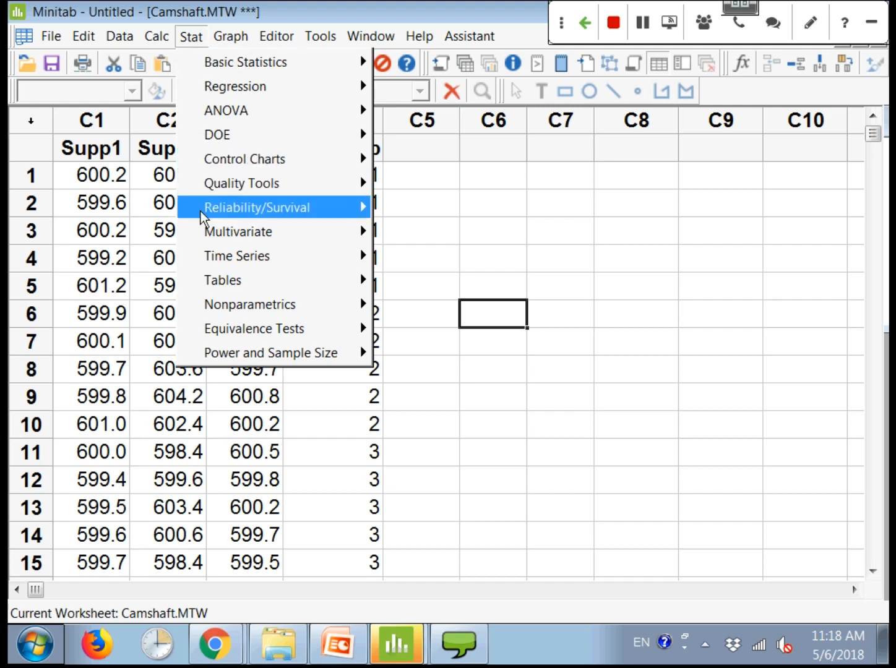
mouse_move(200, 211)
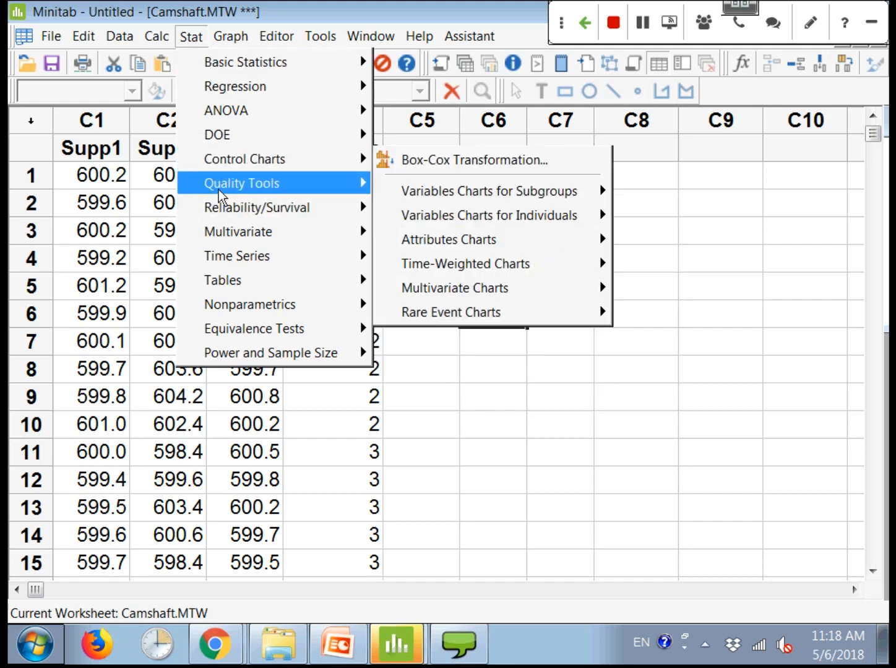
mouse_move(219, 192)
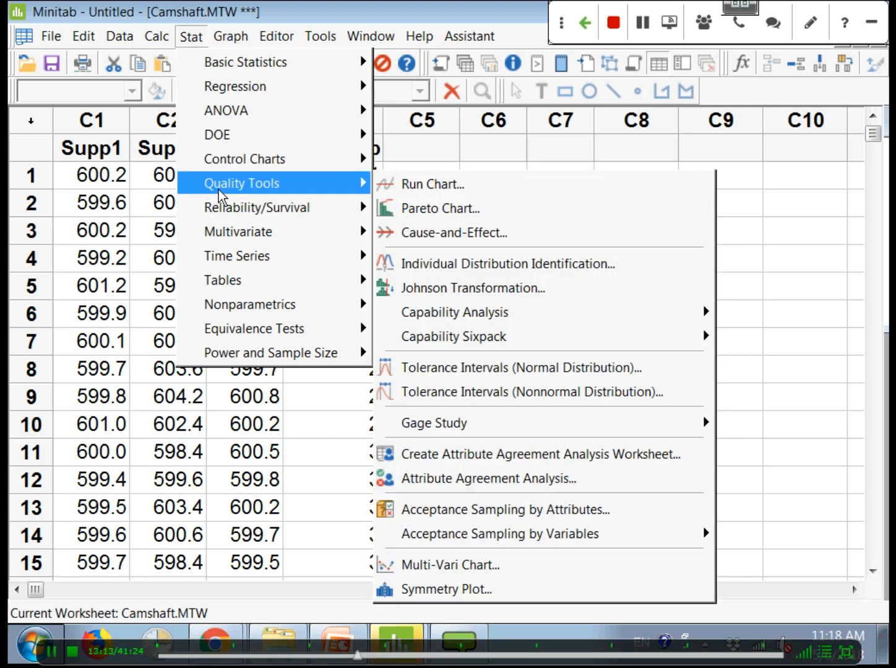
mouse_move(505, 302)
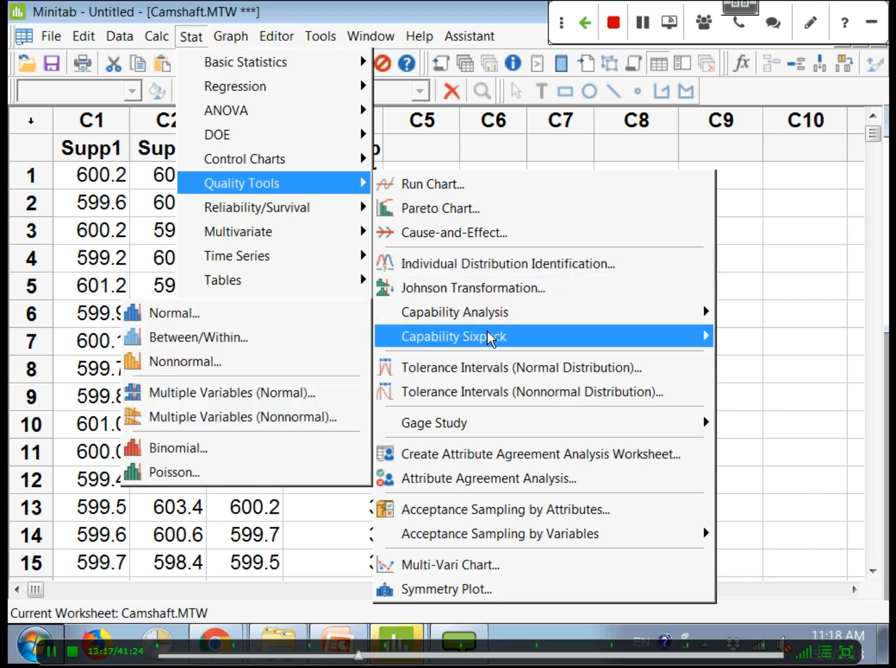
mouse_move(486, 342)
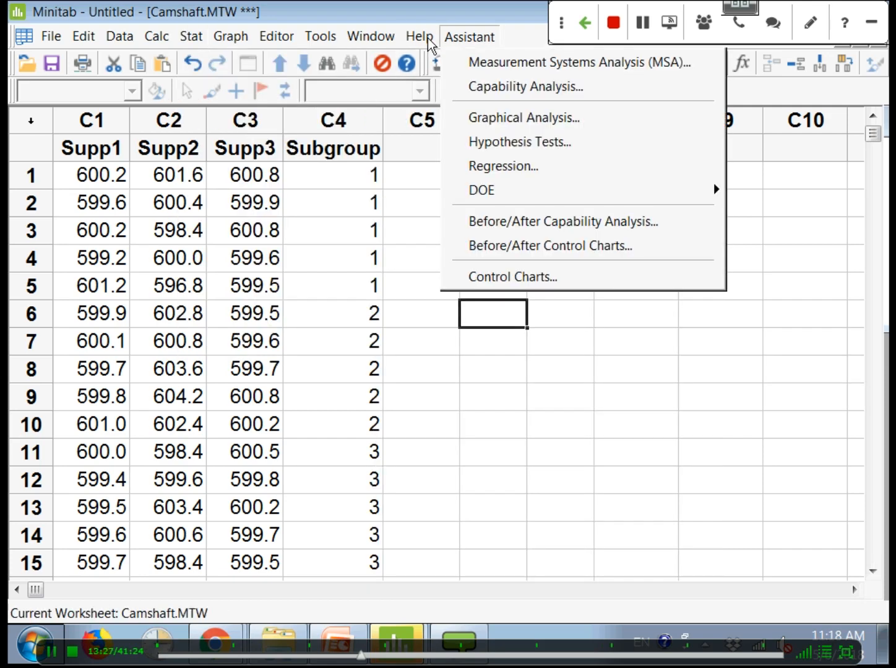
left_click(458, 37)
- Start a normal-distribution Capability Sixpack on the single column Supp1 with a subgroup size of 5
left_click(191, 37)
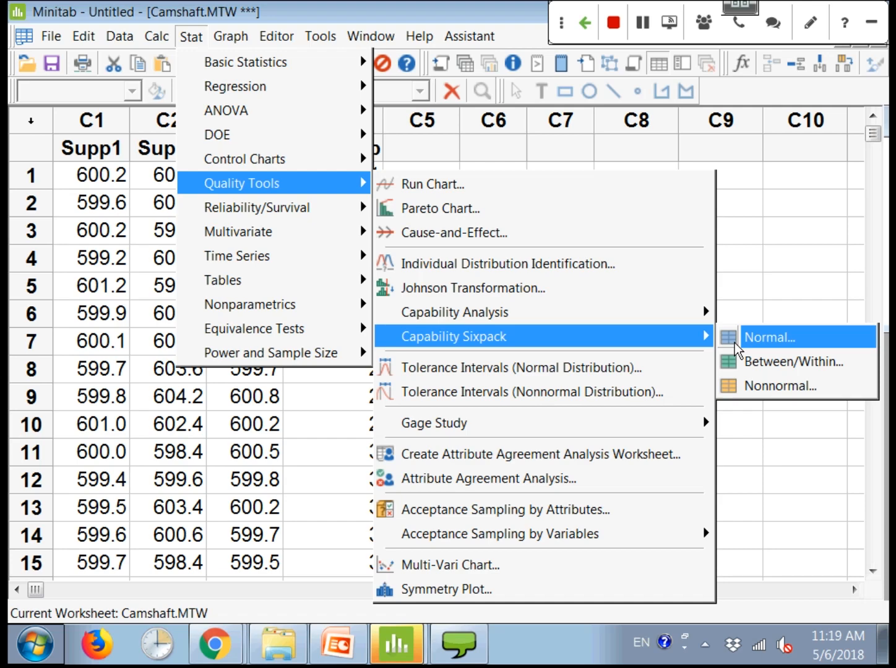
left_click(737, 344)
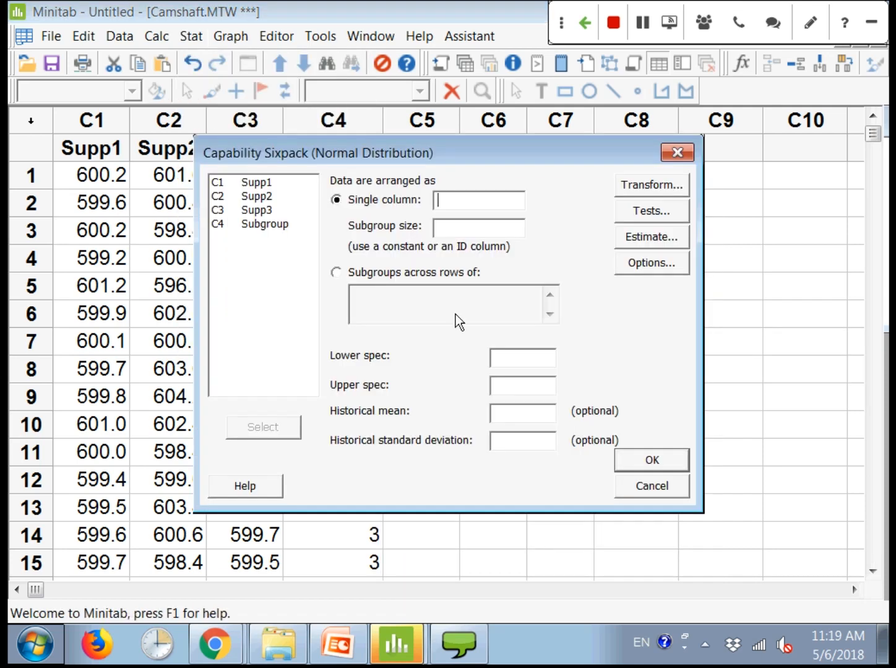
double_click(252, 183)
left_click_drag(398, 158, 578, 161)
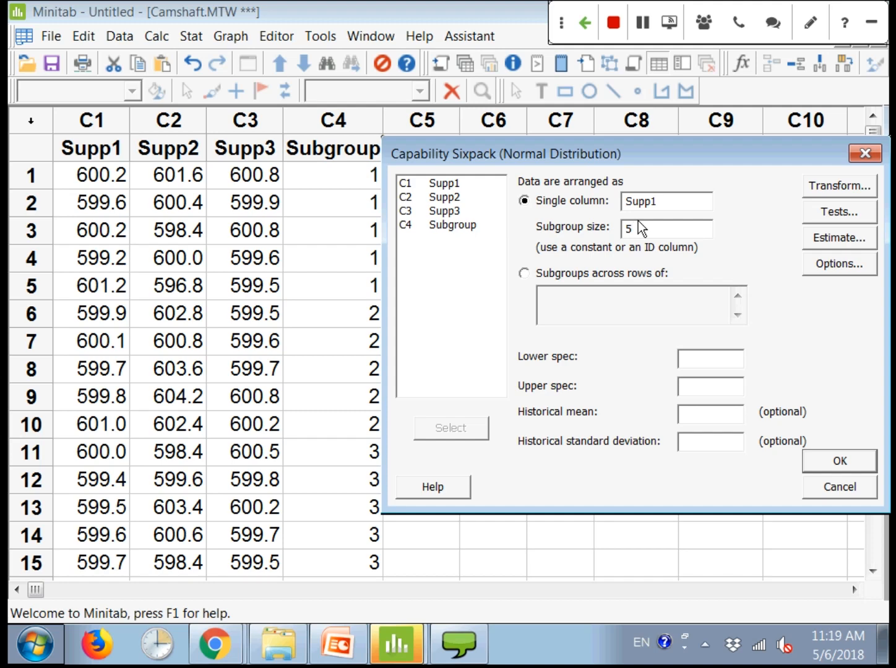
double_click(651, 237)
double_click(427, 225)
type("5")
key("Tab")
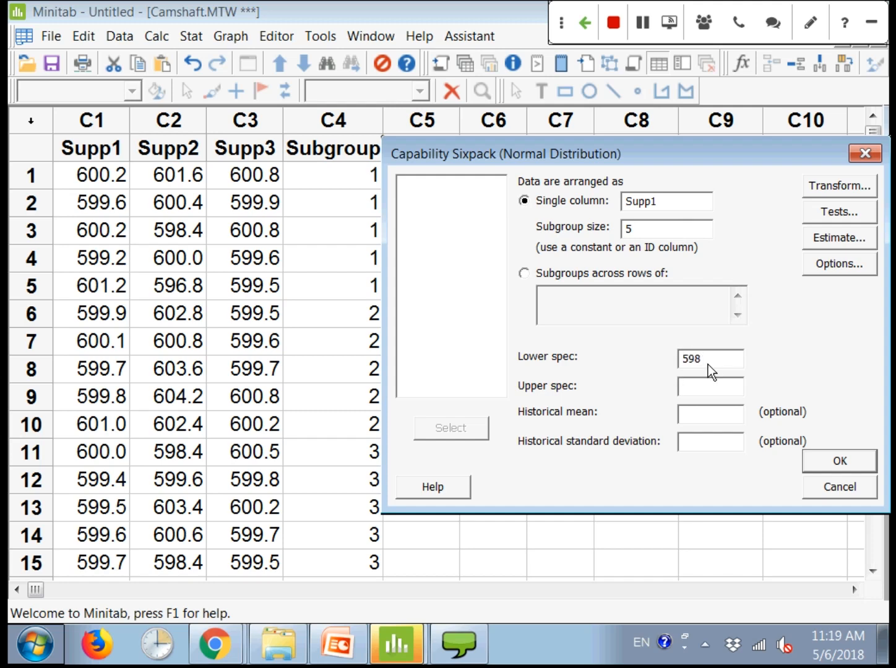
- Set the lower spec to 598 and the upper spec to 602, and generate the Supp1 Sixpack report
type("6")
key("BackSpace")
key("BackSpace")
key("BackSpace")
type("602")
left_click_drag(713, 164, 538, 110)
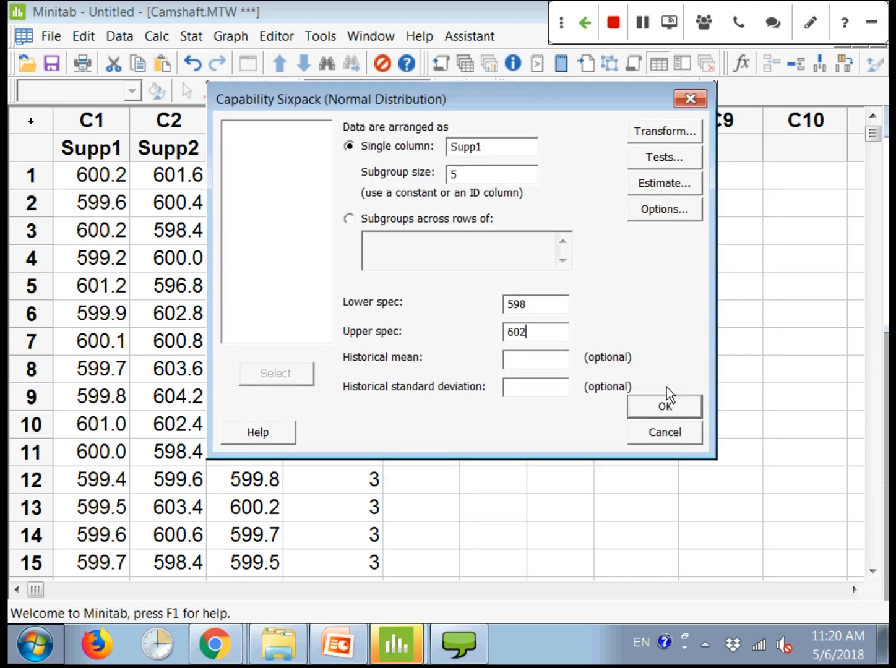
left_click(667, 404)
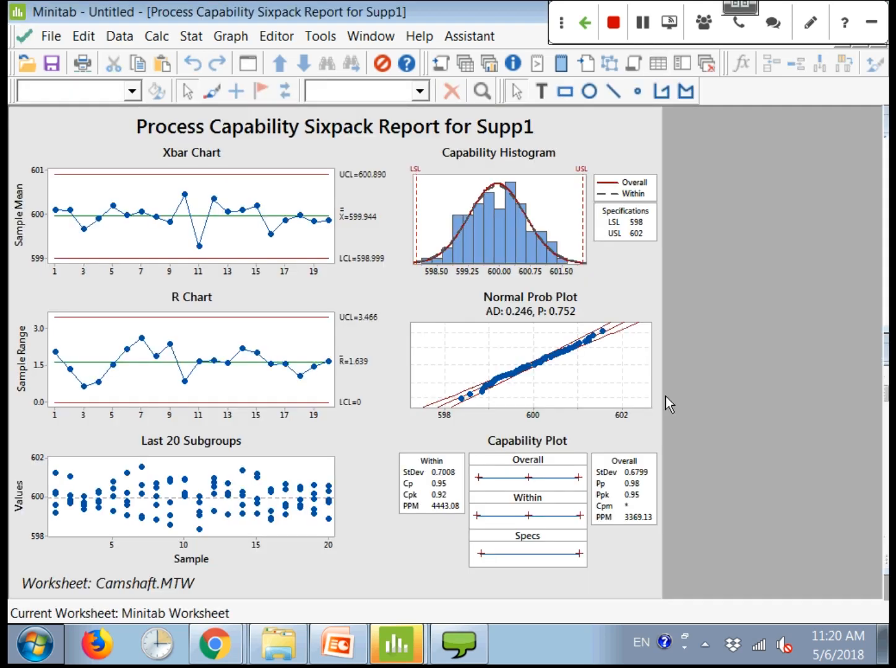
- Run another normal Capability Sixpack for Supp2, keeping subgroup size 5 and specs 598 and 602
left_click(191, 36)
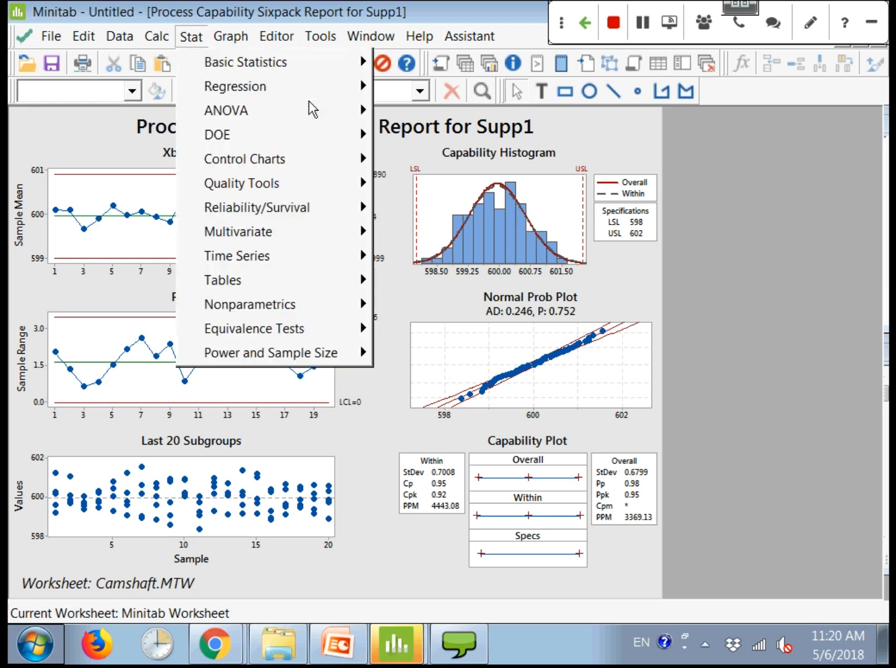
mouse_move(199, 49)
key("Down")
key("Down")
key("Down")
key("Down")
key("Down")
key("Down")
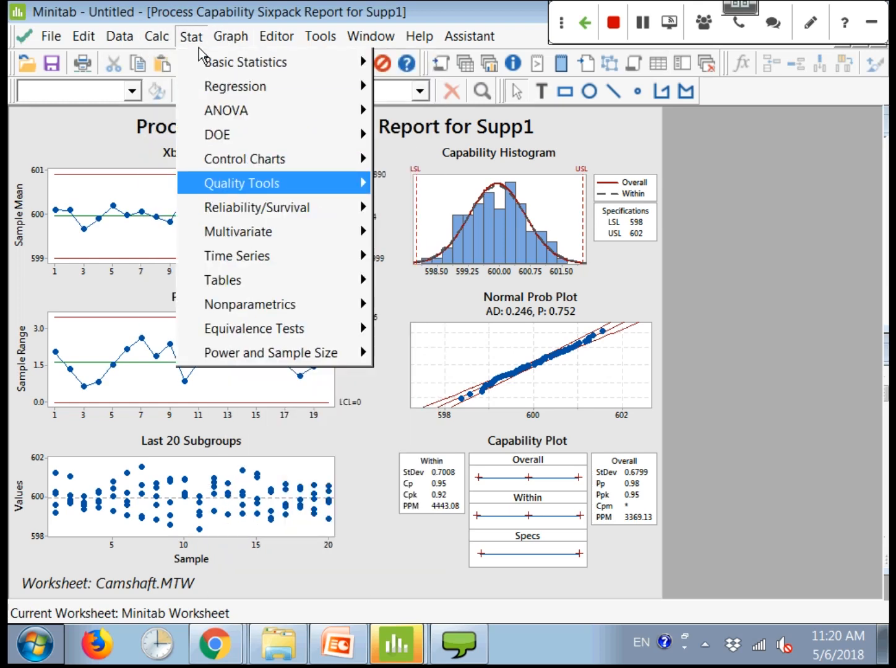
key("Right")
key("Down")
key("Down")
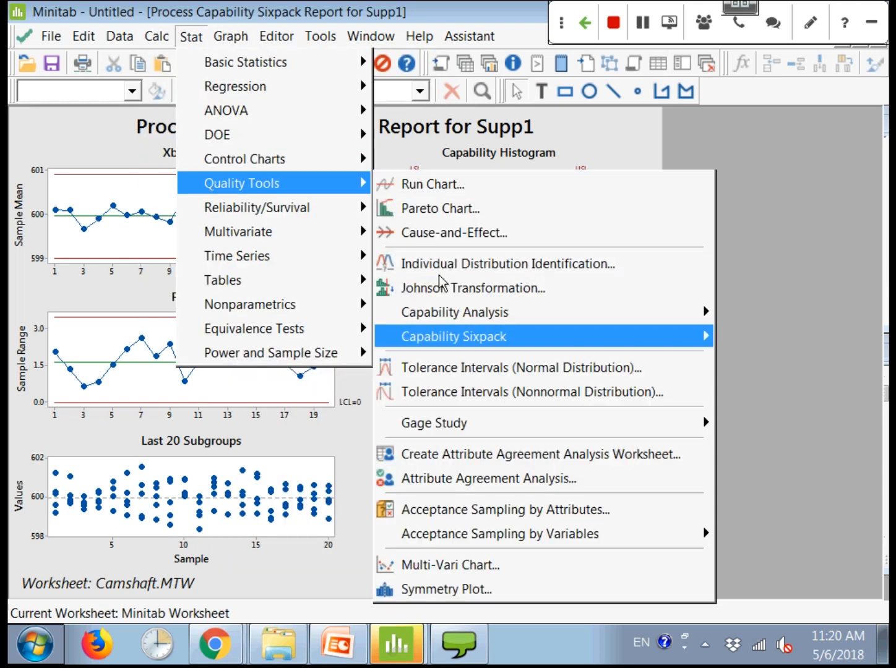
mouse_move(420, 344)
key("Right")
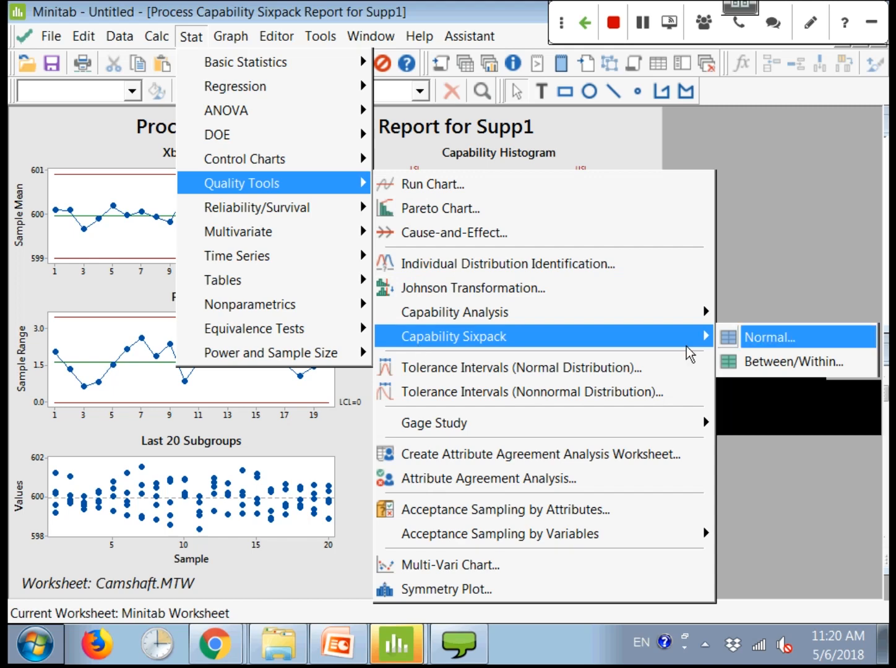
left_click(748, 344)
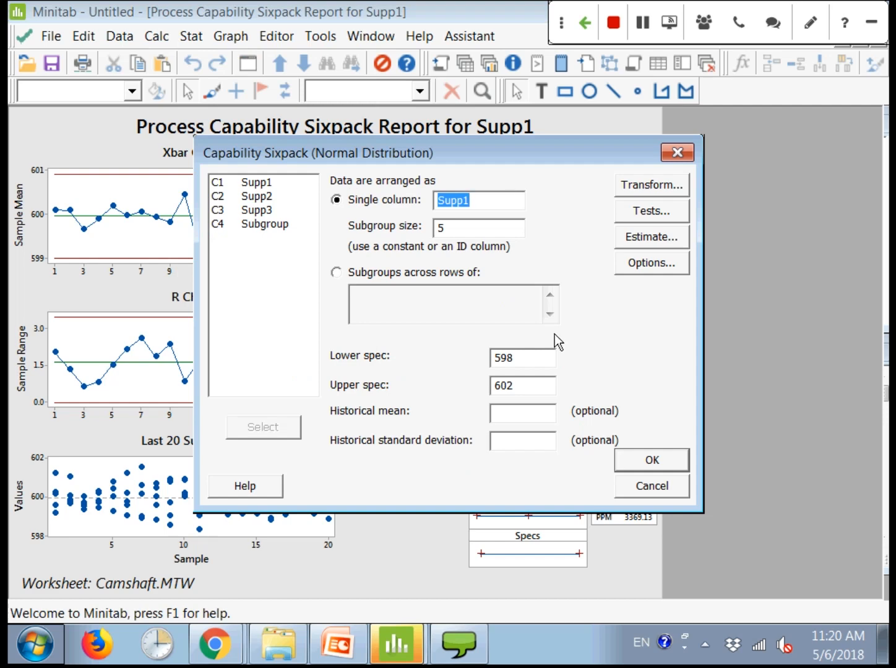
double_click(251, 197)
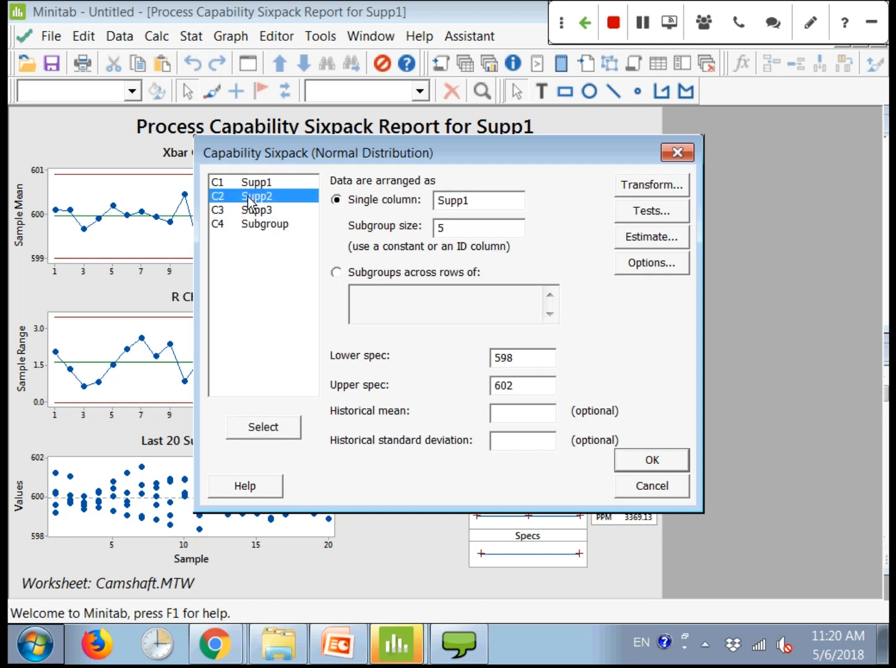
left_click(666, 460)
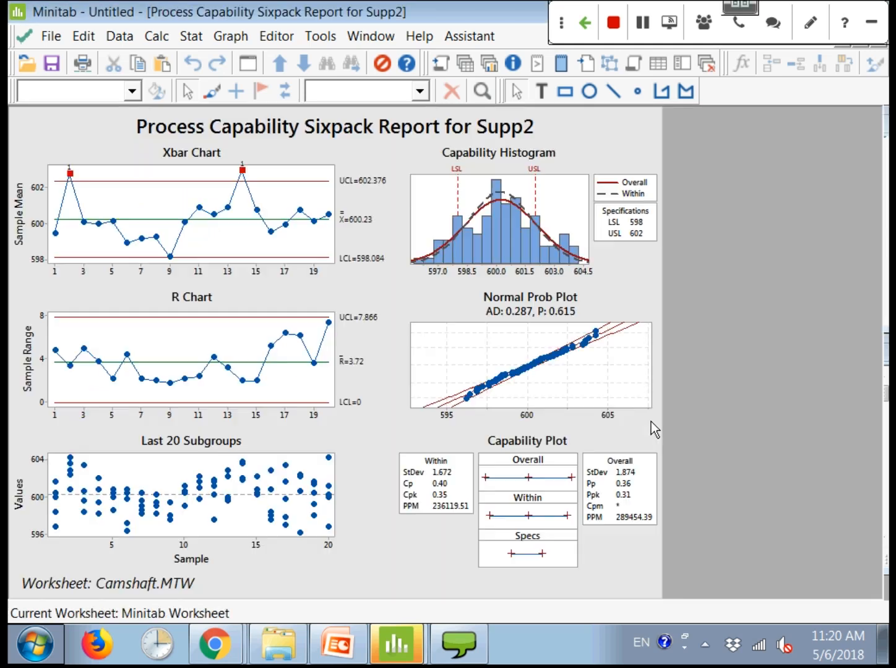
- Repeat the normal Capability Sixpack for Supp3 with the same subgroup size and spec limits
left_click(252, 68)
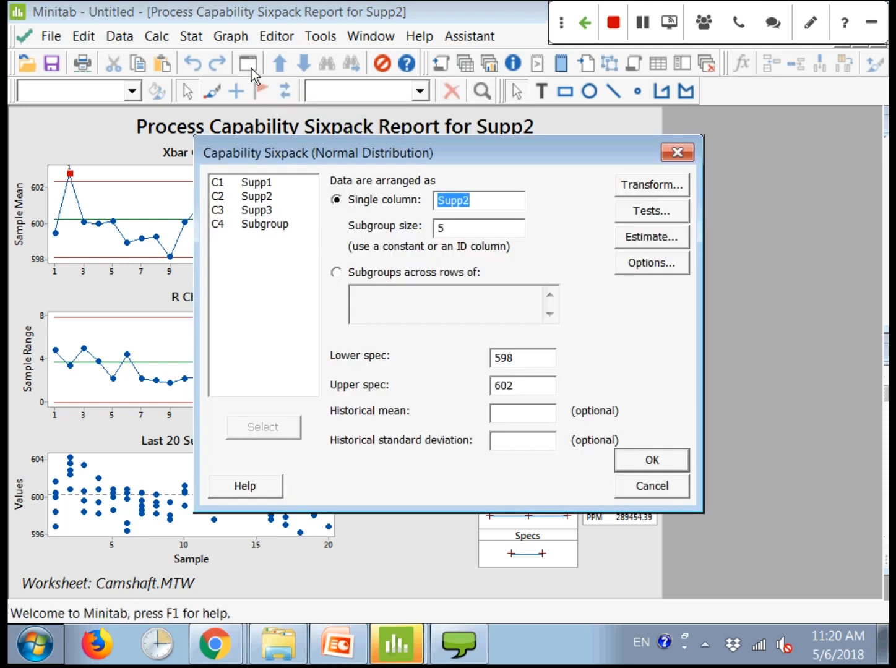
double_click(258, 211)
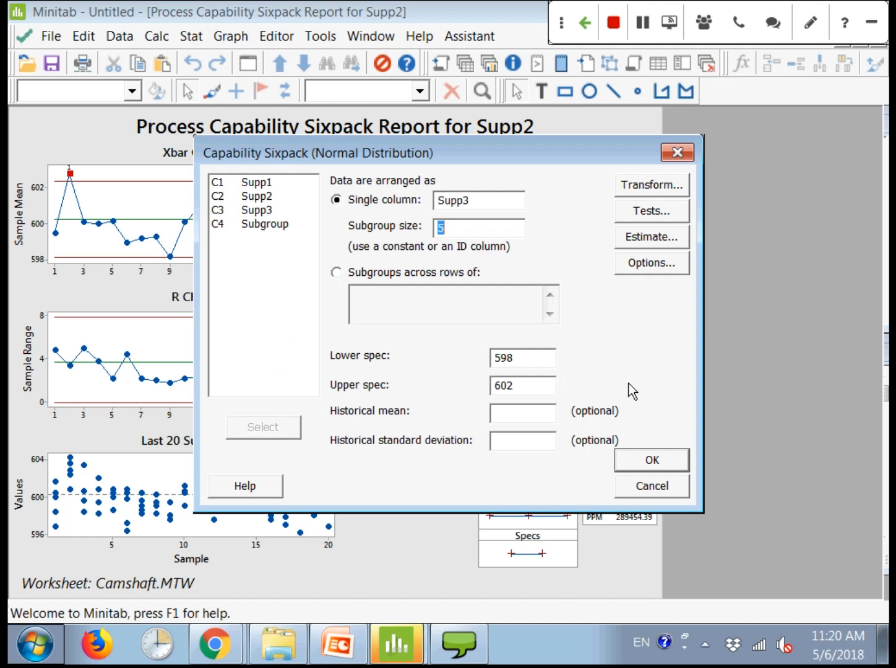
left_click(645, 461)
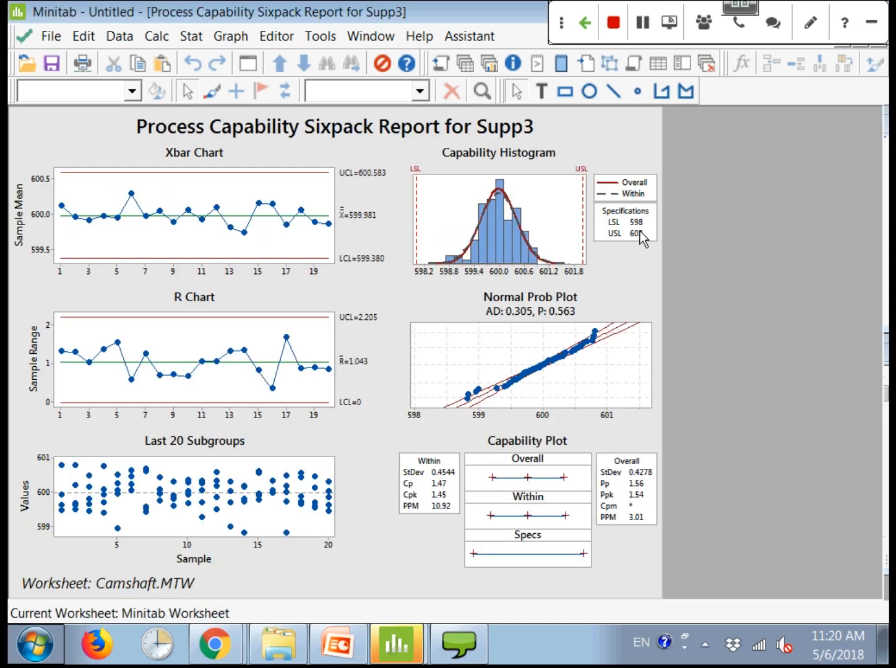
- List the session's outputs and view the Supp1 entry followed by the Supp2 Sixpack graph
left_click(441, 65)
left_click(77, 187)
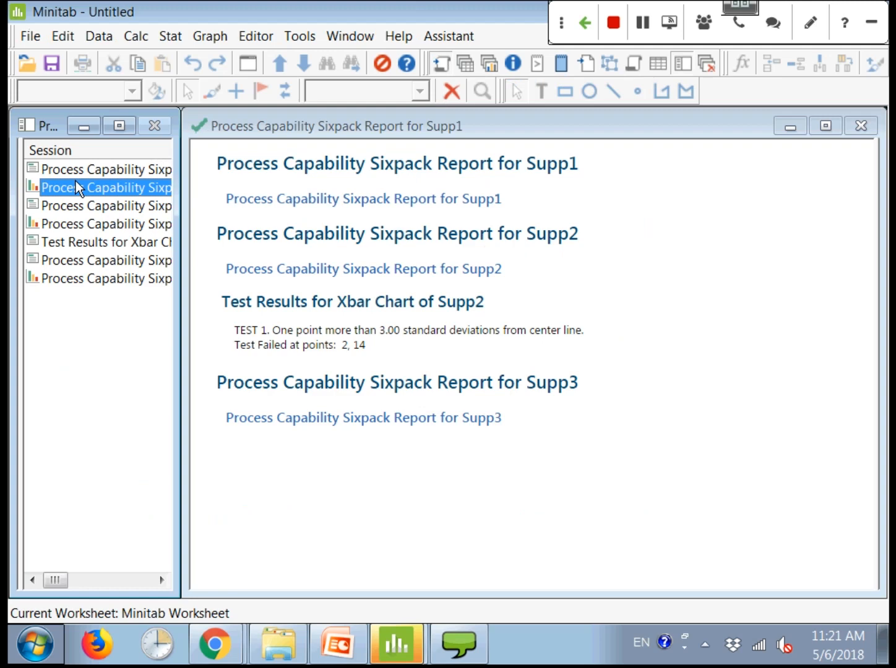
key("Down")
key("Down")
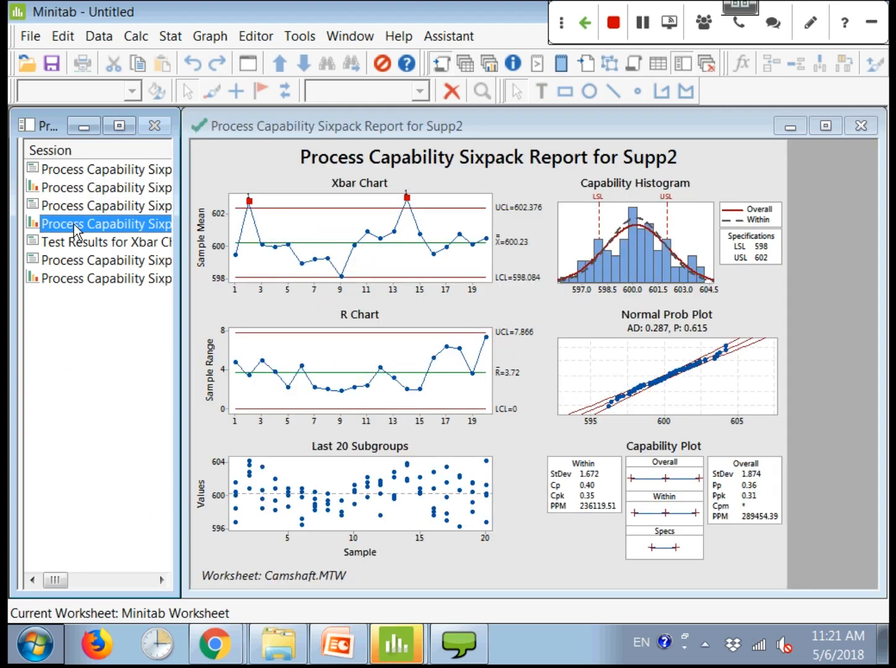
- List only the graphs and look through the three suppliers' Sixpack reports, ending on Supp1
left_click(495, 61)
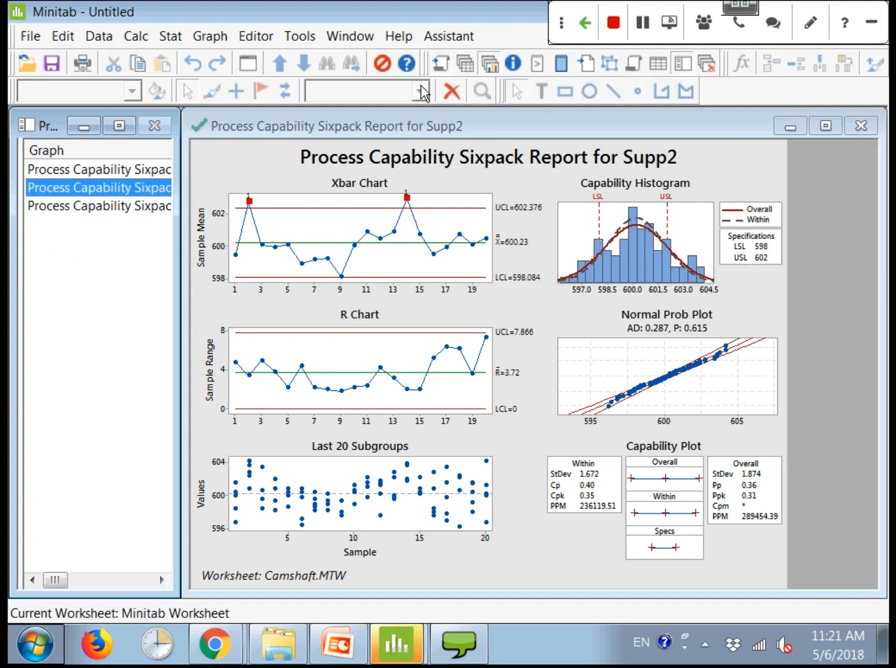
left_click(114, 169)
left_click(116, 194)
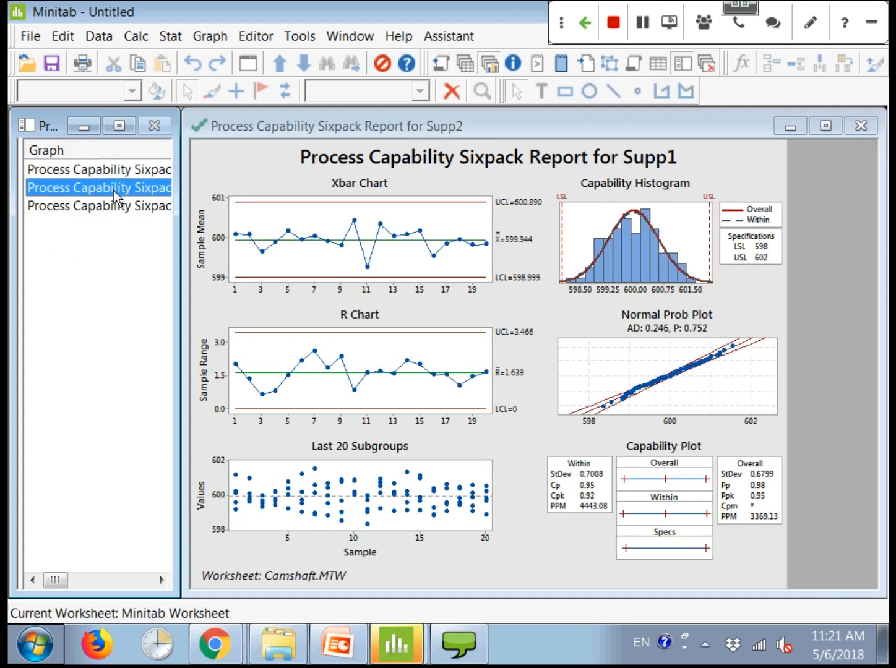
left_click(116, 206)
left_click(119, 172)
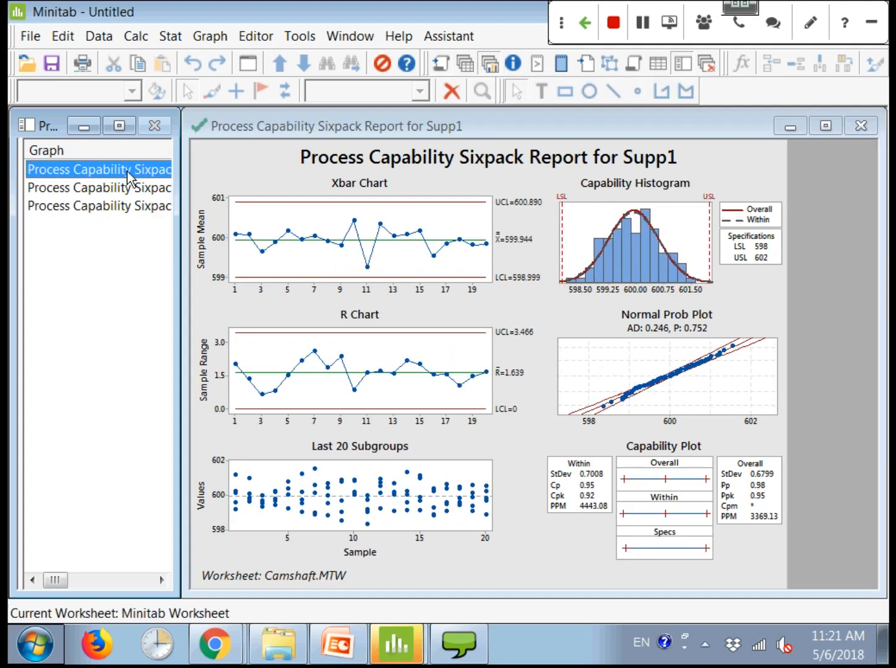
- Enlarge the Supp1 Sixpack report window to examine its control charts, histogram and probability plot
left_click_drag(186, 179, 84, 182)
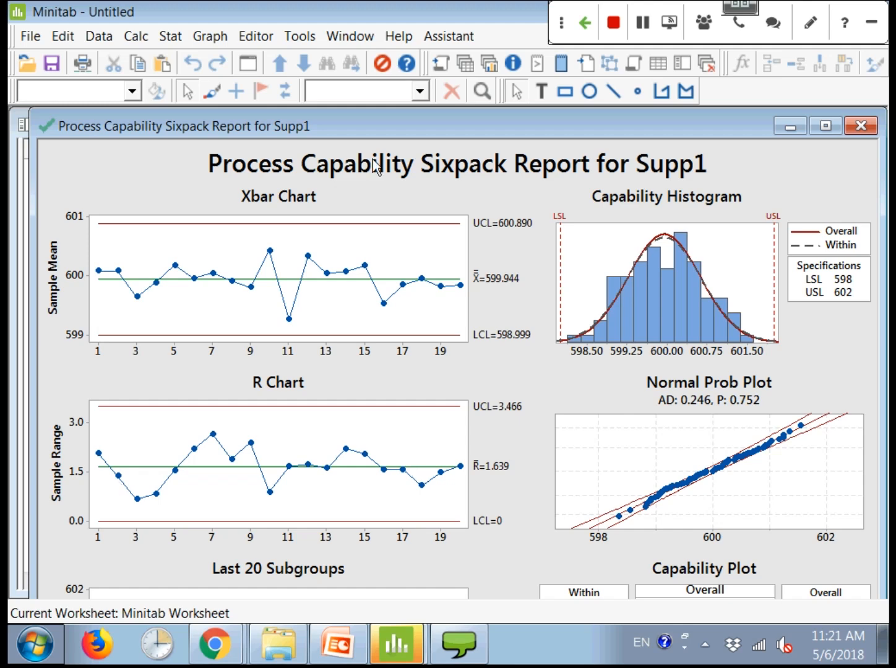
left_click_drag(372, 126, 615, 131)
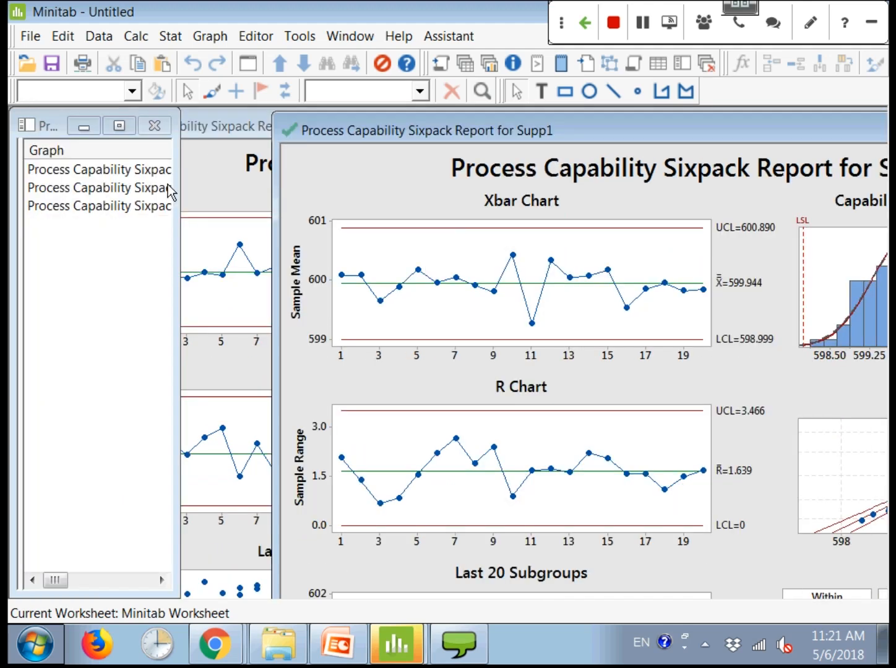
double_click(402, 131)
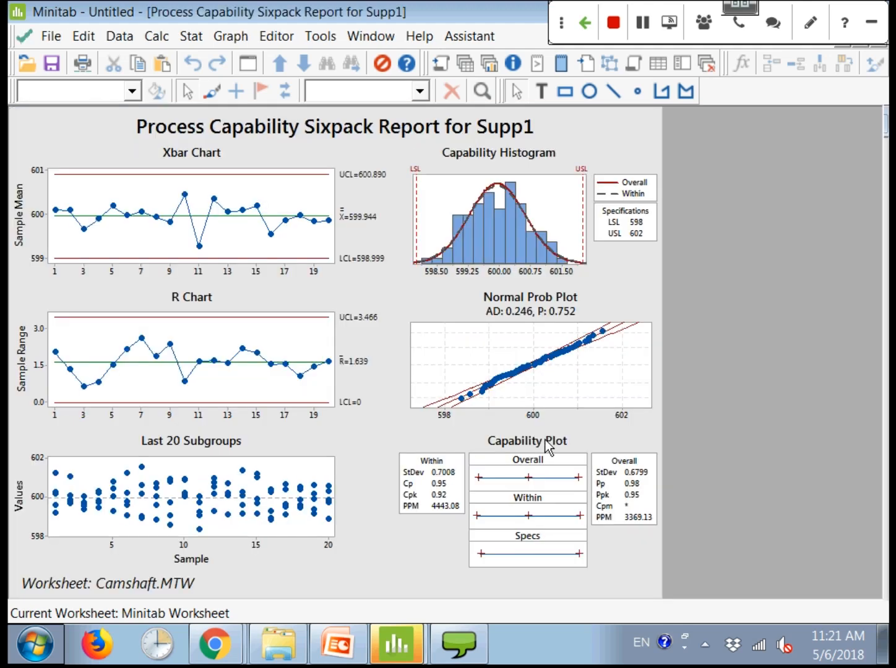
left_click(543, 64)
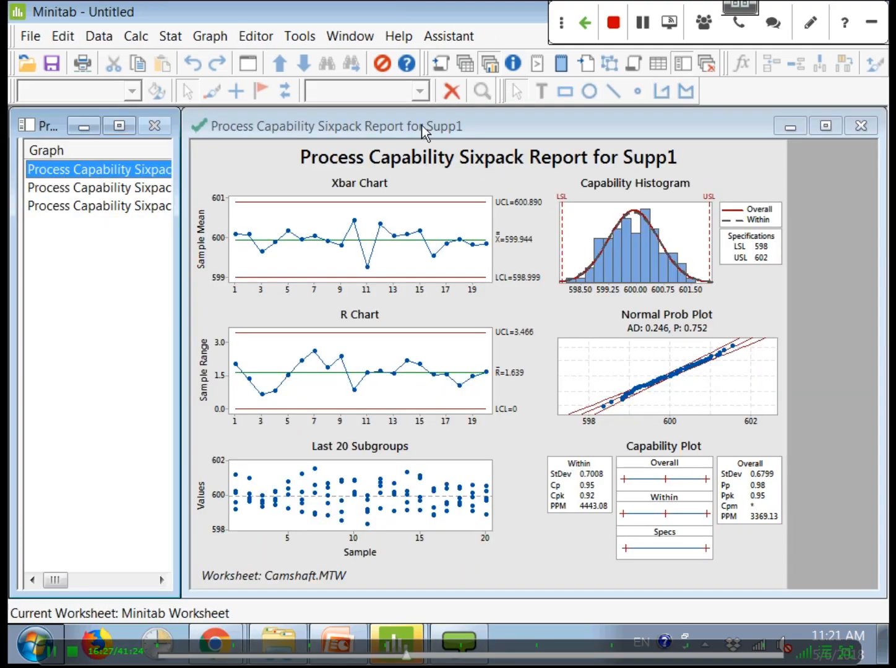
left_click_drag(182, 233, 34, 237)
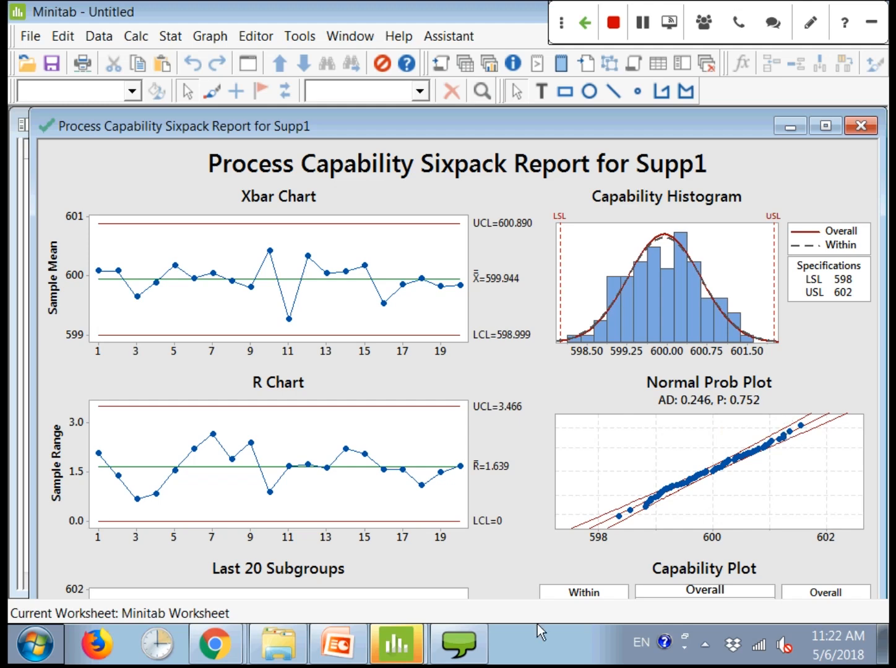
- Switch to PowerPoint and present slide 14, Capability Assumptions - Normal Distribution, then end the slide show
left_click(341, 646)
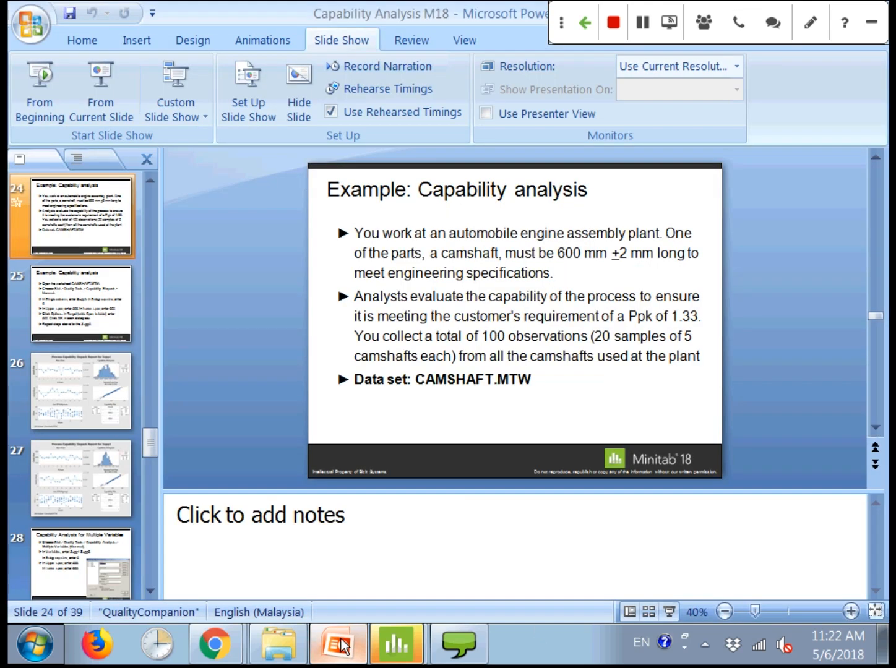
scroll(125, 387, "up", 4)
scroll(124, 381, "up", 8)
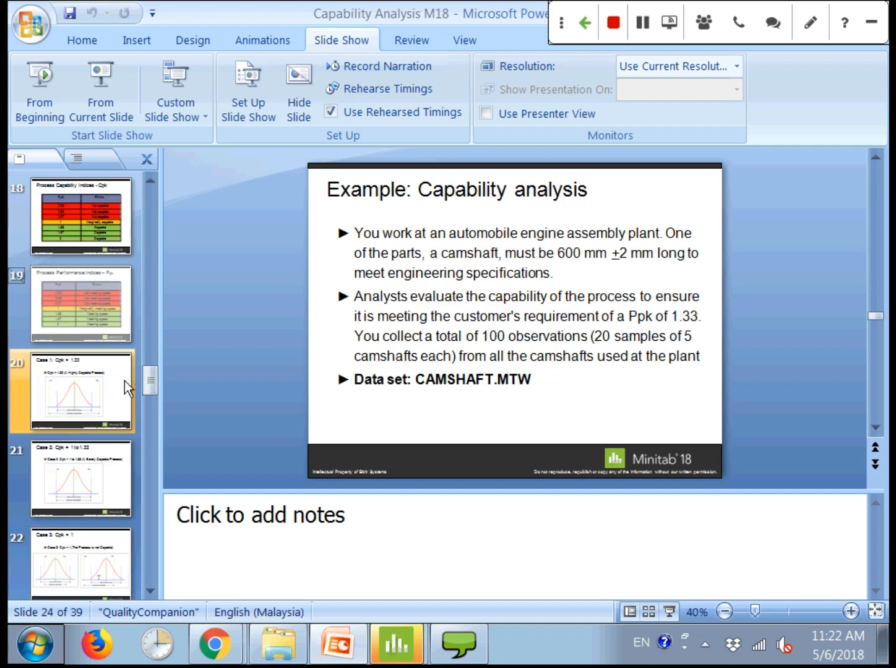
left_click(82, 368)
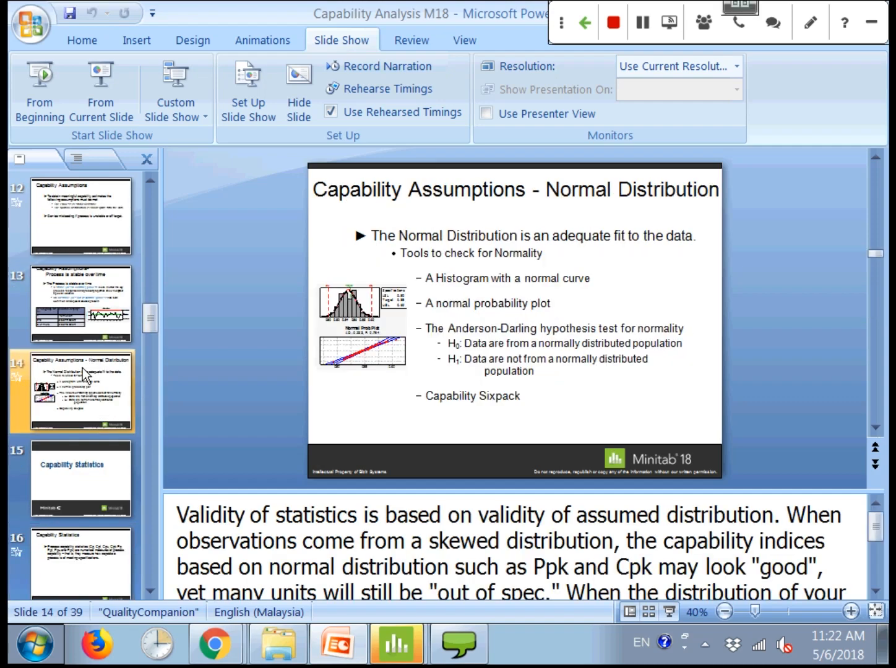
left_click(683, 604)
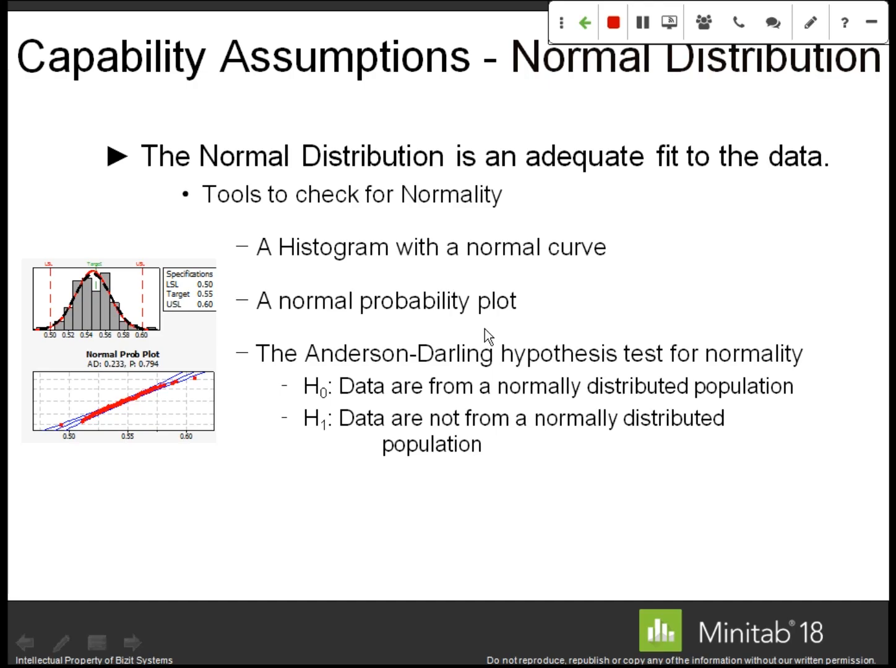
key("Escape")
- Return to Minitab and maximize the Supp1 Sixpack report to examine its process stability and normality
mouse_move(393, 641)
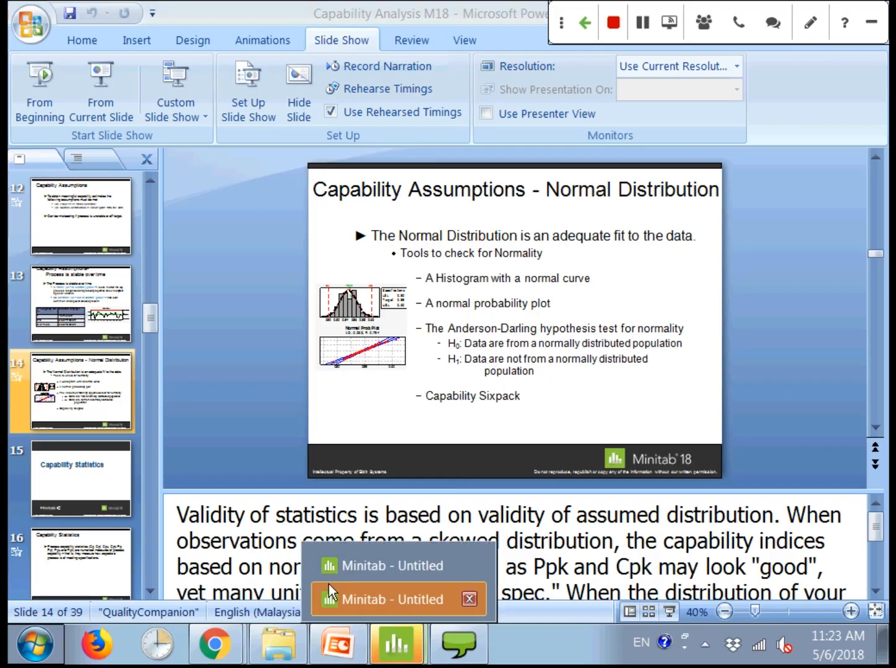
left_click(375, 605)
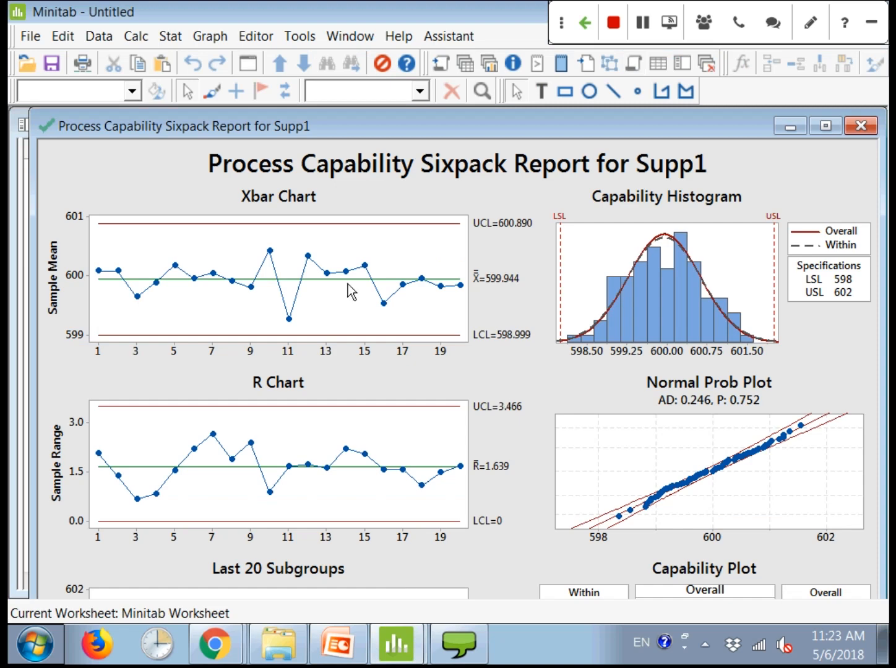
double_click(443, 124)
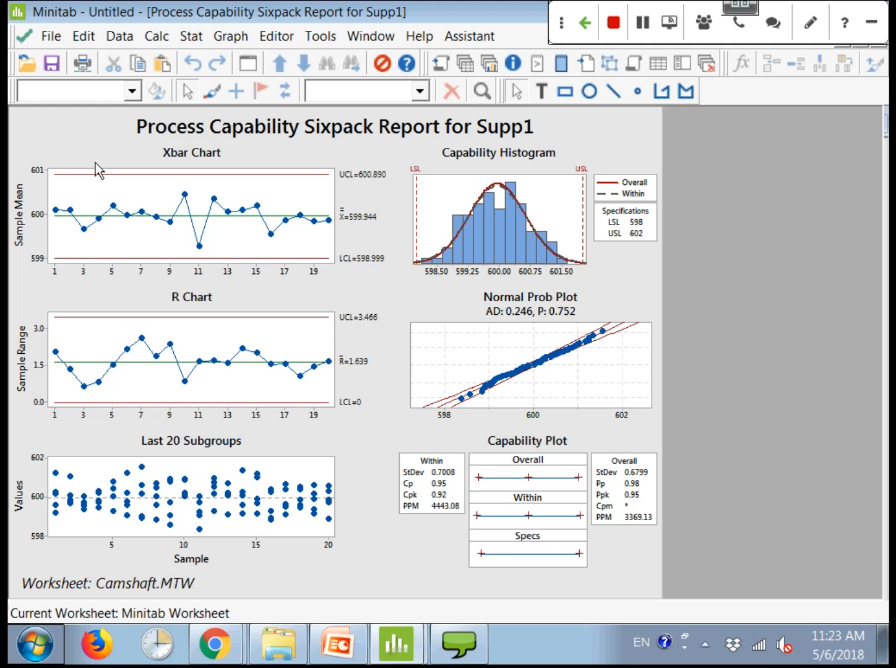
- Bring back the list of graphs and display the Supp2 Sixpack report
left_click(482, 64)
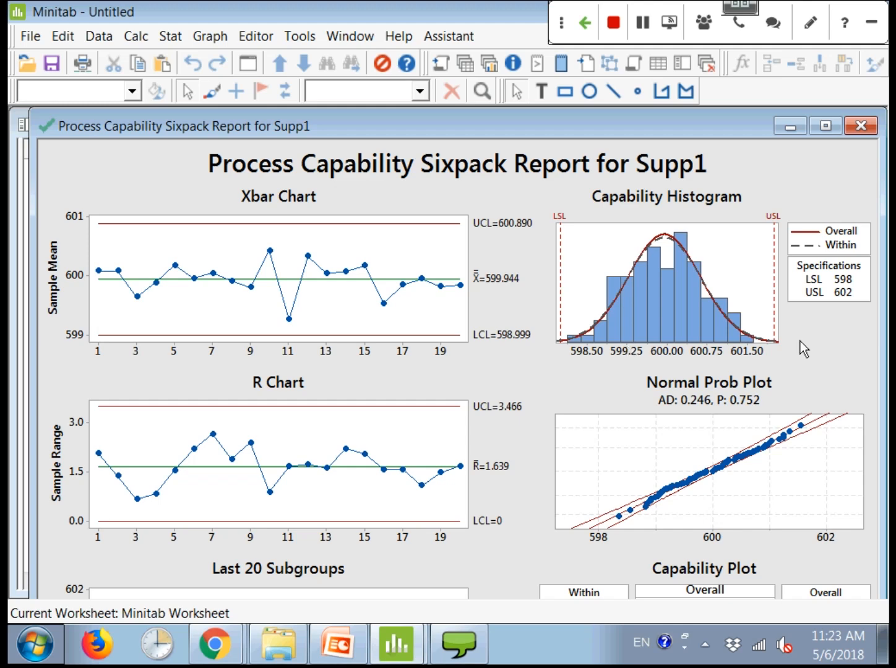
left_click(490, 62)
left_click(86, 188)
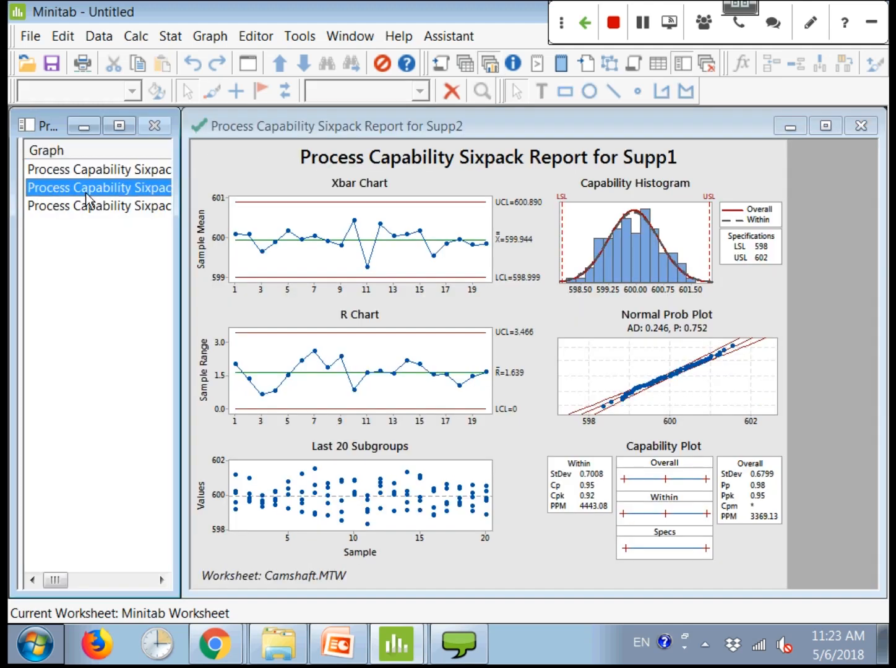
- Bring the Supp2 Sixpack report to the front to examine its control charts, histogram and probability plot, then minimize it
left_click(186, 197)
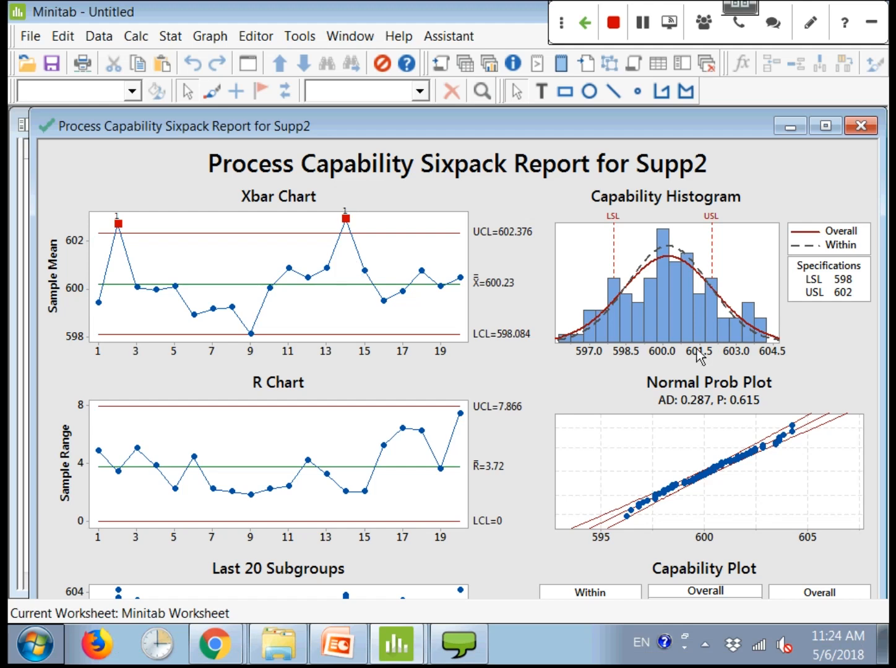
left_click(783, 125)
- Display the Supp3 Sixpack report and maximize it to examine its stability, normality and capability
left_click(156, 203)
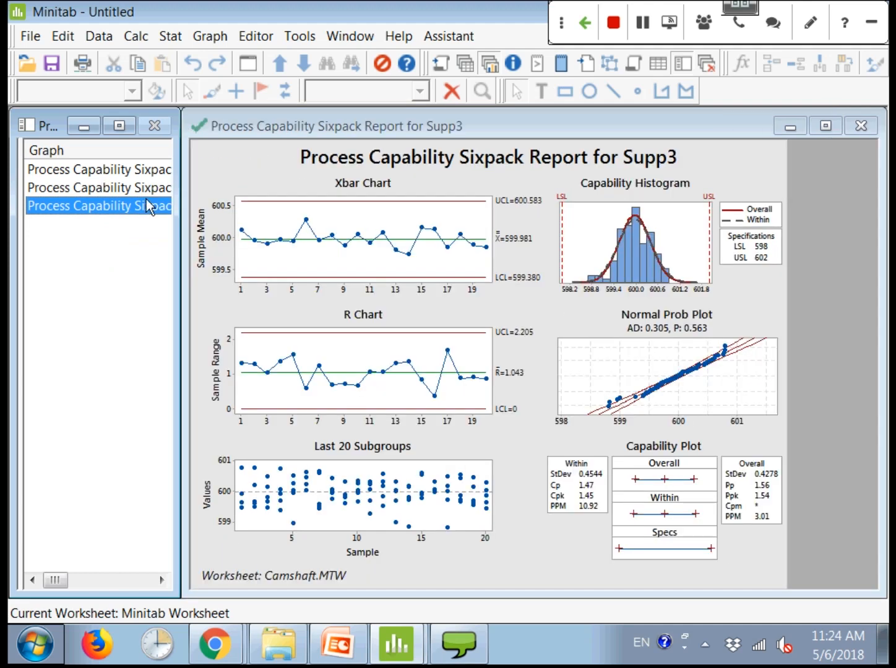
double_click(148, 207)
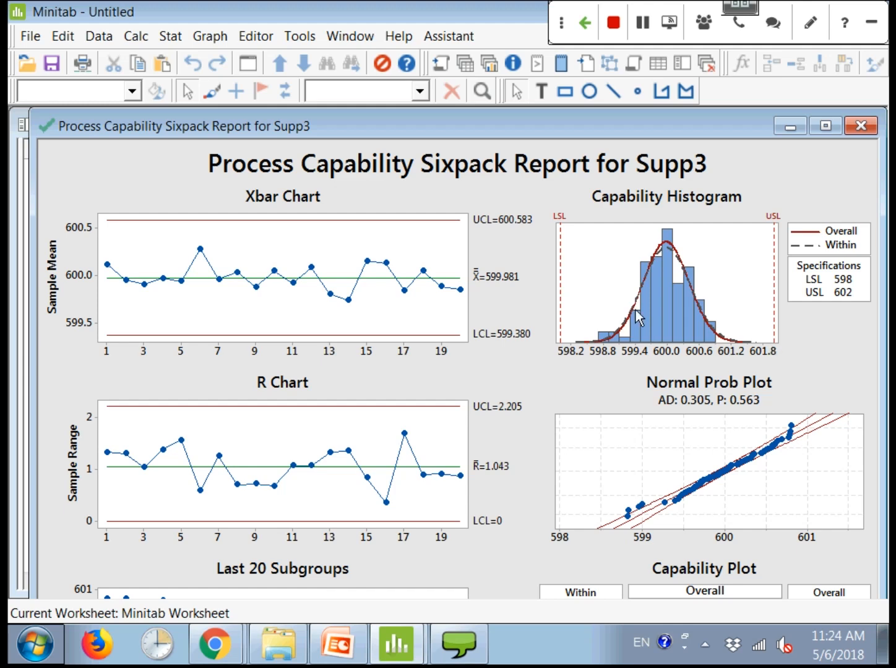
left_click(826, 127)
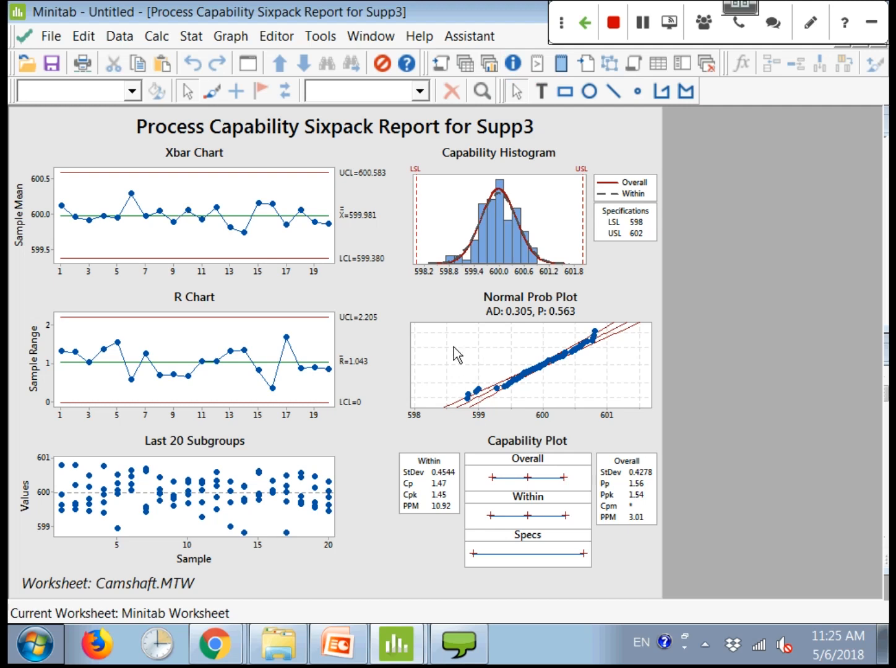
- Start a normal-distribution Capability Analysis on the single column Supp1 with a subgroup size of 5
left_click(206, 41)
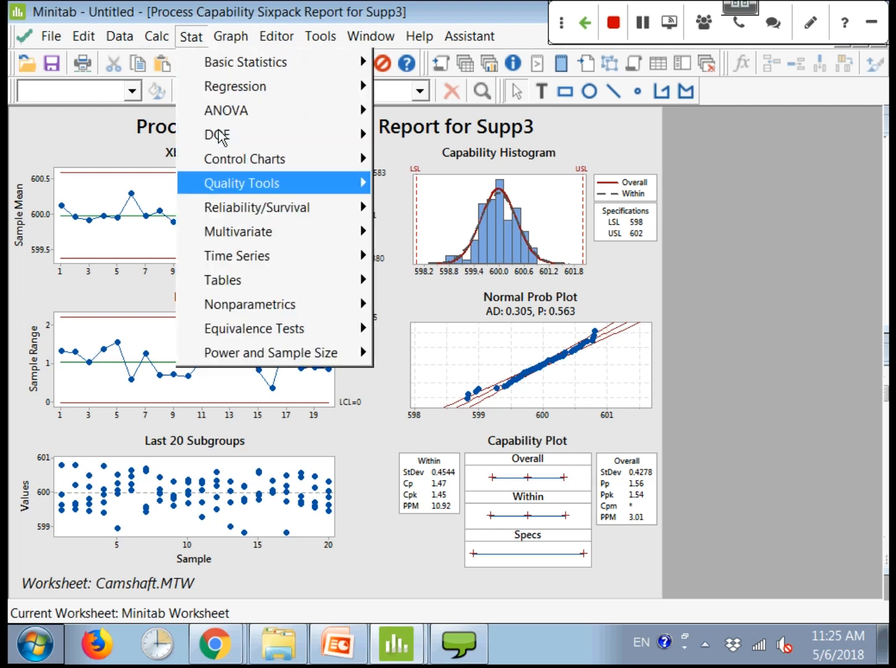
mouse_move(314, 189)
mouse_move(452, 316)
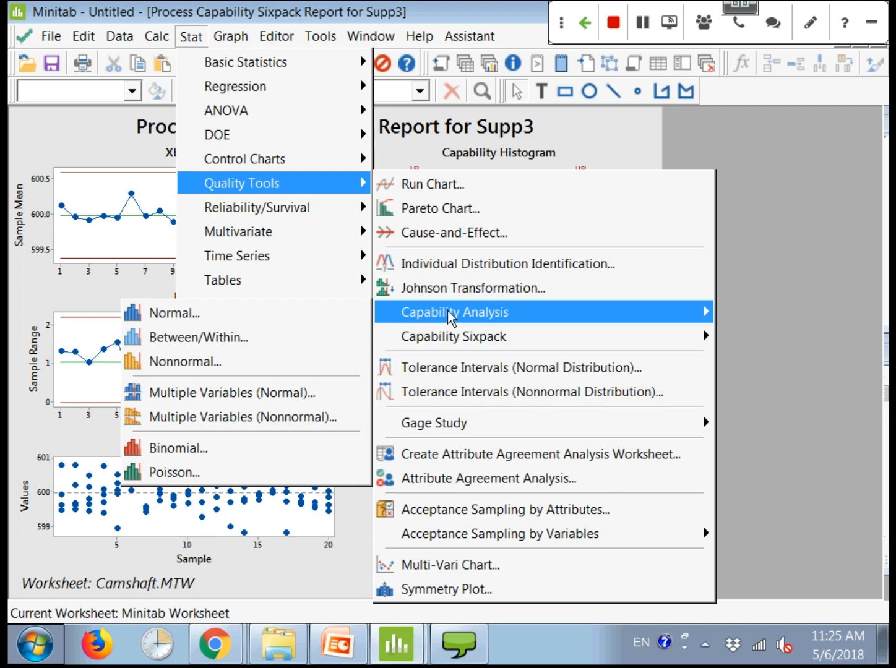
left_click(320, 320)
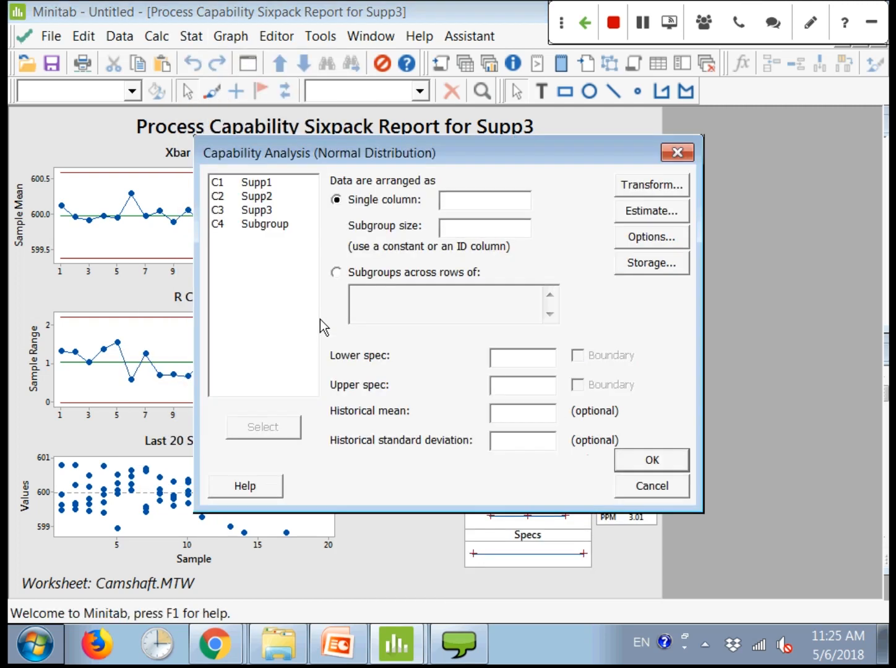
double_click(259, 183)
left_click(486, 229)
type("5")
- Set the lower spec to 598 and the upper spec to 602, and generate the Supp1 capability report for review
key("Tab")
type("598")
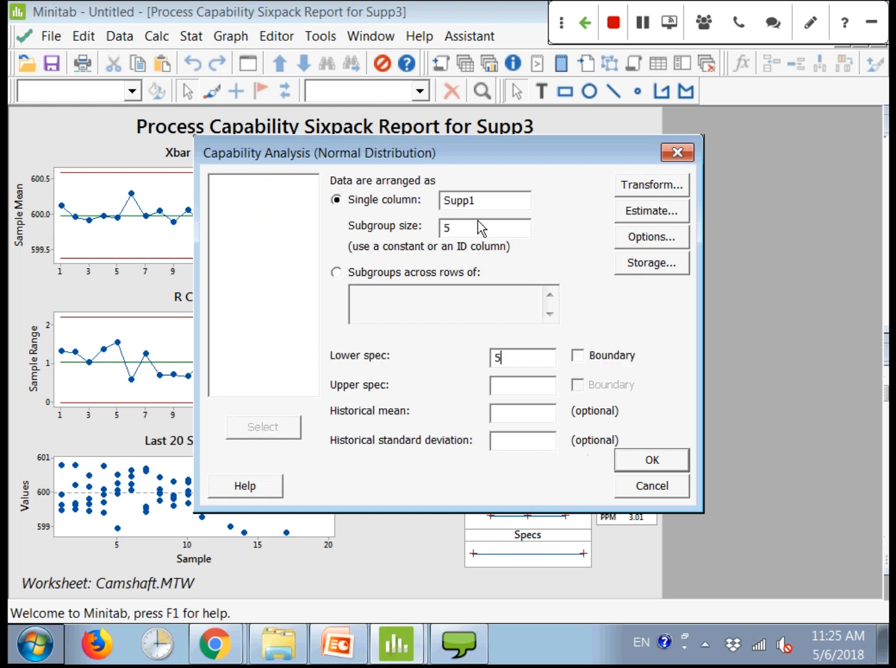
key("Tab")
key("Tab")
type("602")
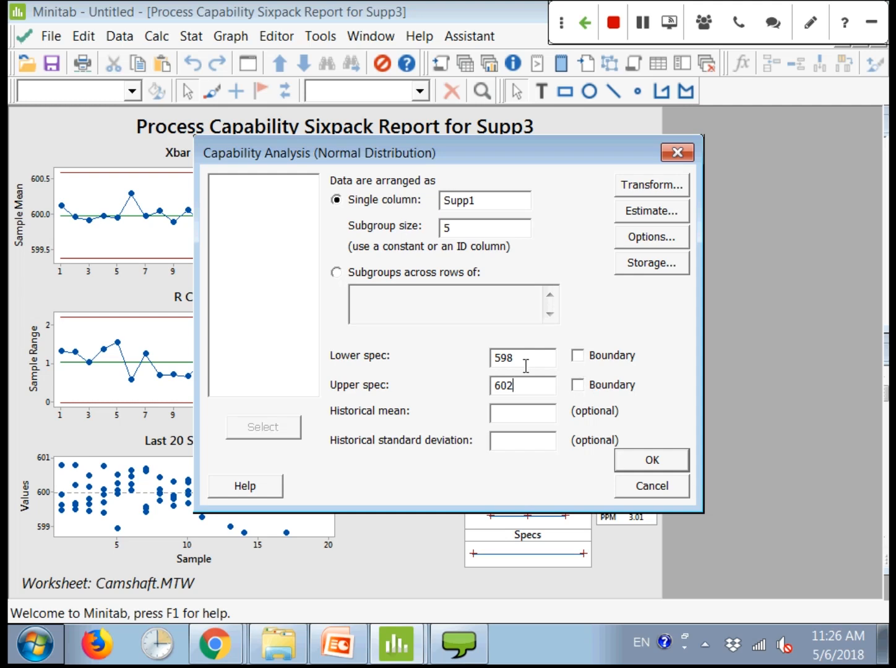
left_click(670, 461)
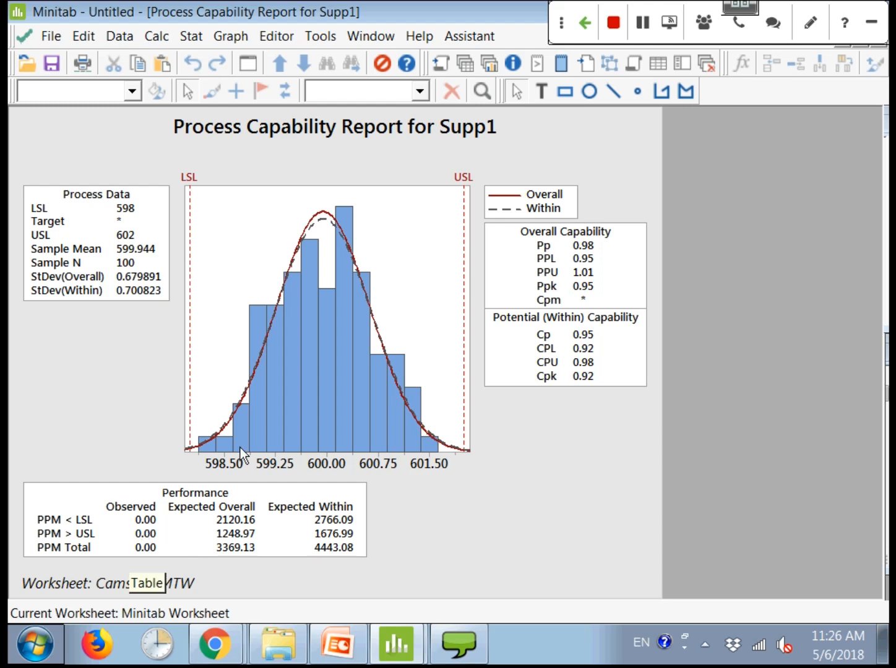
mouse_move(206, 446)
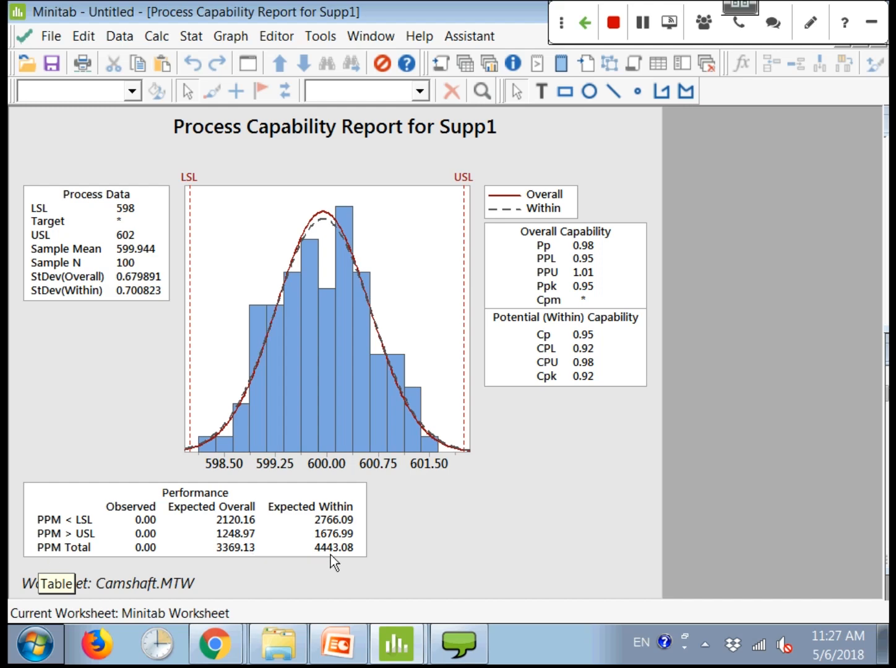
left_click(526, 543)
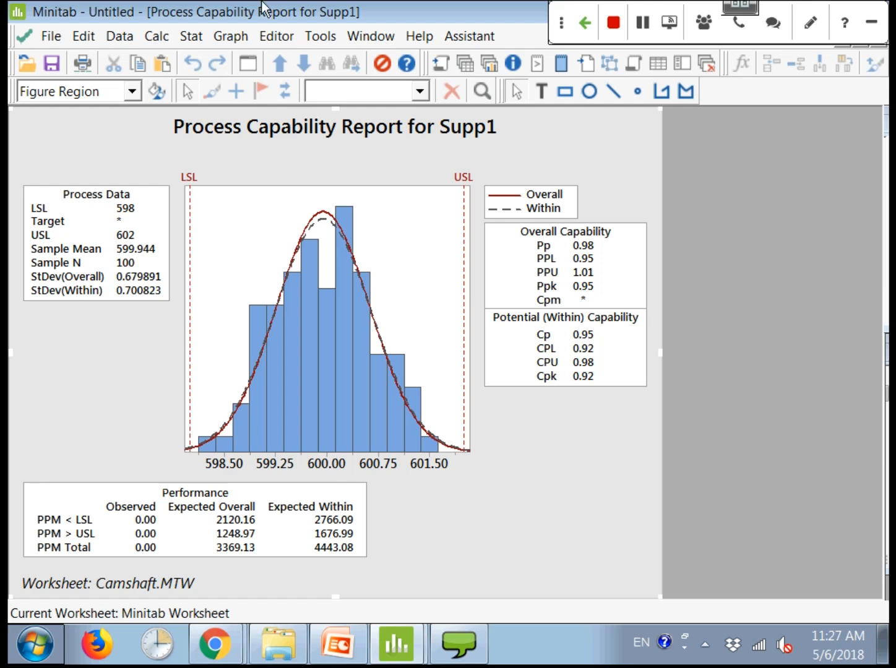
- Start a normal Capability Analysis for Multiple Variables on Supp1 and Supp3 with a subgroup size of 5
left_click(202, 36)
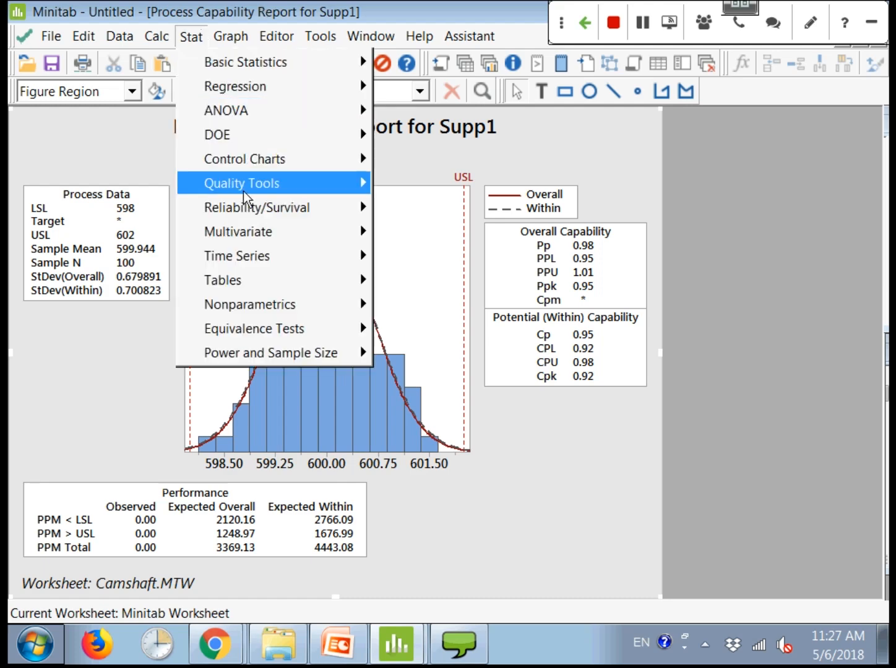
mouse_move(243, 191)
mouse_move(438, 313)
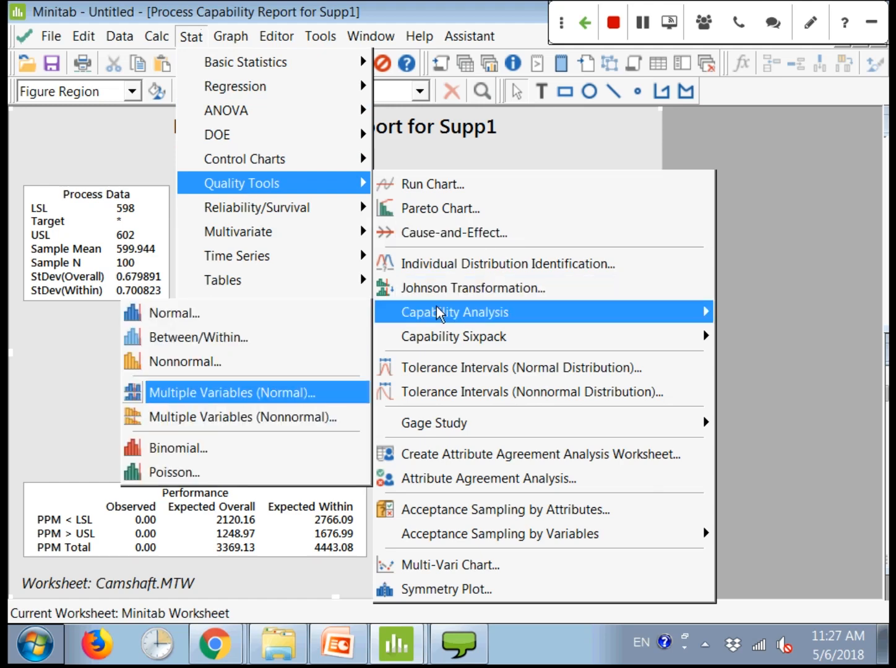
left_click(291, 394)
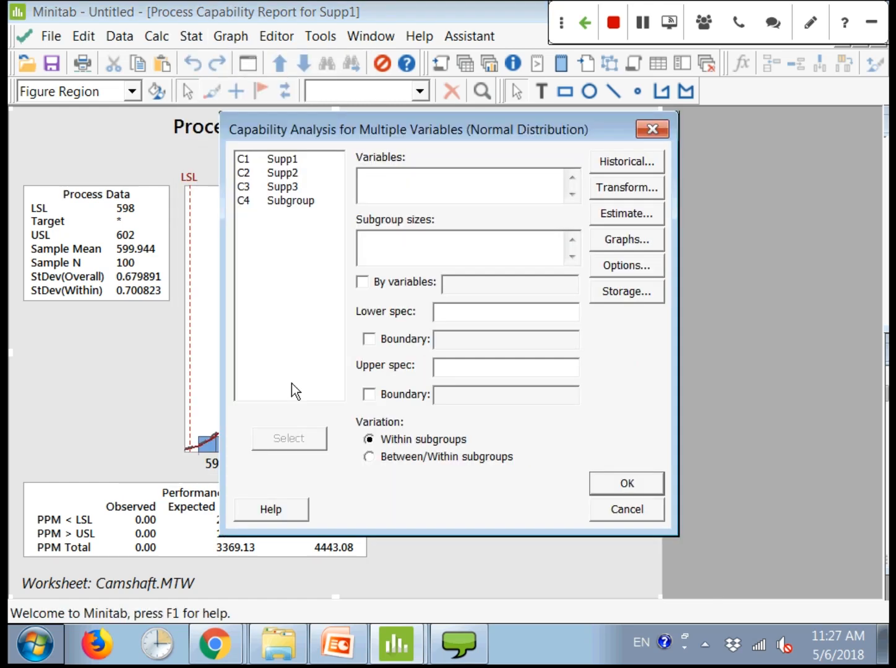
double_click(286, 162)
double_click(285, 188)
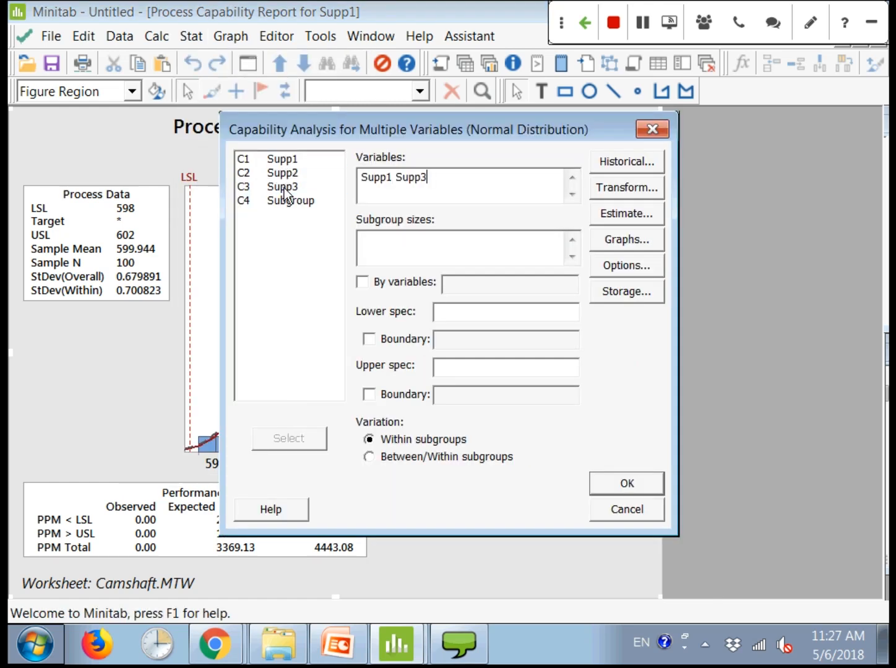
left_click(403, 250)
type("5")
- Set the lower spec to 598 and the upper spec to 602 for both suppliers and run the multiple-variable analysis
left_click(456, 316)
type("598")
key("Tab")
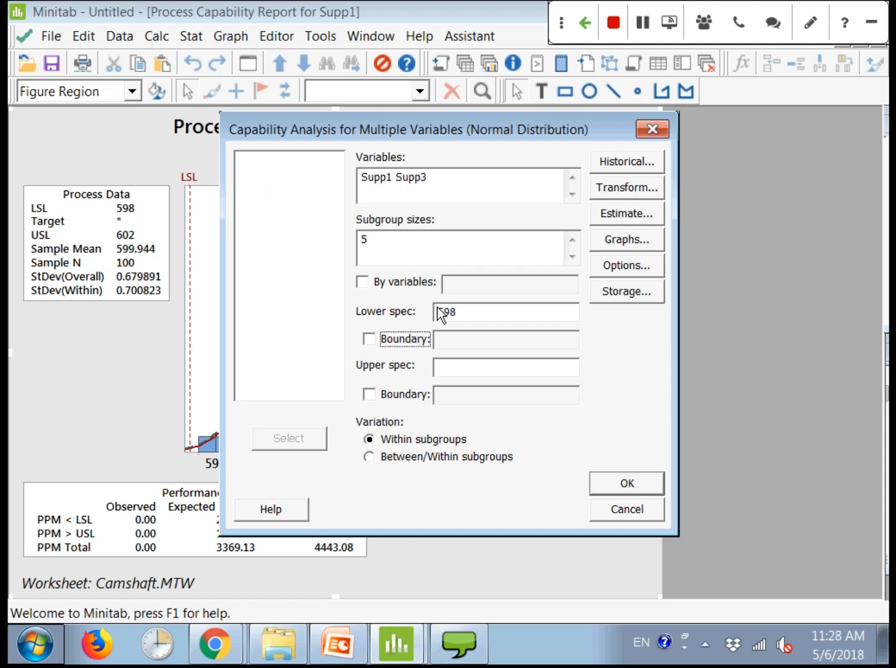
key("Tab")
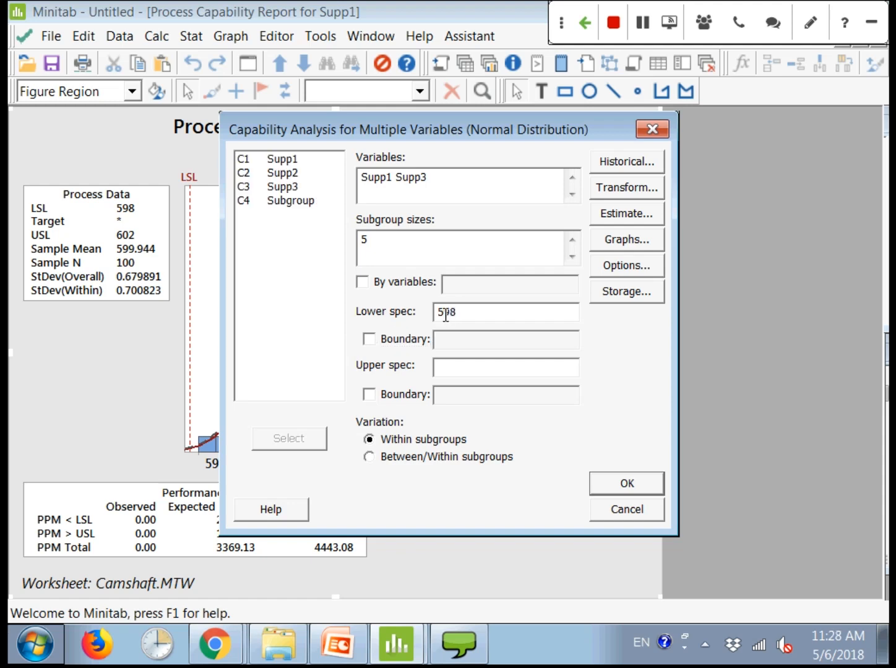
type("602")
left_click(610, 480)
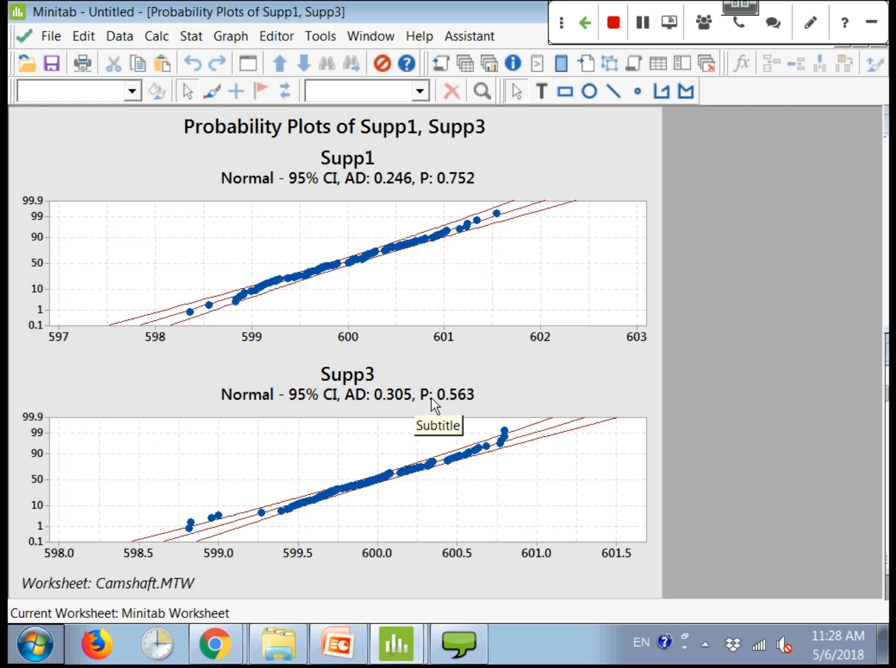
- Pick the combined Supp1 and Supp3 capability report from the list of graphs and maximize it to compare both suppliers
left_click(484, 60)
key("Up")
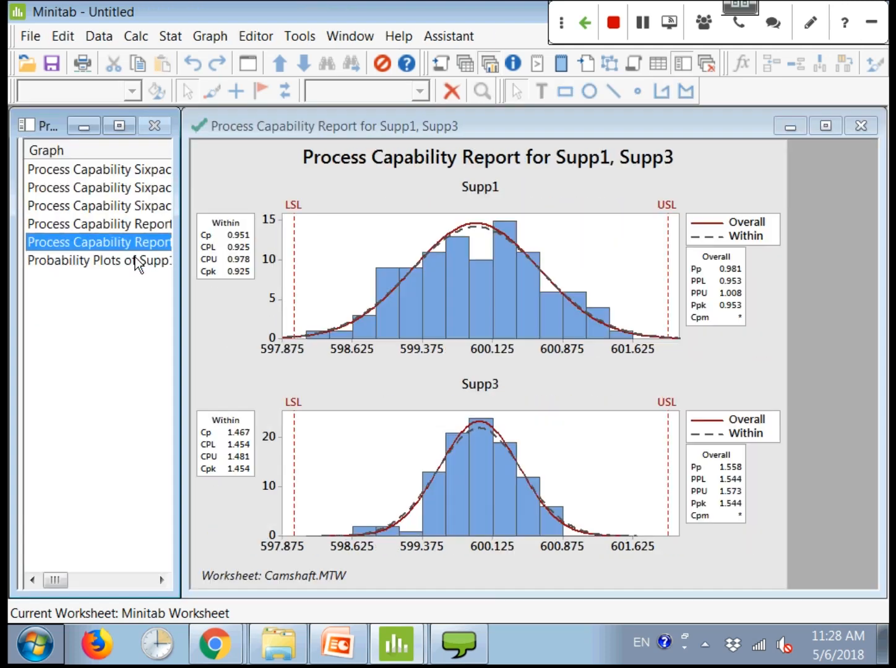
double_click(163, 232)
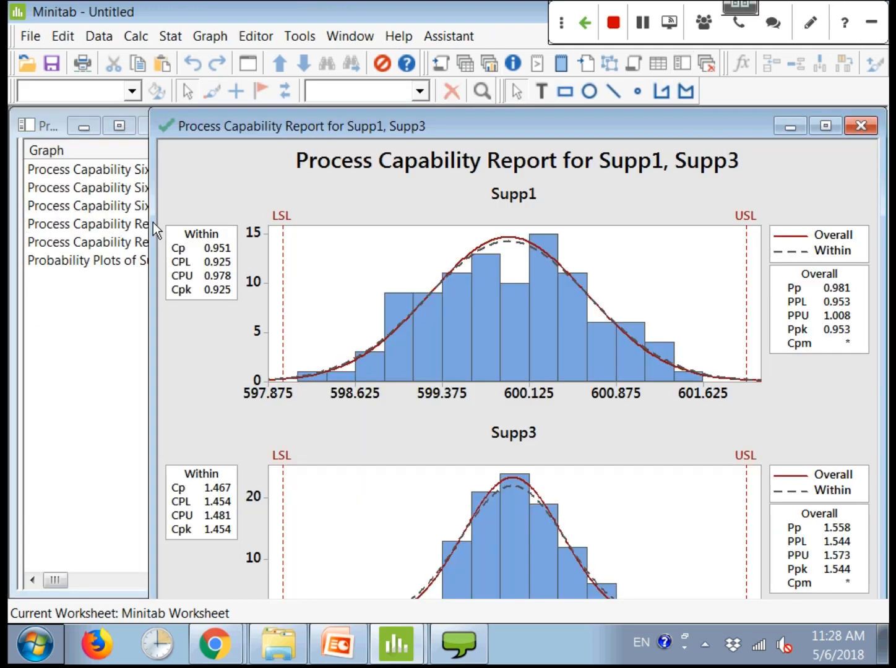
double_click(201, 125)
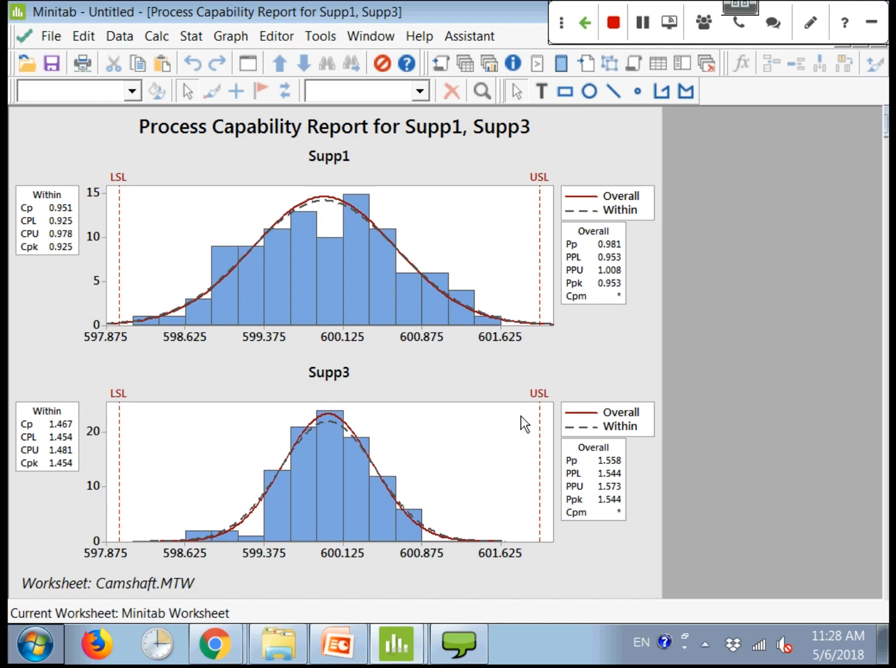
- Open the Assistant's guided Capability Analysis
left_click(471, 37)
key("Down")
key("Down")
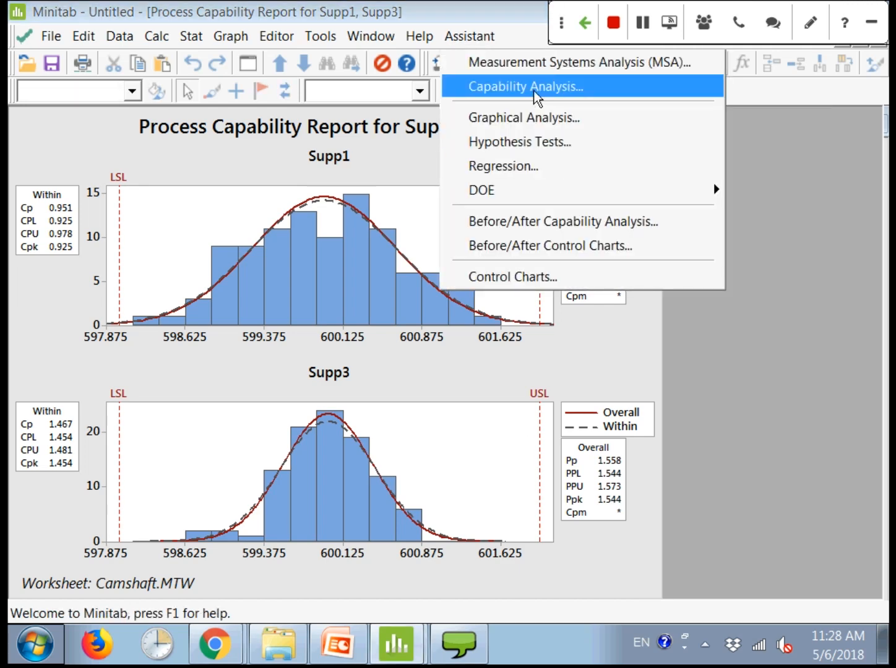
key("Return")
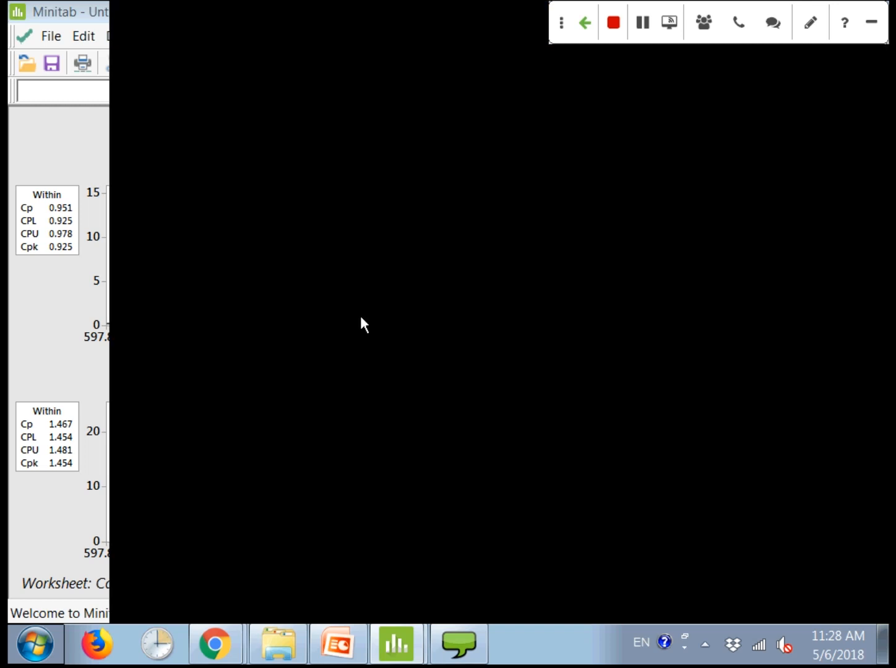
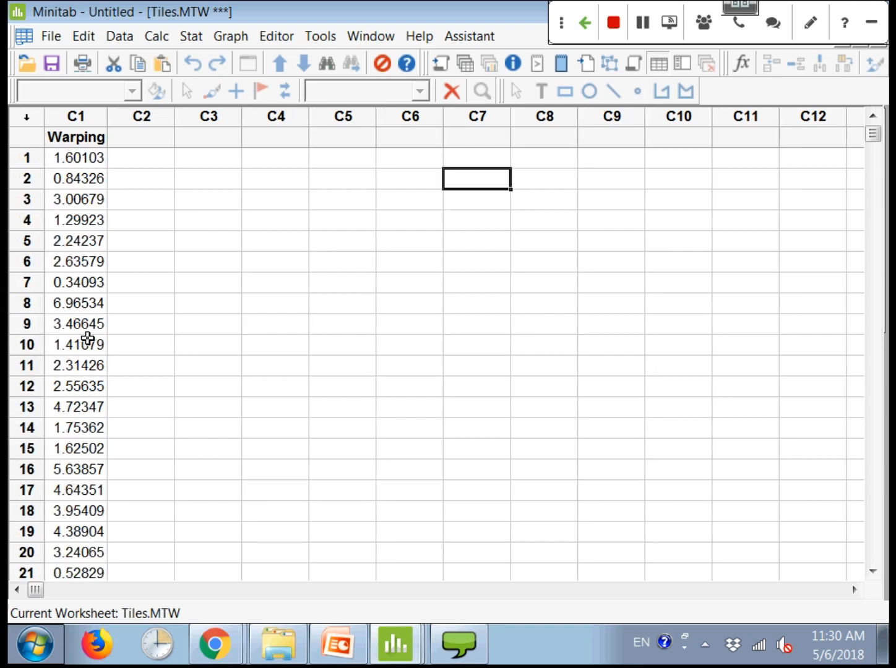
- Run a normal-distribution Capability Sixpack on the Warping column of Tiles.MTW with subgroup size 10 and an upper spec of 8
left_click(192, 35)
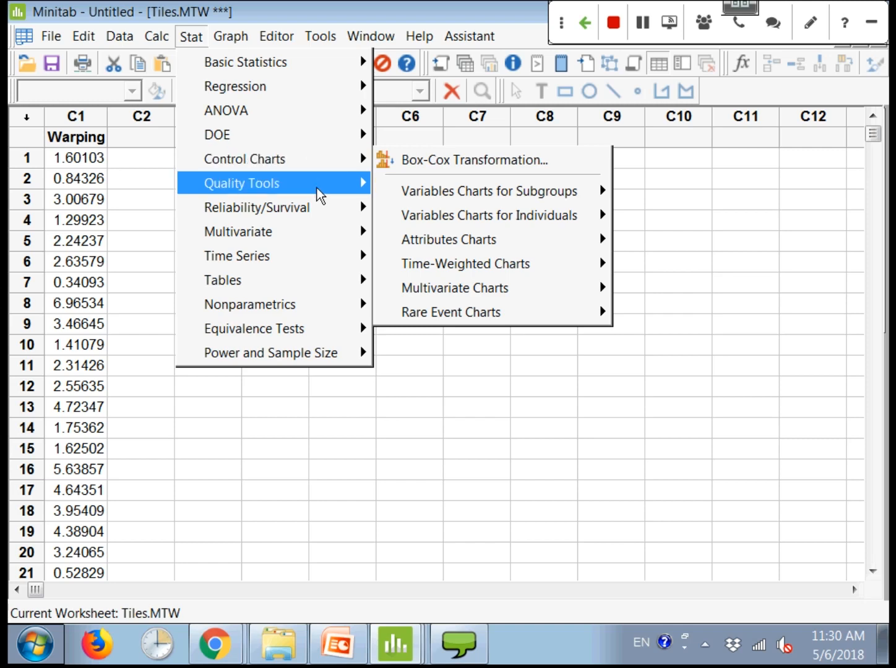
mouse_move(318, 194)
mouse_move(471, 335)
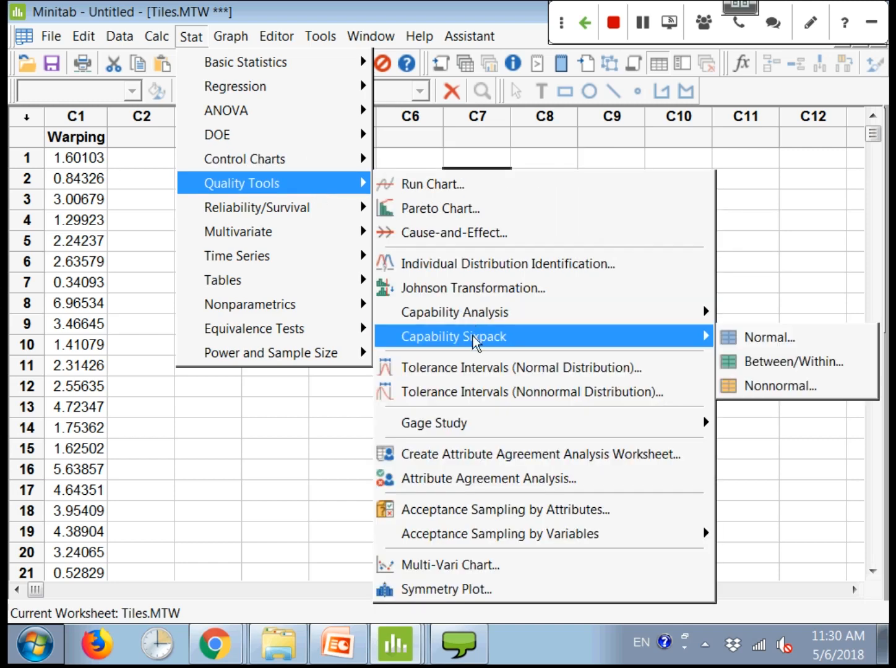
left_click(766, 354)
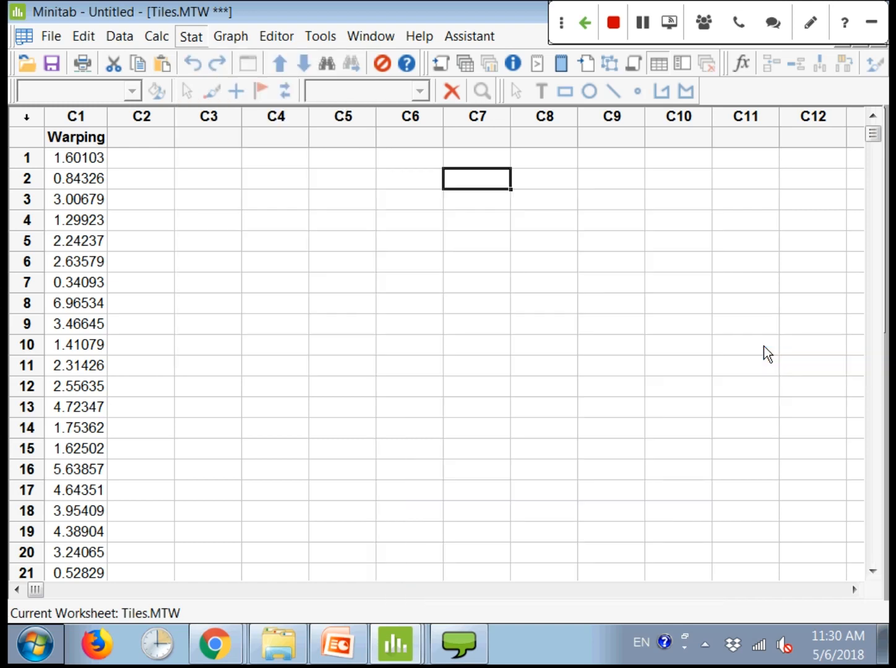
left_click(265, 185)
double_click(264, 186)
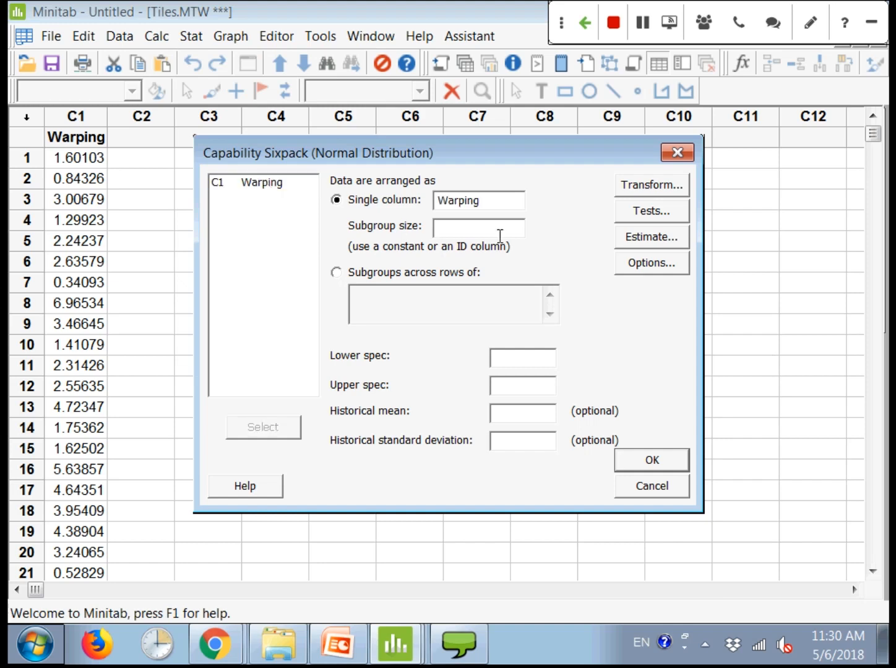
left_click(500, 236)
type("10")
left_click(526, 395)
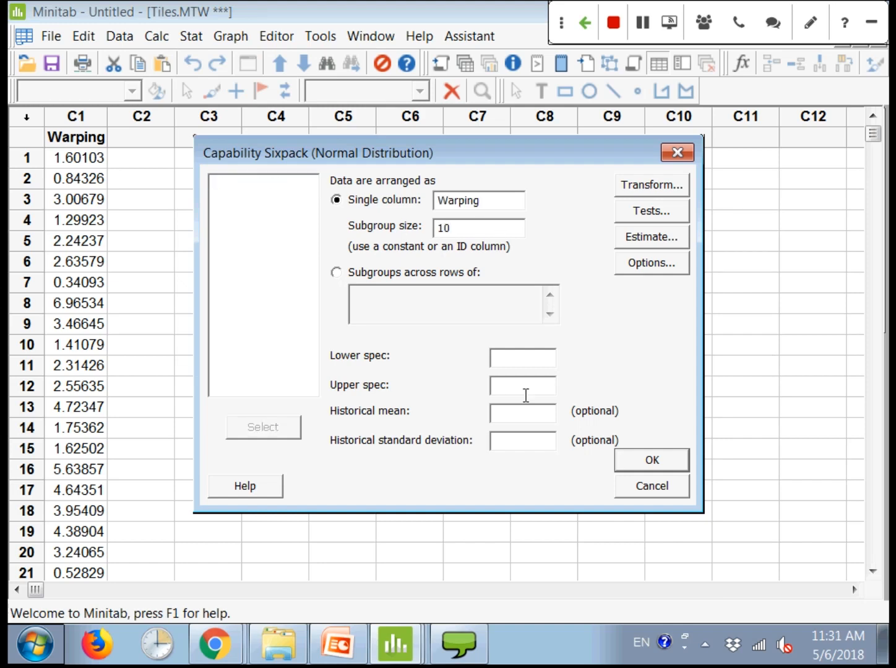
type("8")
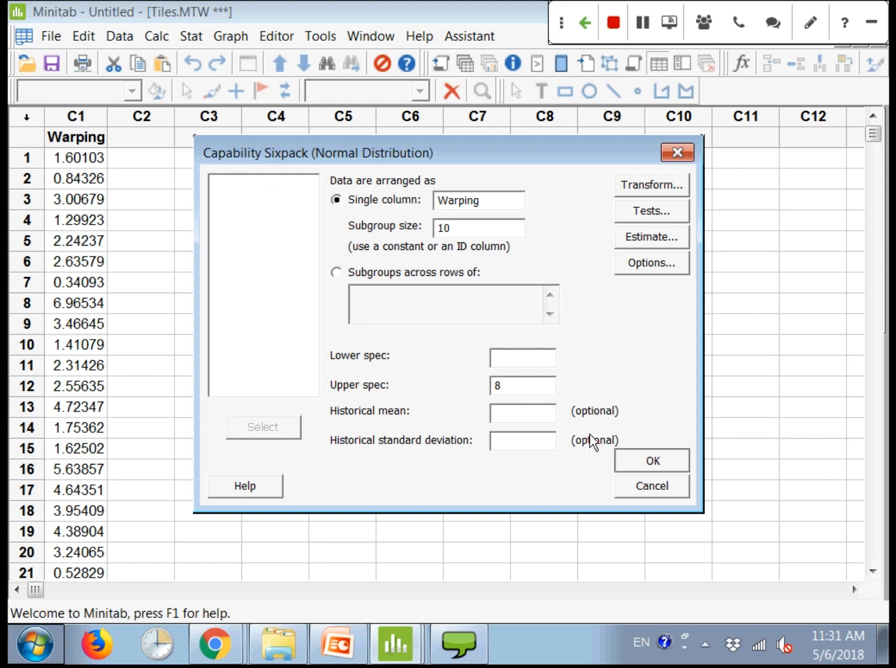
key("Return")
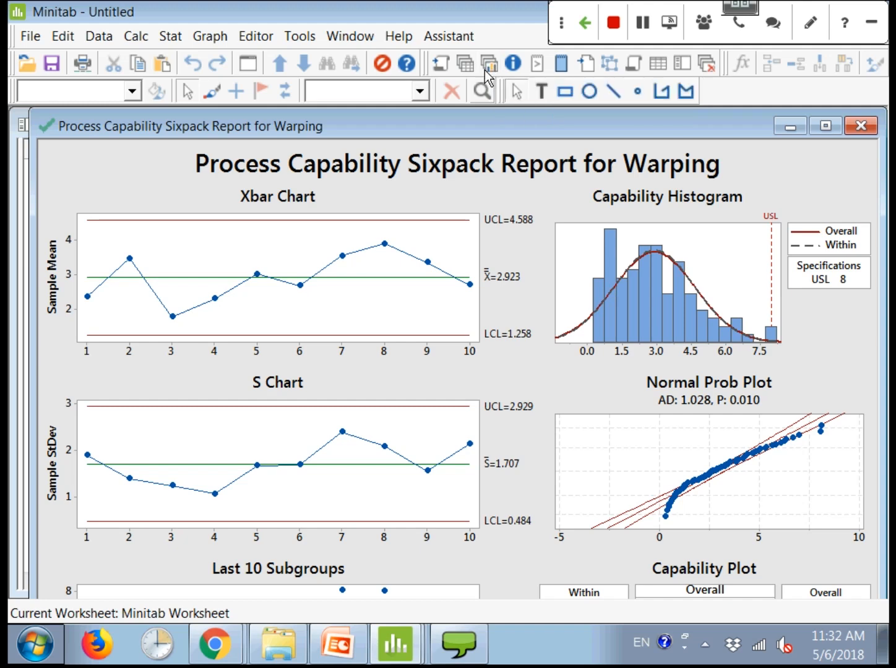
- Run Individual Distribution Identification on the Warping column with subgroup size 10, using all distributions and transformations
left_click(174, 37)
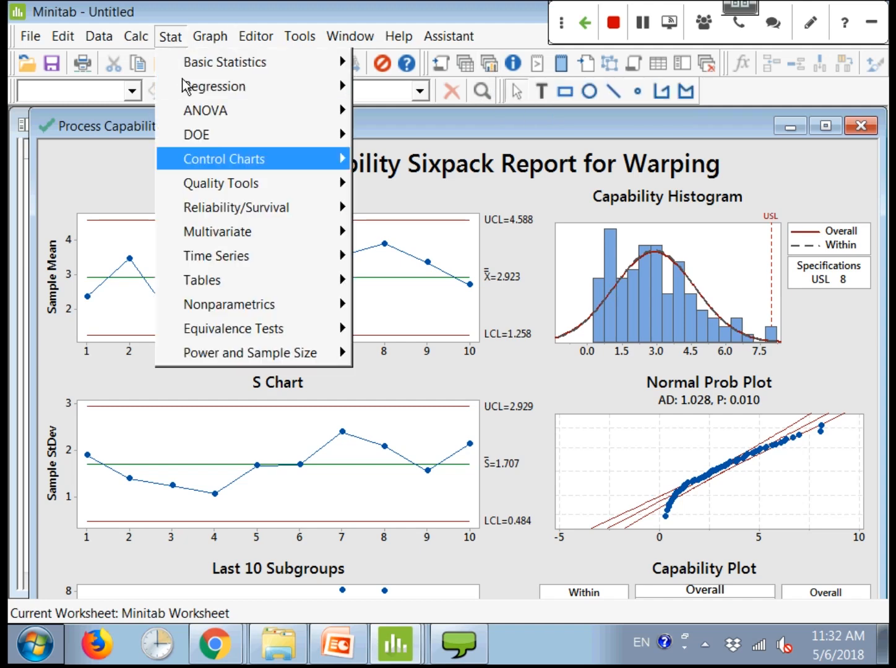
mouse_move(198, 183)
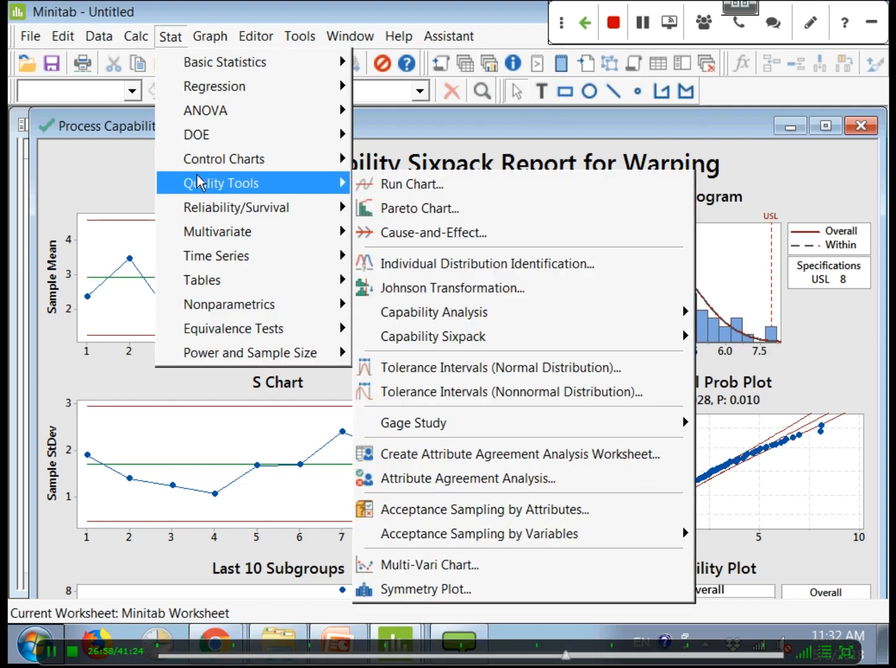
left_click(486, 270)
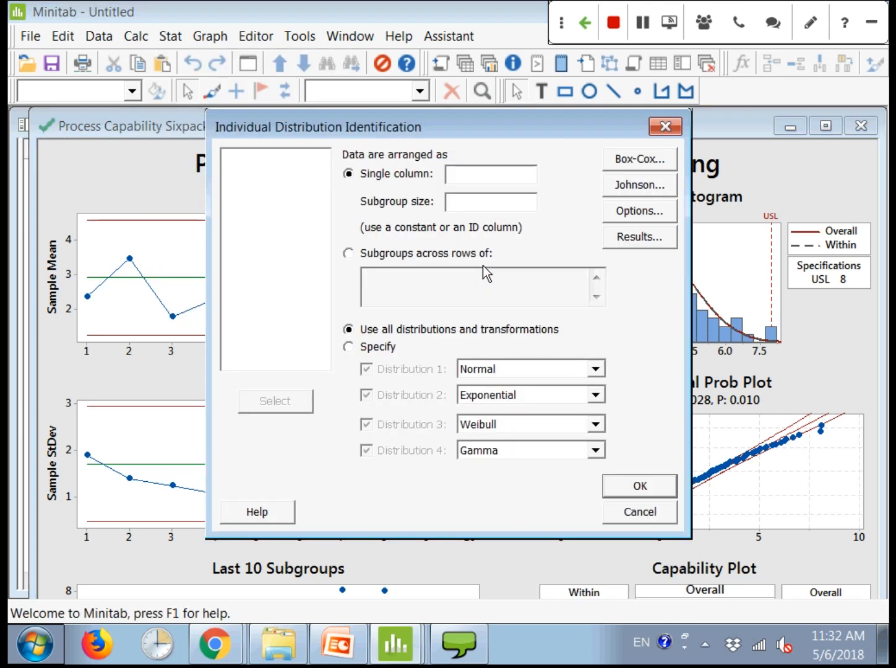
left_click(318, 162)
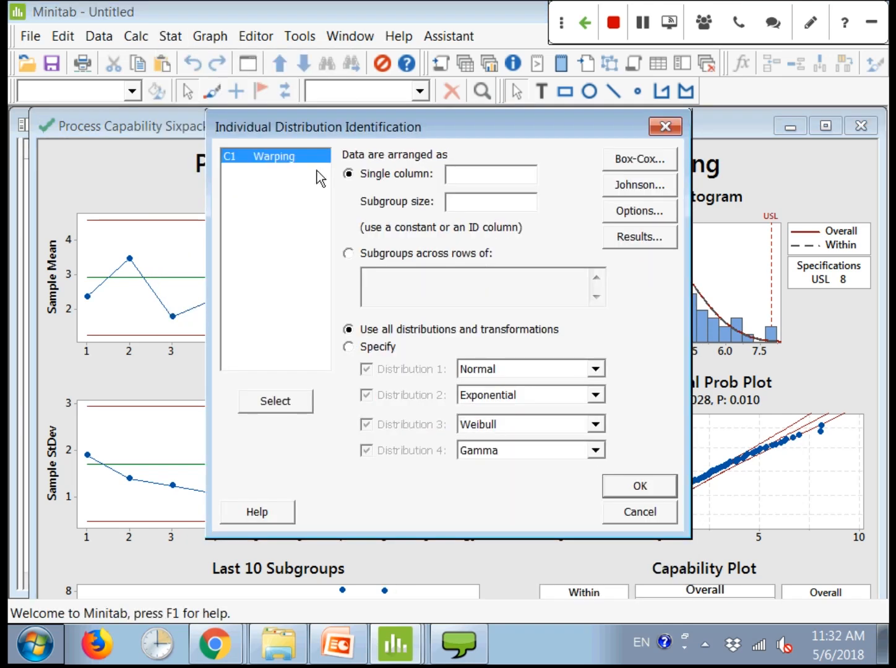
double_click(263, 163)
type("10")
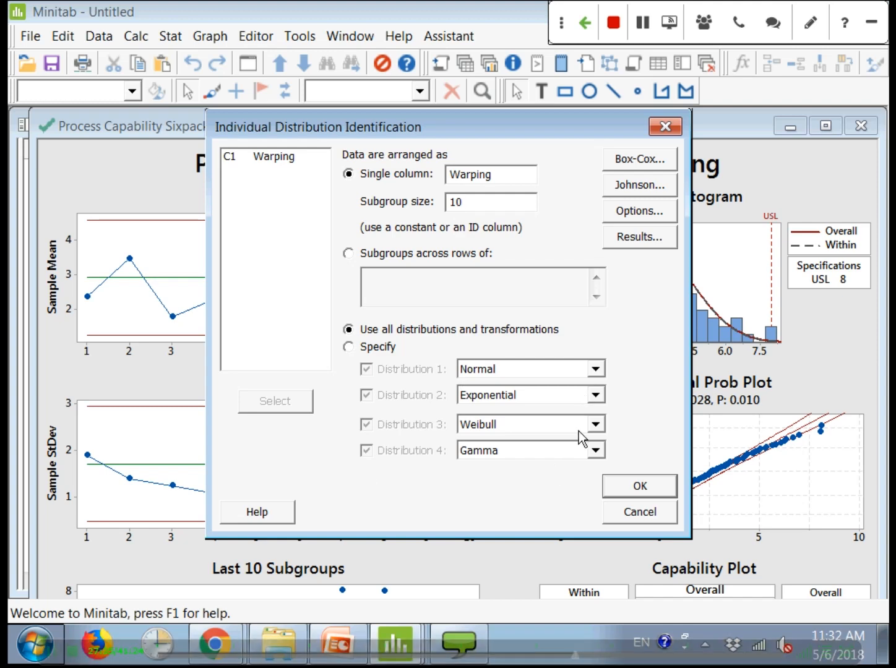
left_click(623, 487)
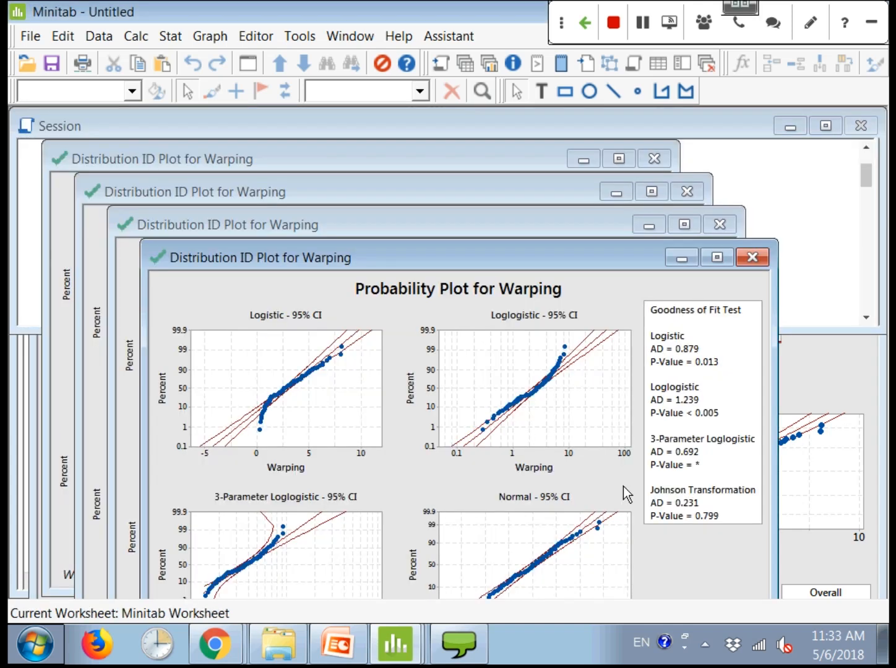
left_click(169, 35)
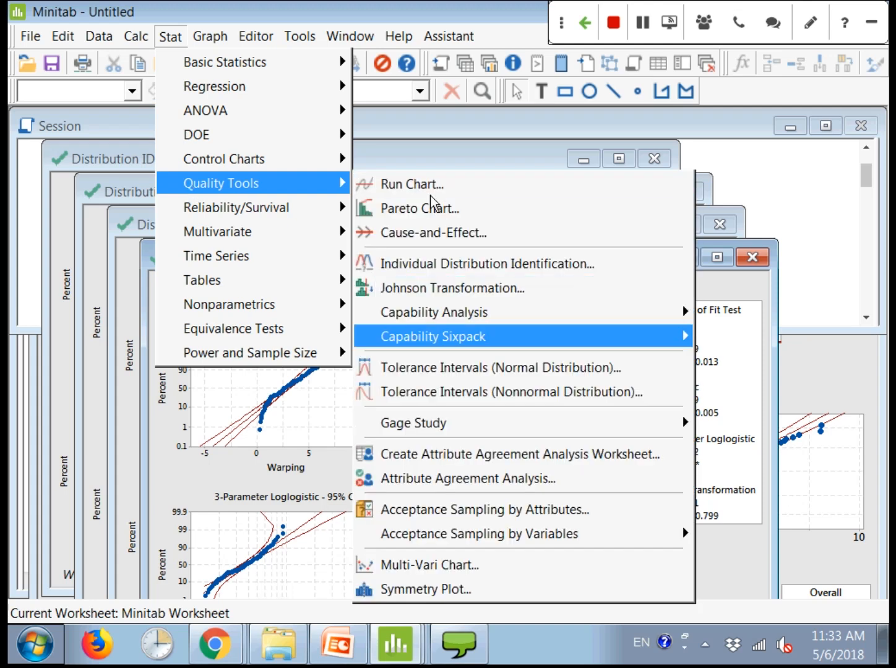
left_click(529, 268)
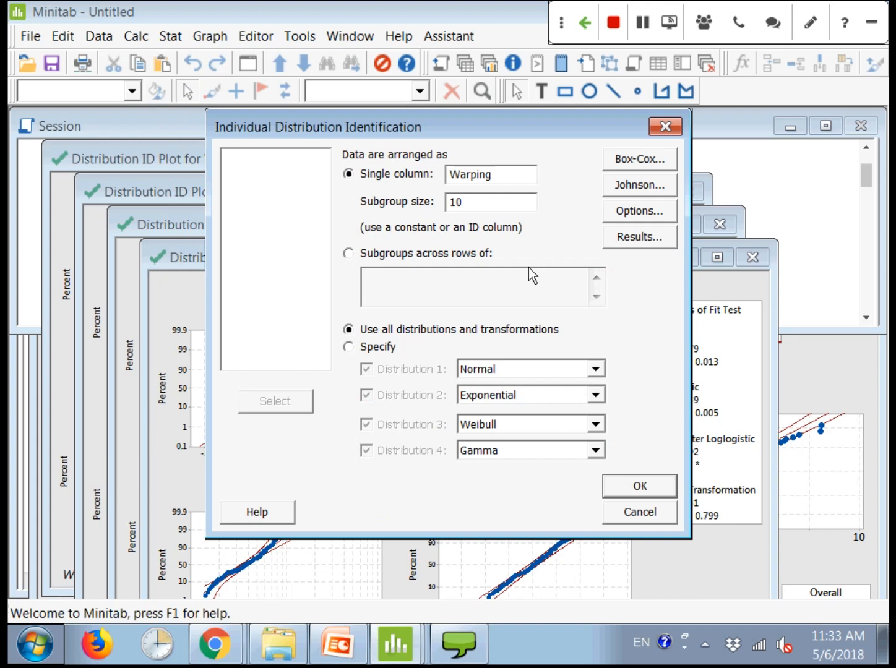
left_click(626, 513)
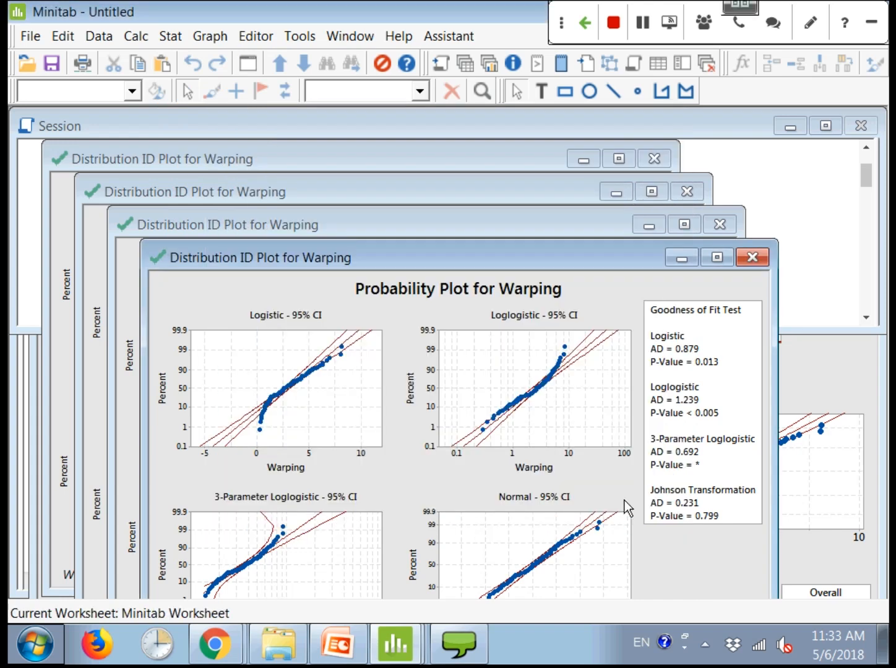
- Spread out the distribution ID plots and enlarge the Normal, Box-Cox and Lognormal plot to examine its goodness-of-fit results, then put it away
left_click_drag(212, 259, 402, 257)
left_click_drag(148, 225, 280, 227)
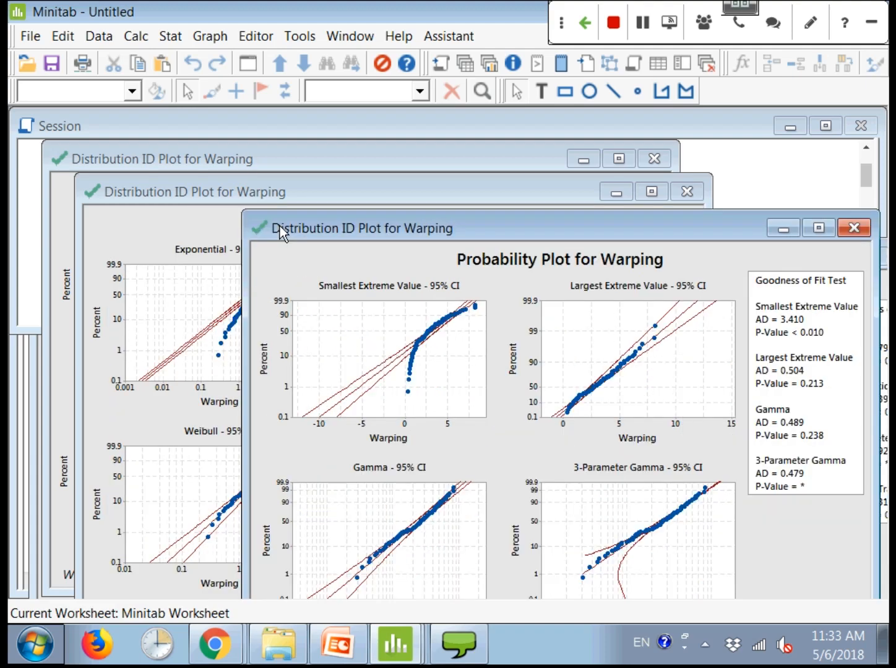
left_click_drag(200, 198, 282, 197)
left_click(300, 158)
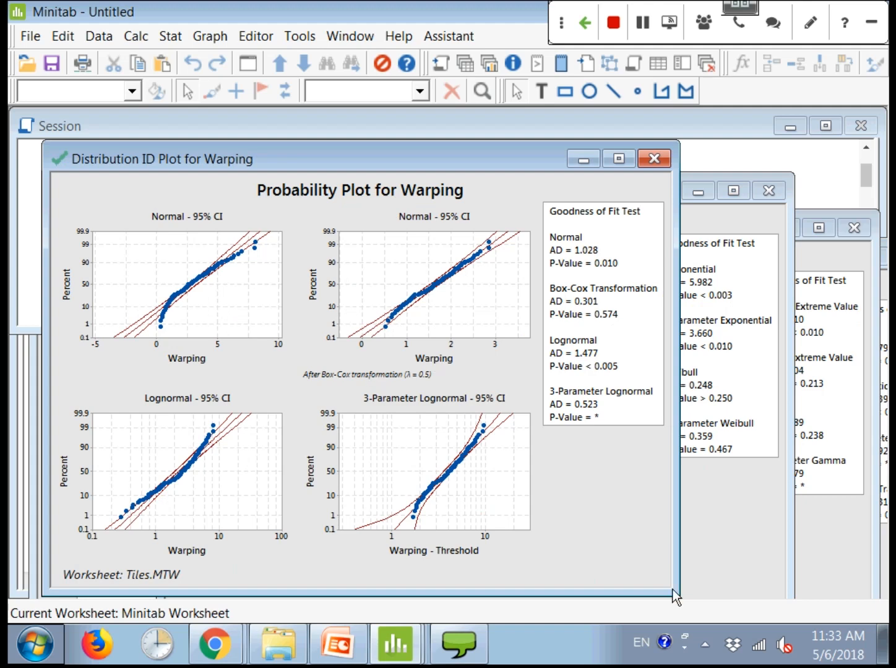
left_click_drag(673, 589, 678, 599)
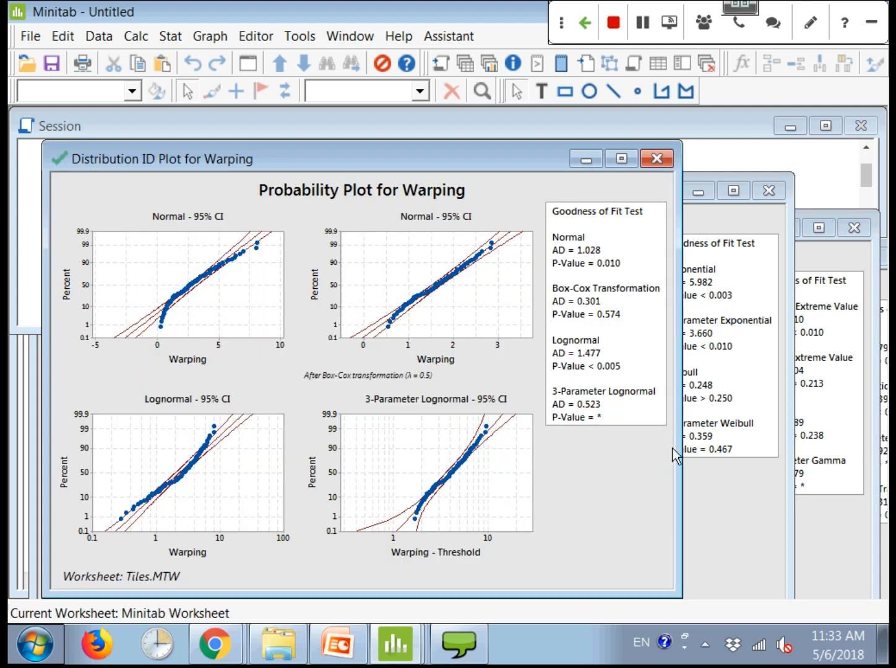
left_click_drag(676, 457, 747, 476)
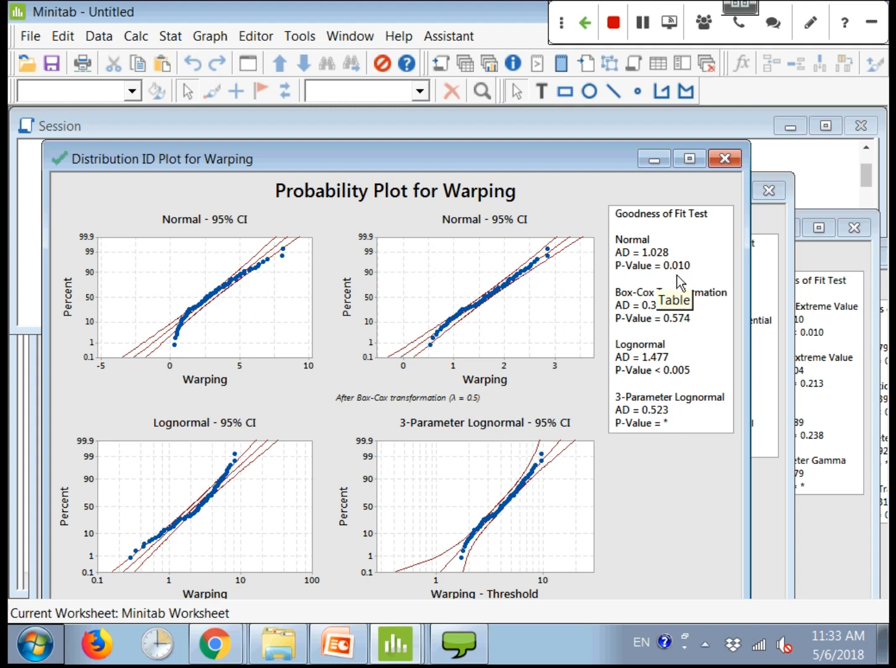
left_click_drag(750, 276, 830, 274)
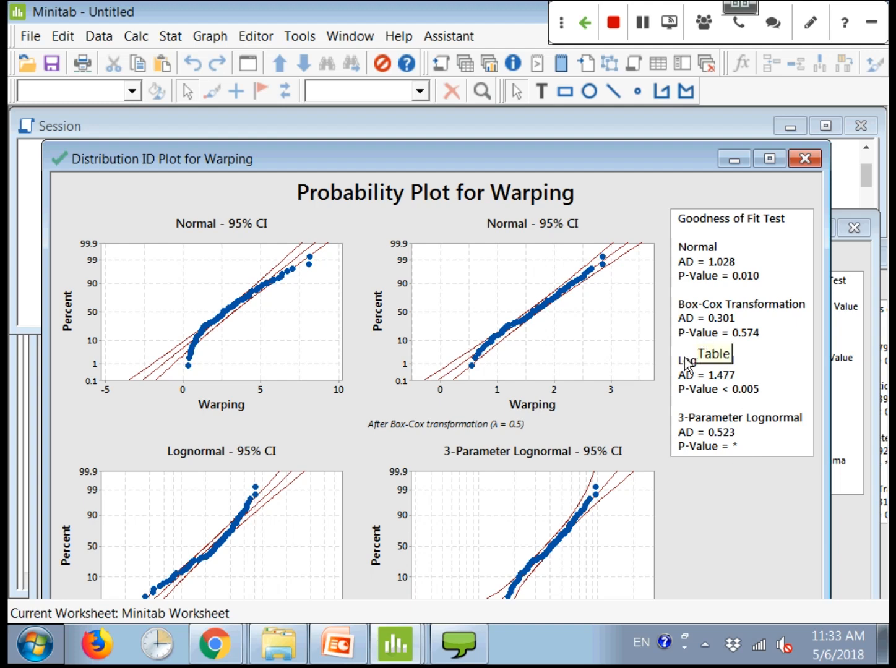
key("ctrl+F4")
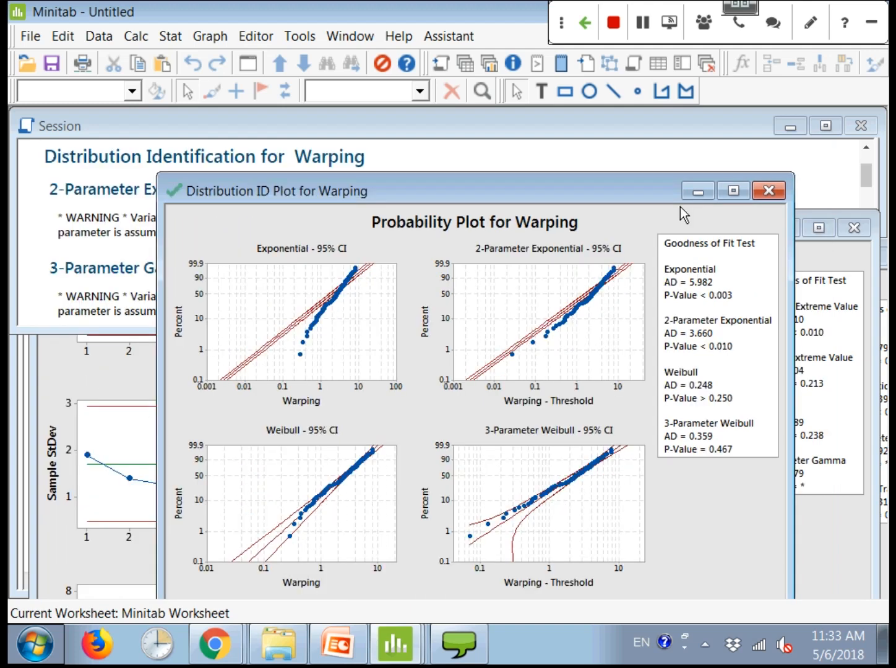
- Enlarge the Exponential and Weibull ID plot to examine its goodness-of-fit values, then put it away
left_click_drag(679, 207, 508, 168)
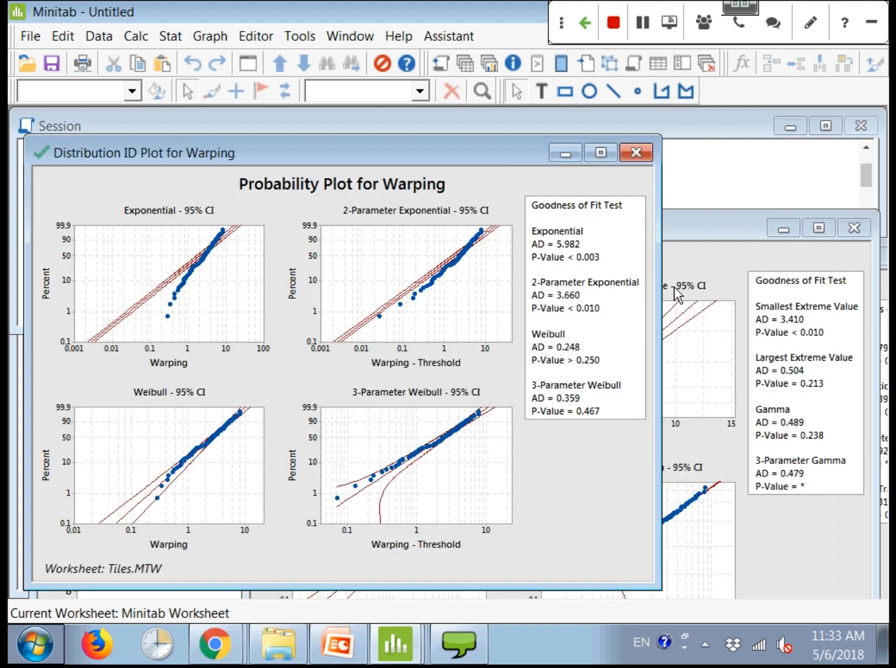
left_click_drag(659, 287, 827, 295)
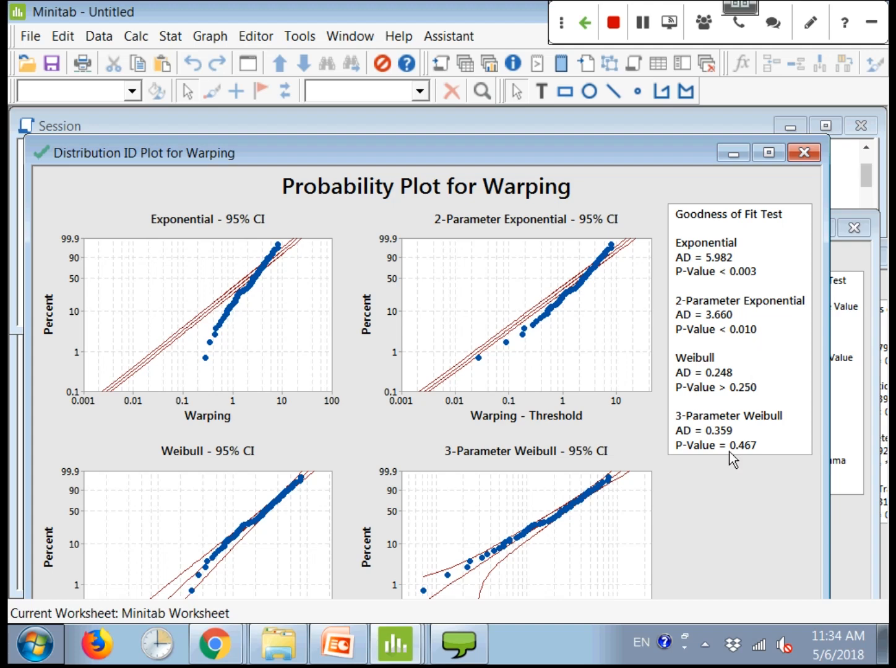
left_click(738, 152)
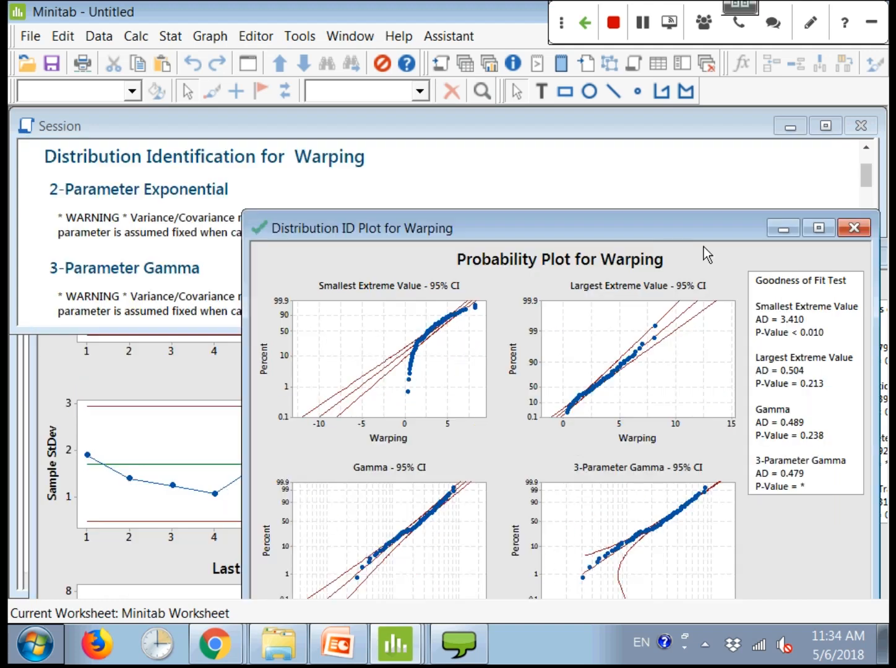
- Reposition and enlarge the Extreme Value and Gamma ID plot to examine its goodness-of-fit values
left_click_drag(715, 227, 508, 128)
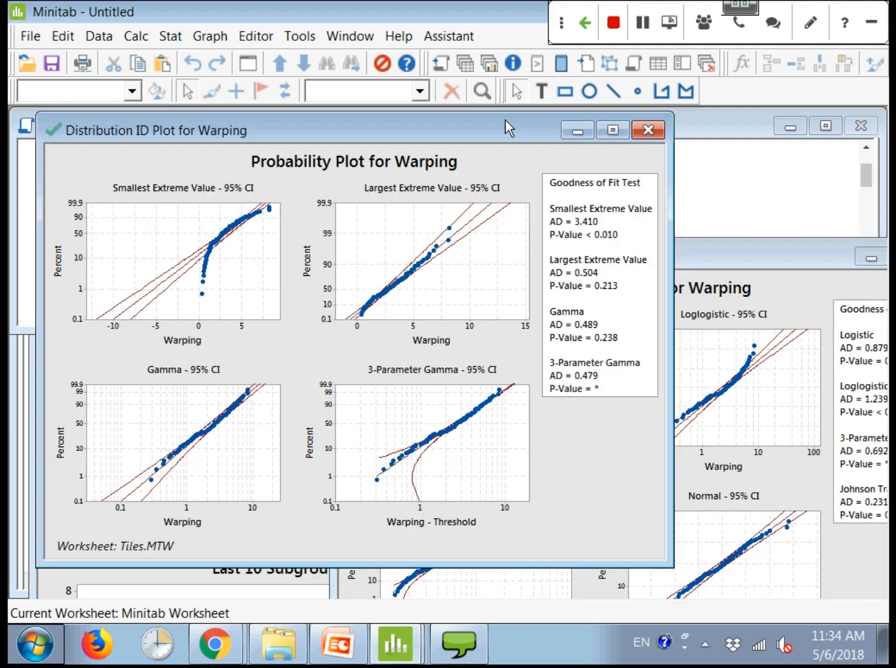
left_click_drag(678, 237, 766, 251)
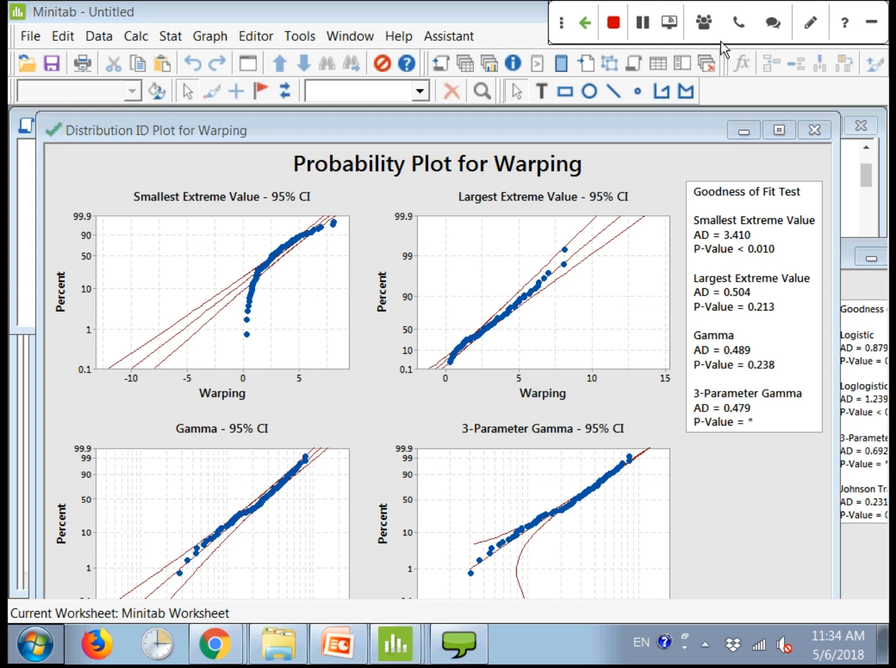
left_click_drag(624, 140, 653, 134)
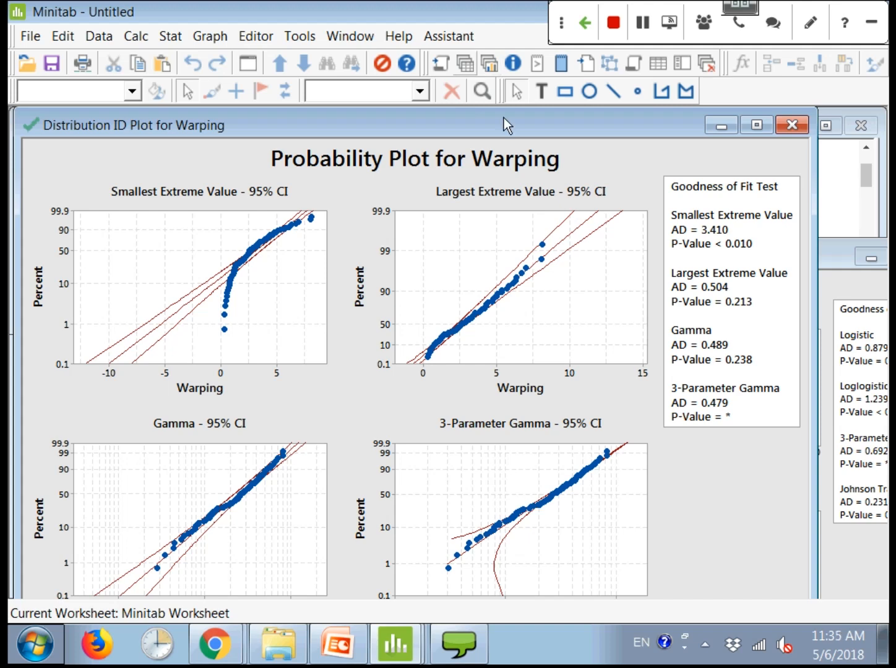
- Return to the Tiles.MTW worksheet and set up a nonnormal Capability Sixpack on Warping with subgroup size 10 and an upper spec of 8
left_click(465, 67)
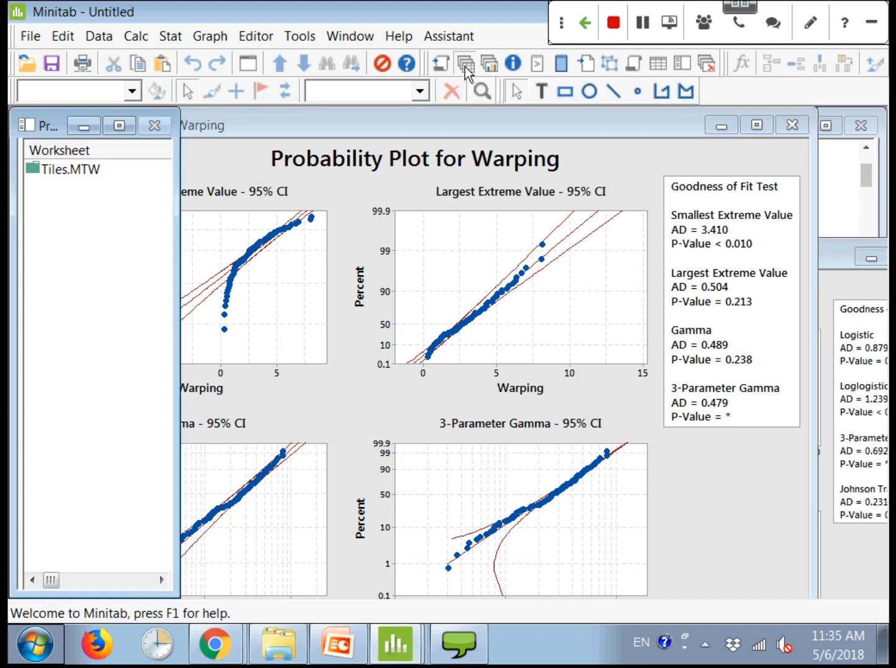
left_click(170, 35)
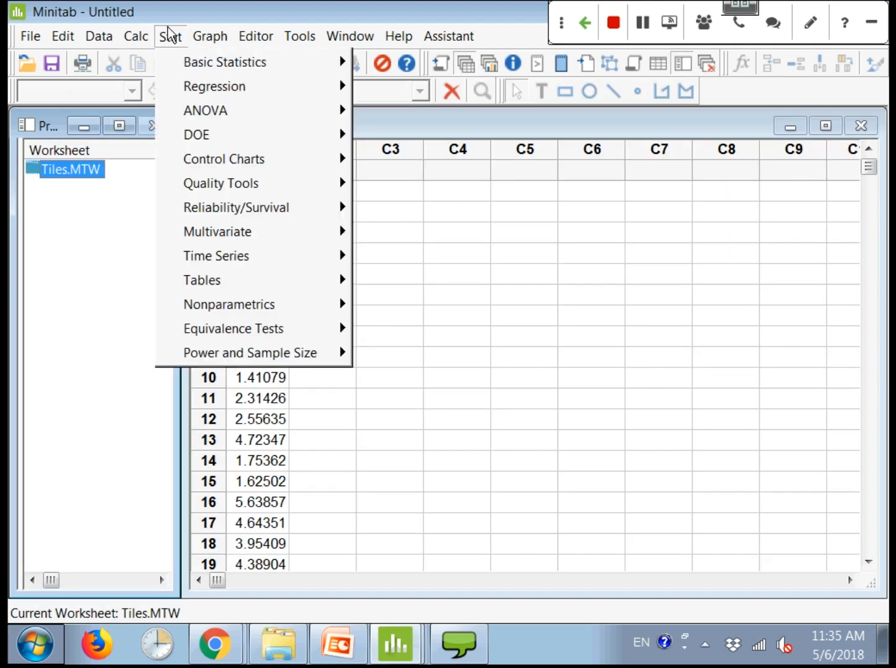
mouse_move(230, 180)
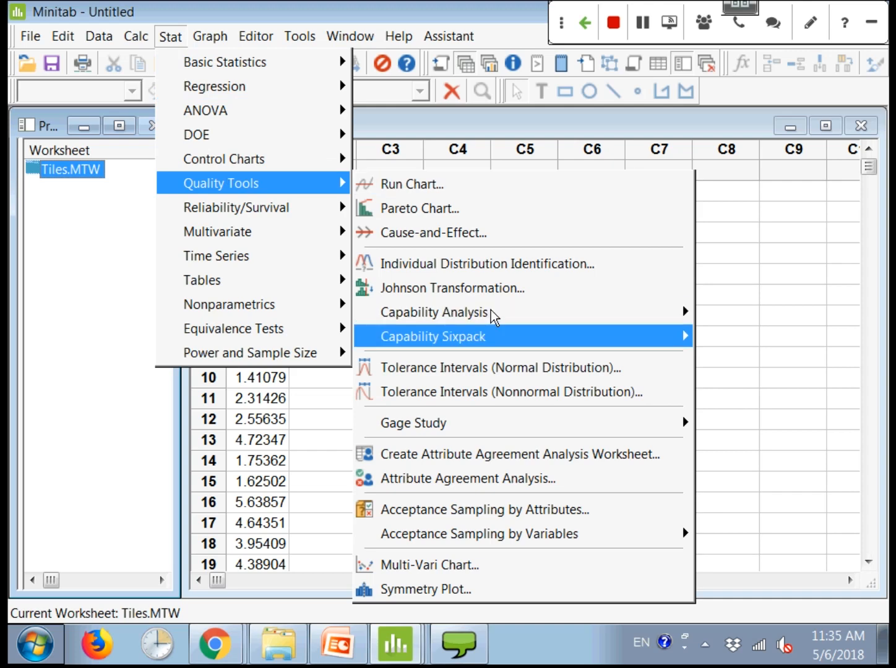
mouse_move(522, 323)
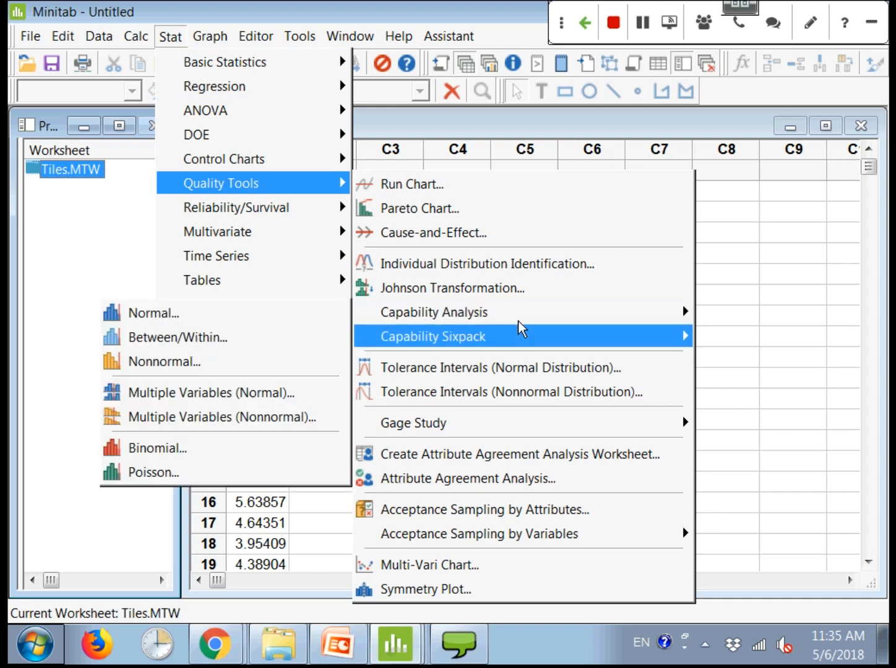
mouse_move(648, 341)
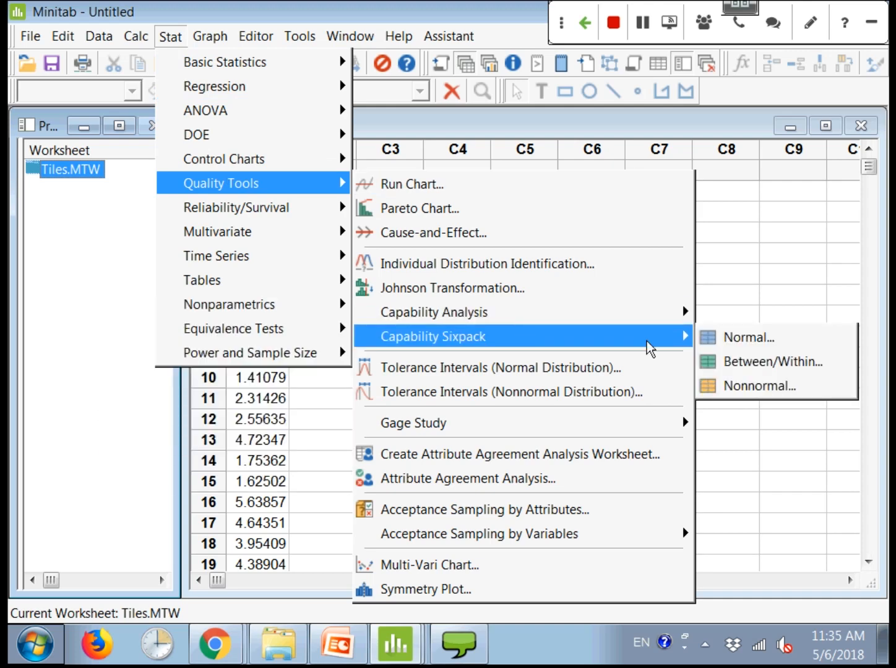
left_click(753, 387)
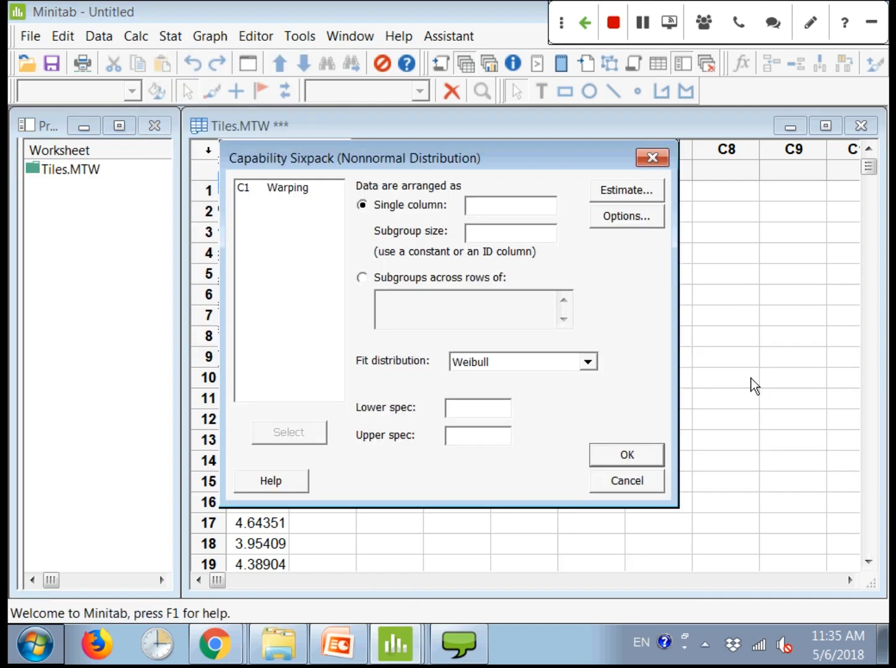
double_click(267, 191)
type("0")
key("BackSpace")
type("10")
left_click(496, 440)
type("8")
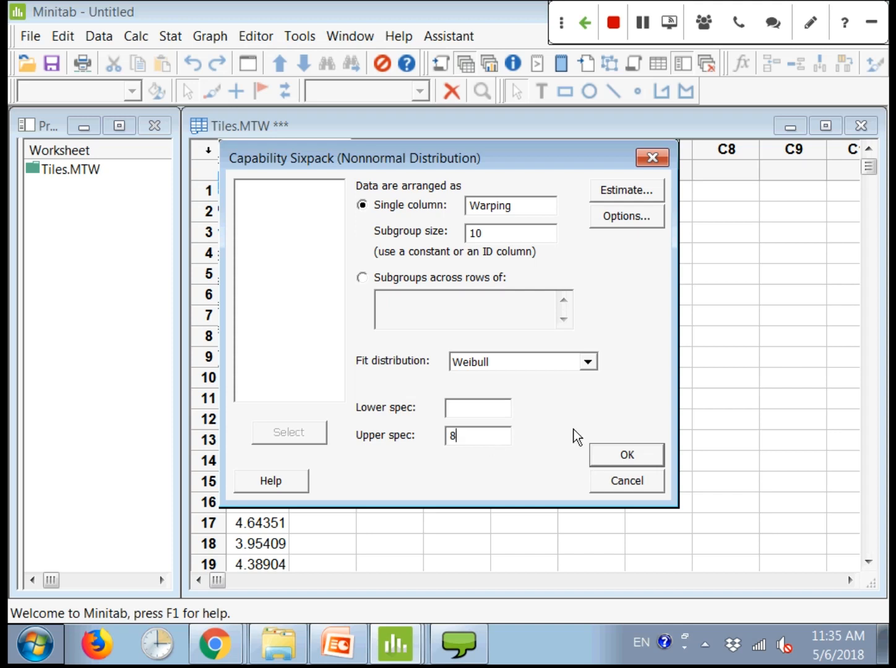
- Choose Weibull as the fit distribution, leave the lower spec empty, and run the nonnormal Sixpack
left_click(487, 360)
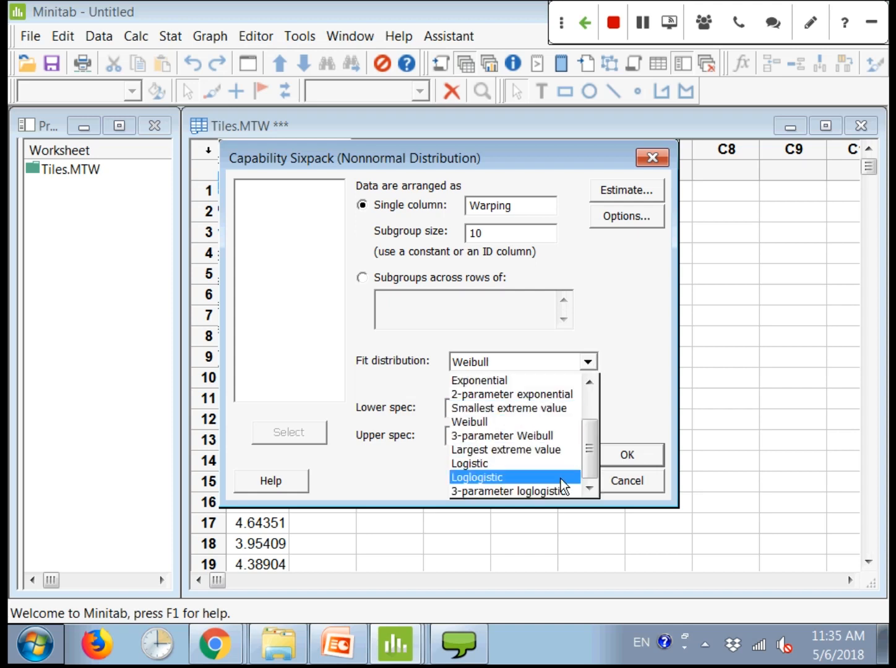
left_click(558, 423)
key("Tab")
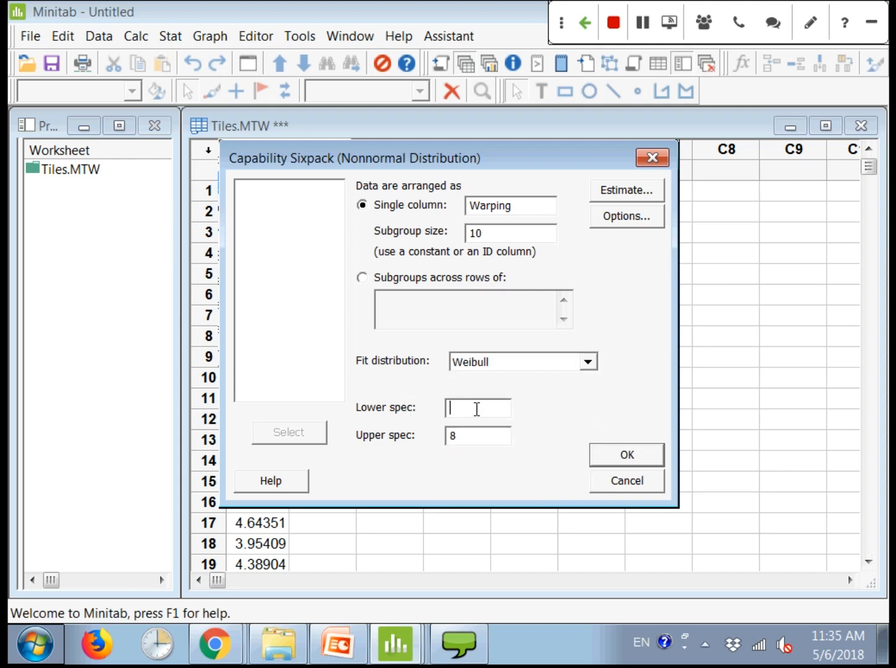
left_click(467, 444)
left_click(621, 455)
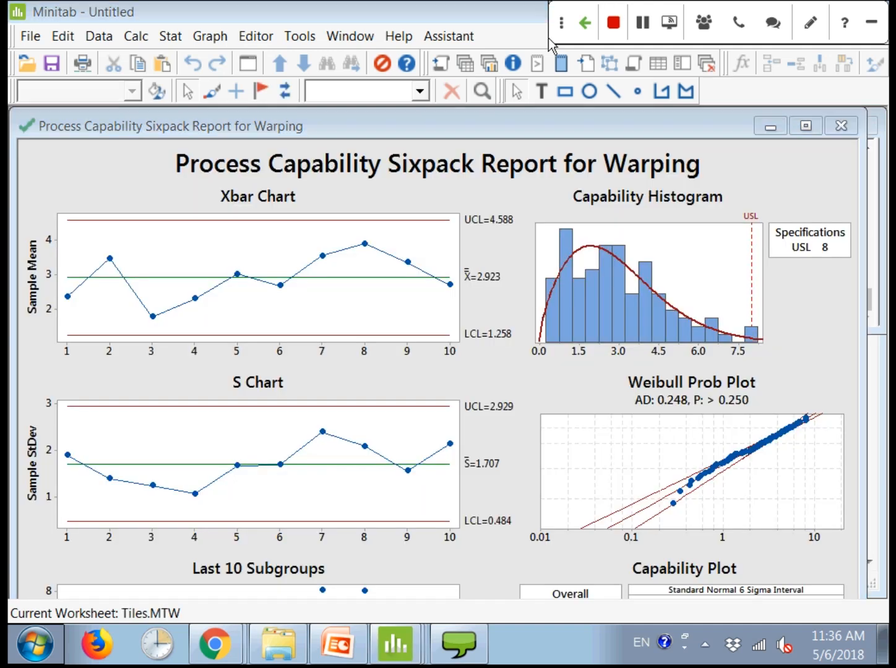
- Show the Weibull Sixpack report for Warping from the list of graphs and enlarge it to examine the capability results
left_click(488, 64)
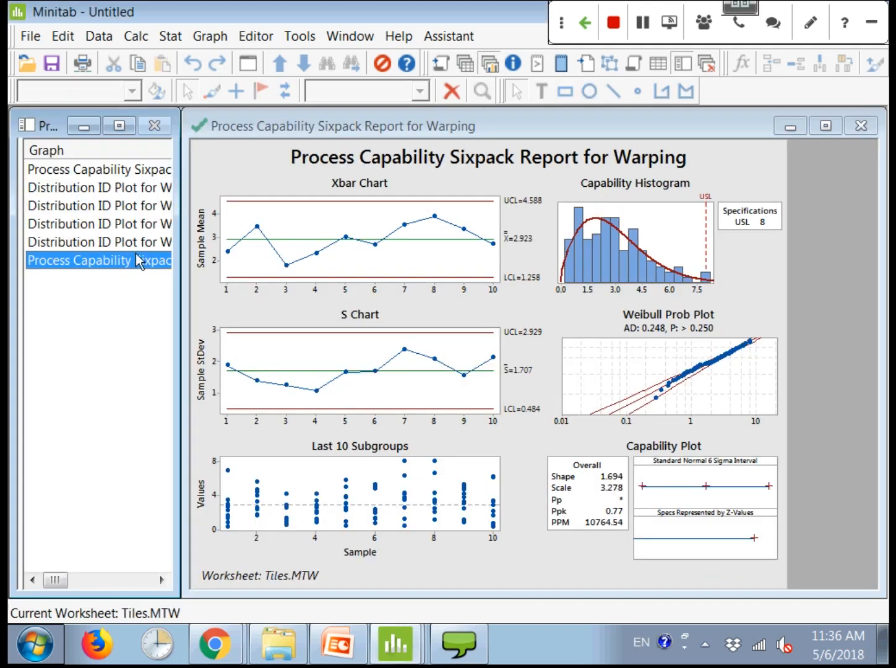
left_click(191, 280)
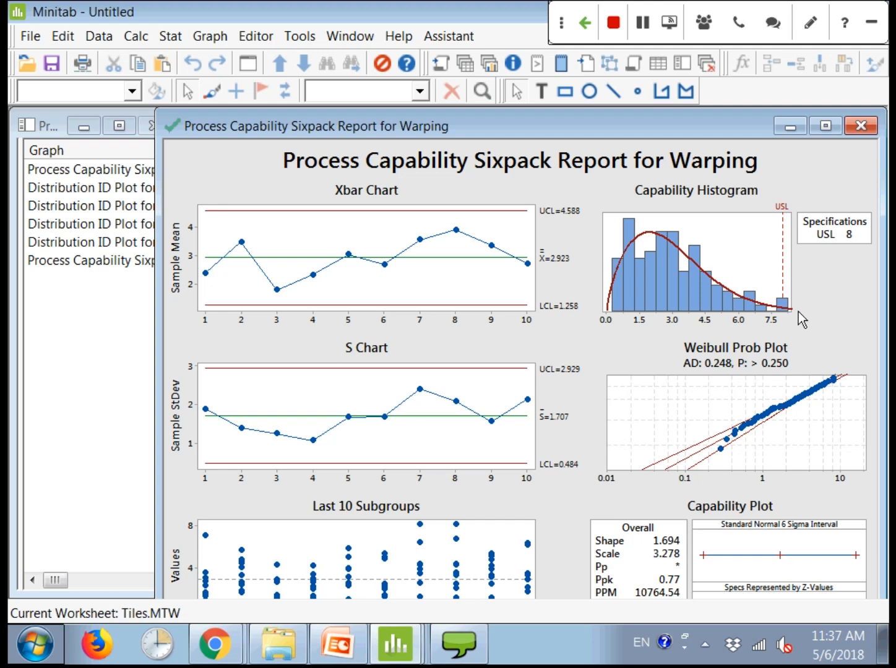
- Review the transformation options of the normal Capability Sixpack for Warping and close the setup without running it
left_click(170, 36)
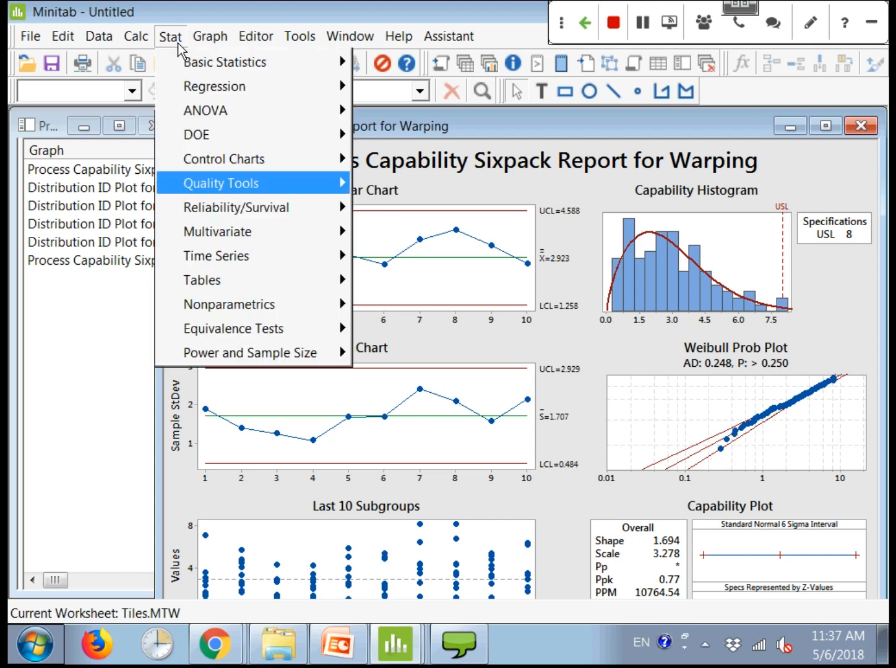
mouse_move(242, 166)
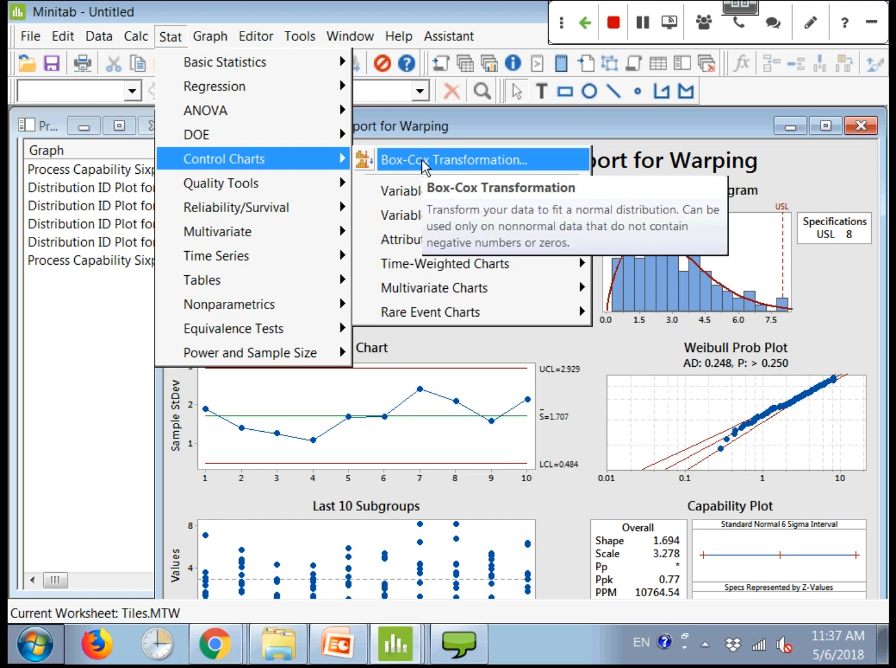
mouse_move(282, 181)
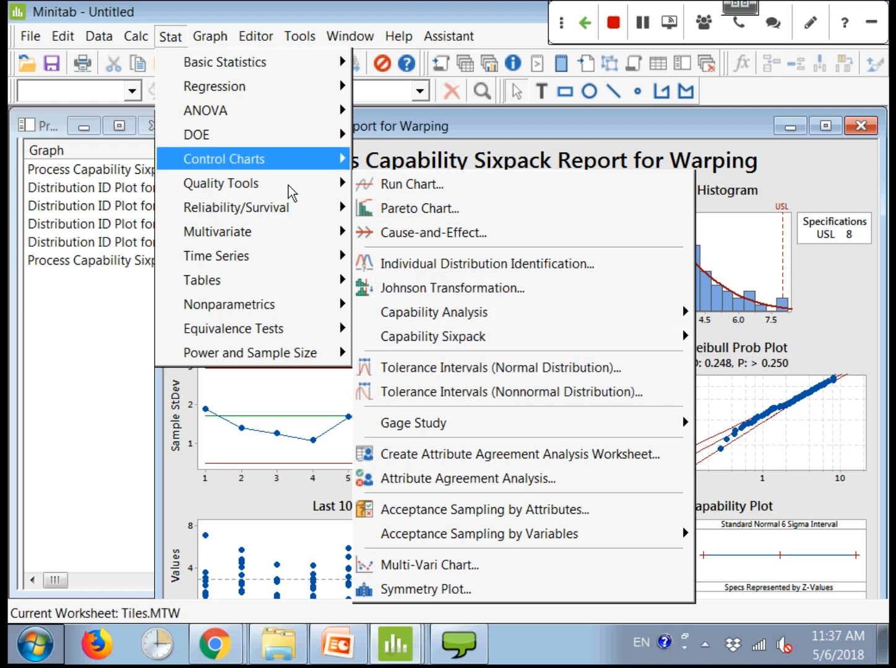
mouse_move(291, 162)
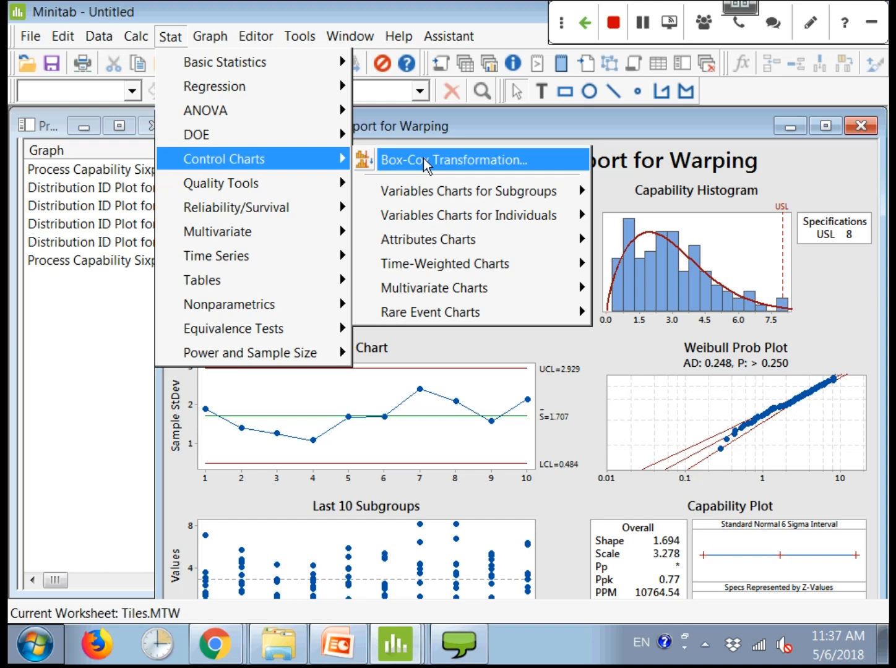
mouse_move(155, 29)
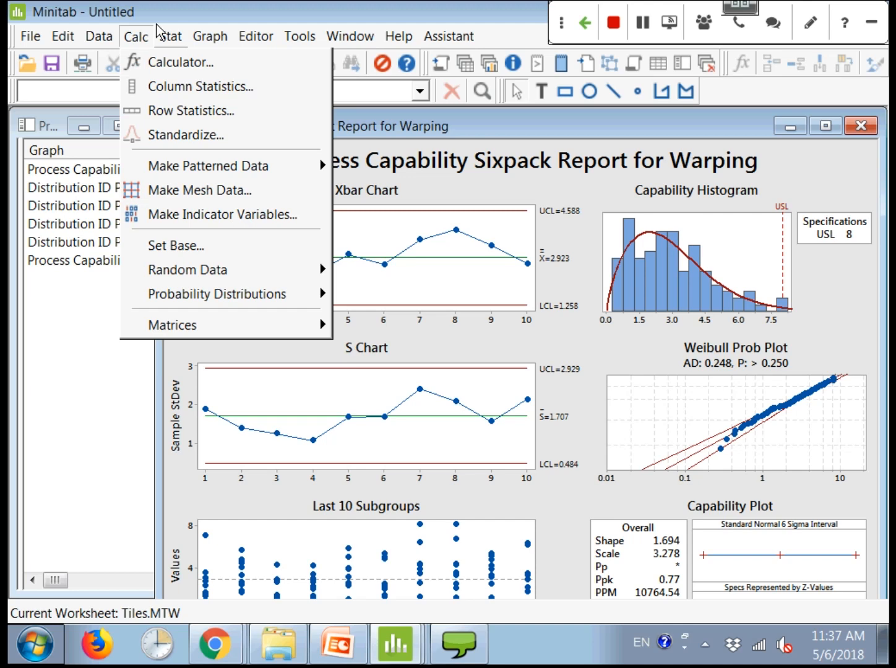
mouse_move(196, 170)
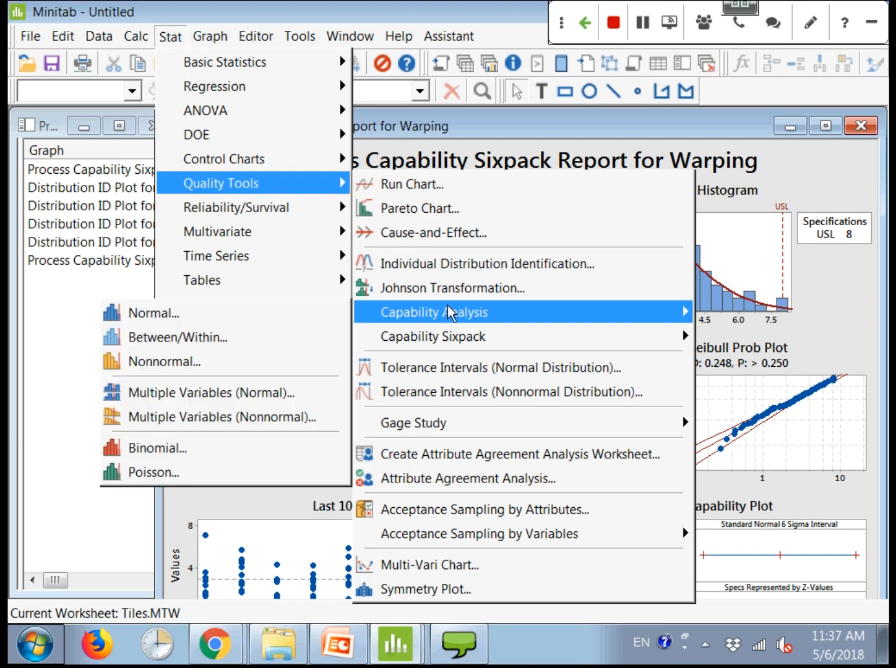
mouse_move(421, 346)
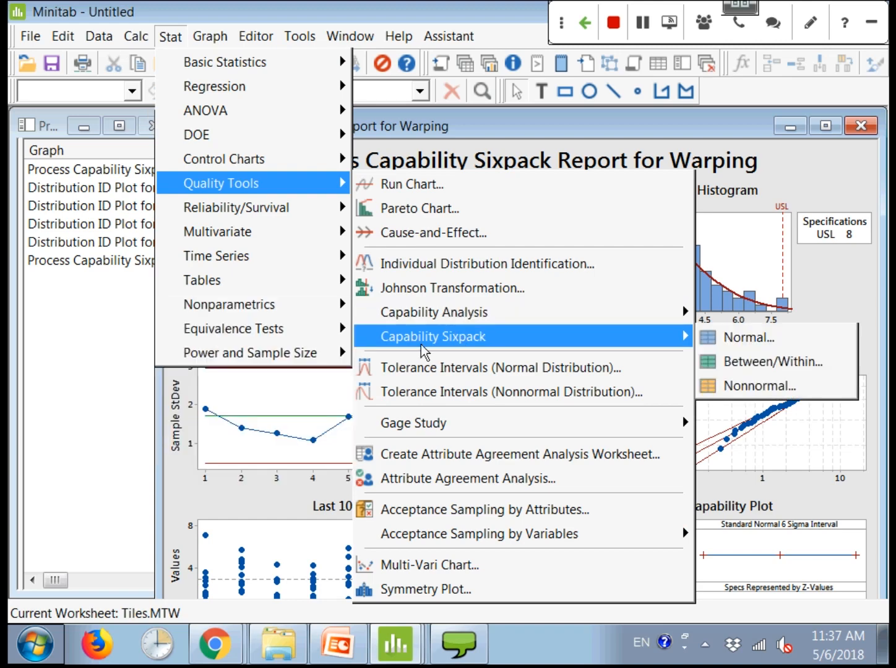
left_click(739, 338)
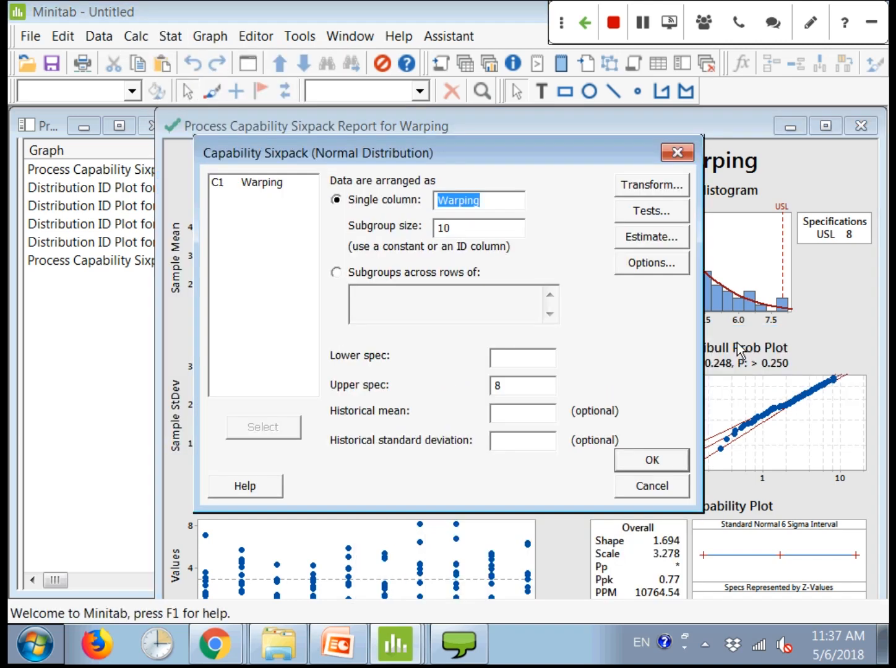
left_click(650, 188)
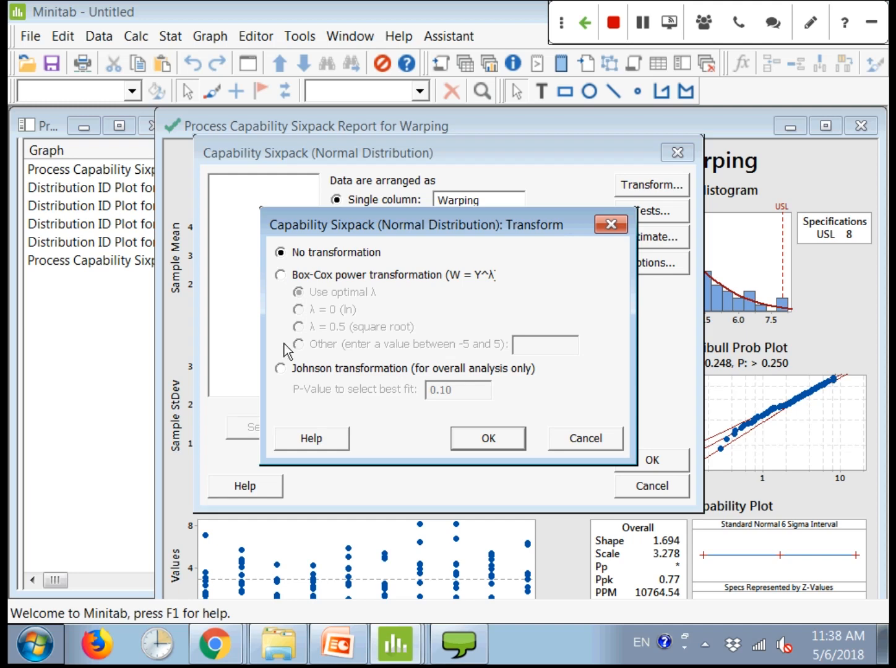
left_click(471, 439)
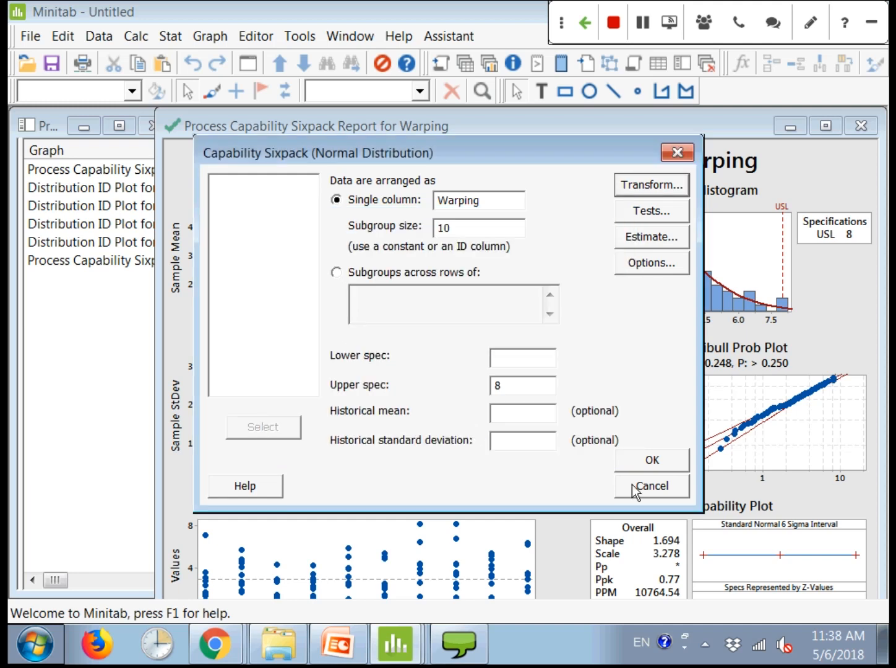
left_click(632, 485)
- Run a normal Capability Sixpack on Warping with subgroup size 10, upper spec 8 and a Box-Cox power transformation using optimal λ
left_click(170, 36)
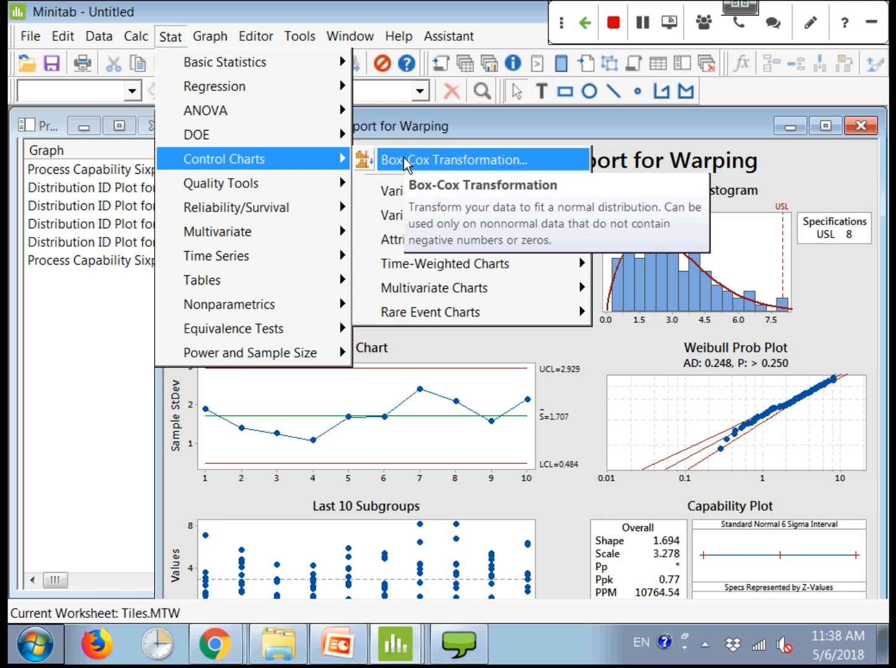
mouse_move(291, 189)
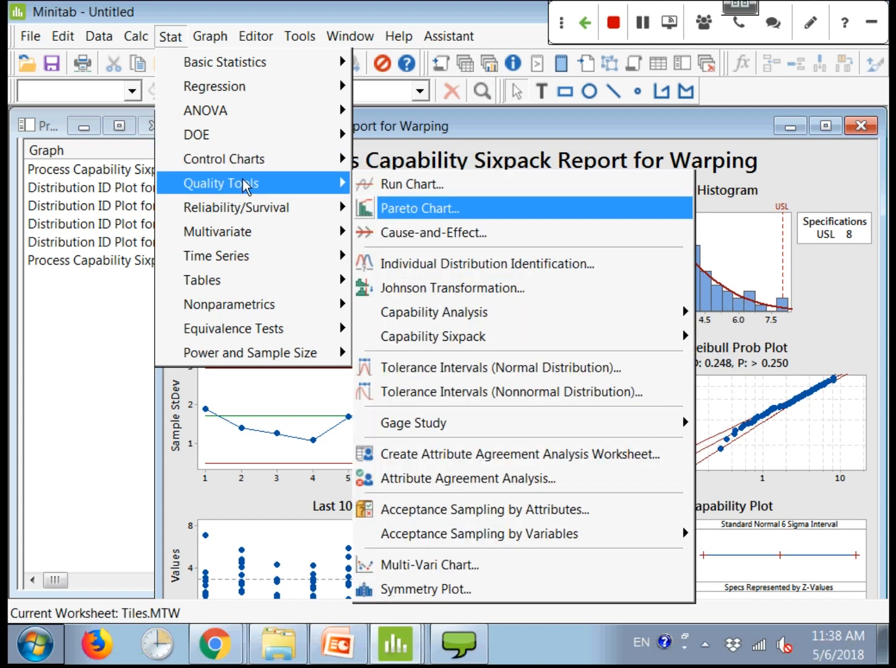
mouse_move(454, 314)
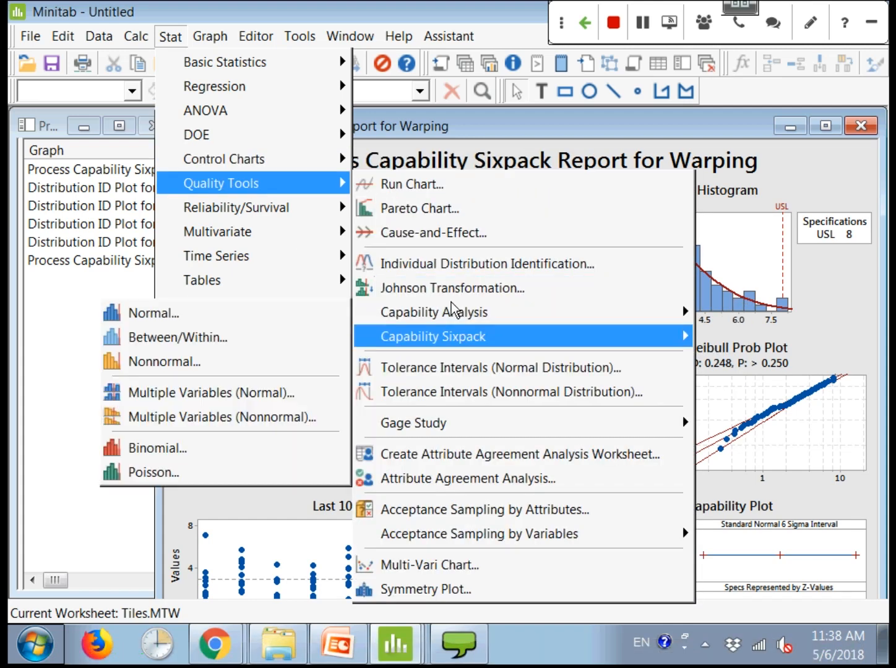
mouse_move(432, 344)
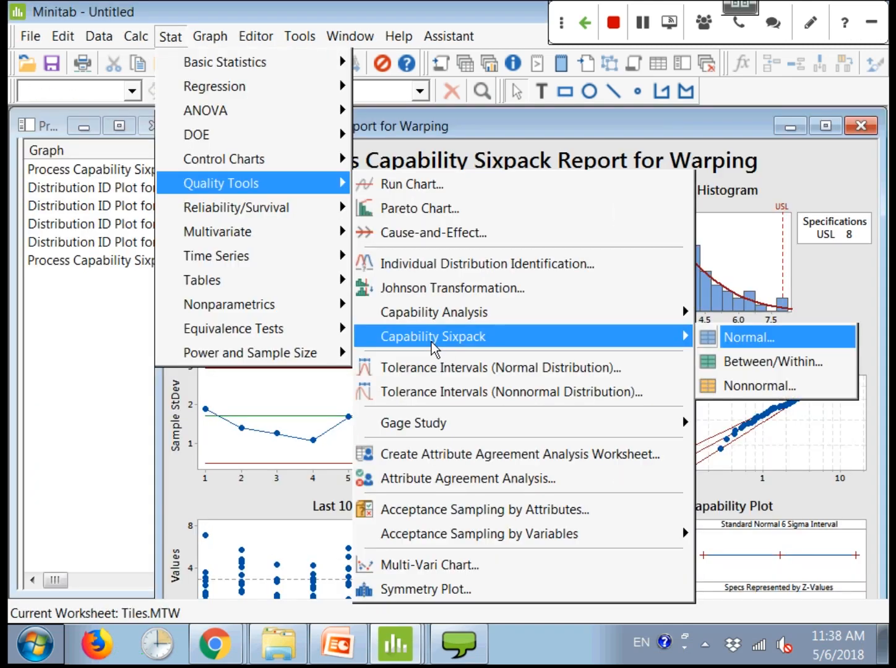
left_click(741, 344)
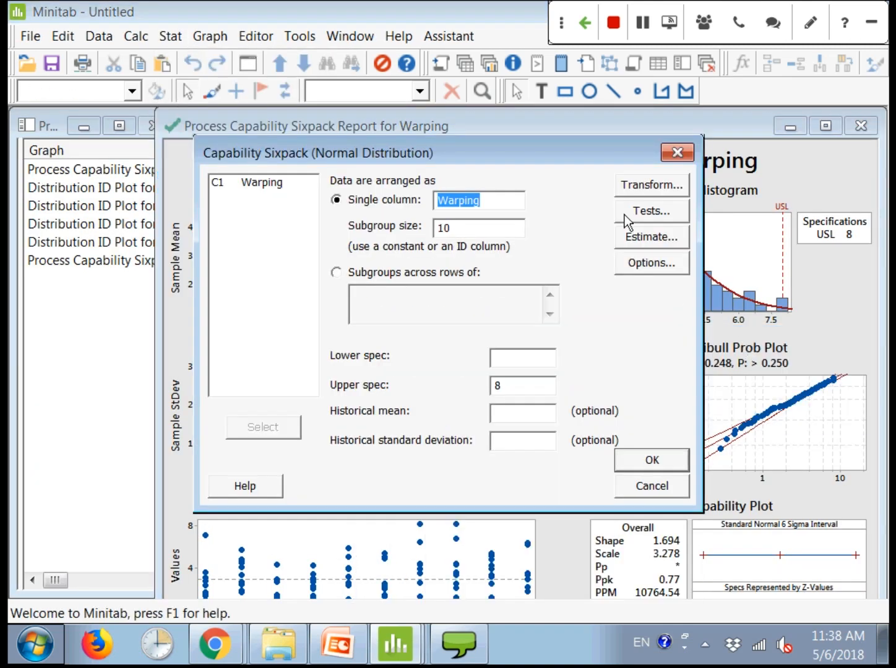
left_click(644, 190)
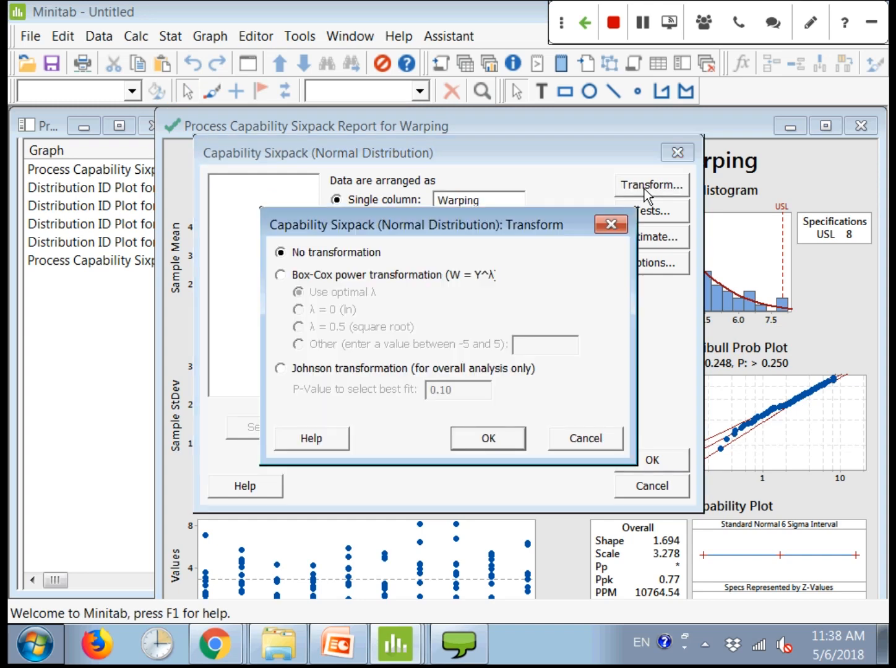
left_click_drag(449, 224, 708, 237)
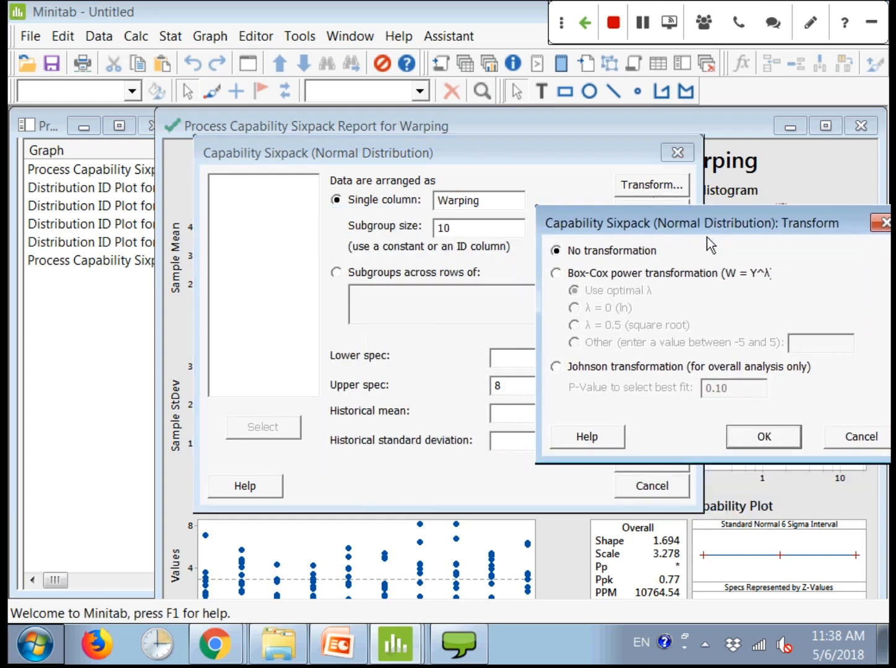
left_click(557, 275)
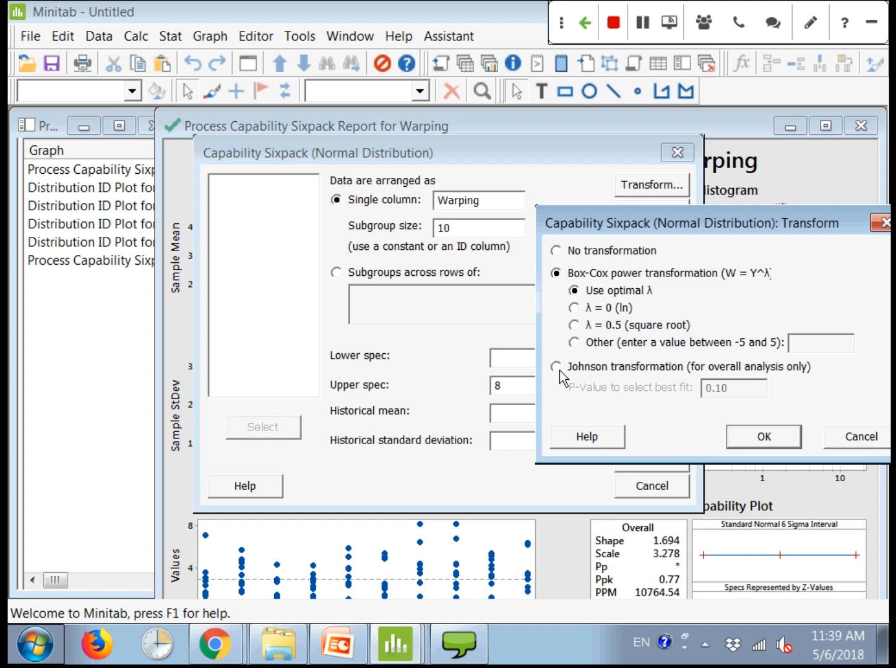
left_click(774, 444)
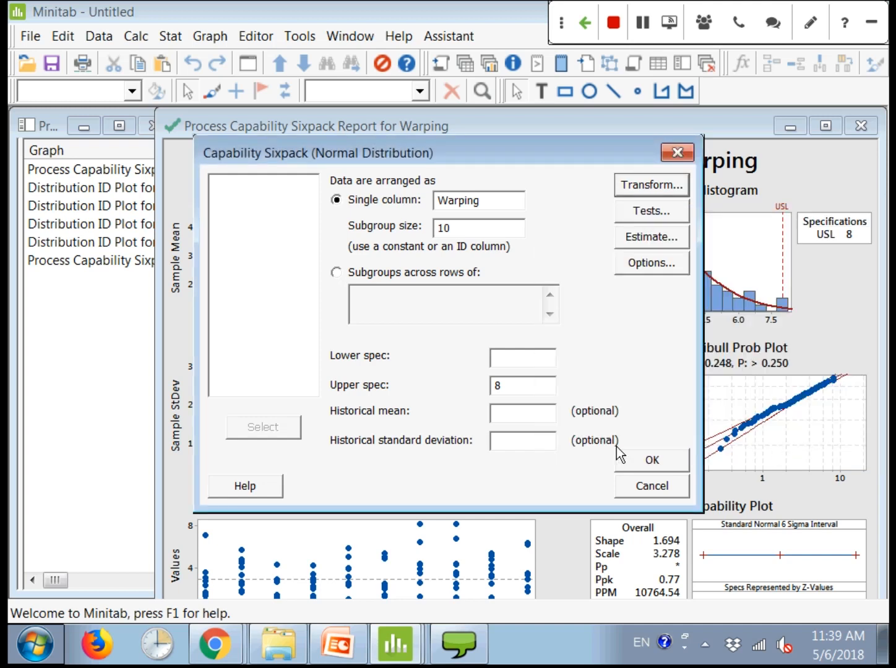
left_click(640, 468)
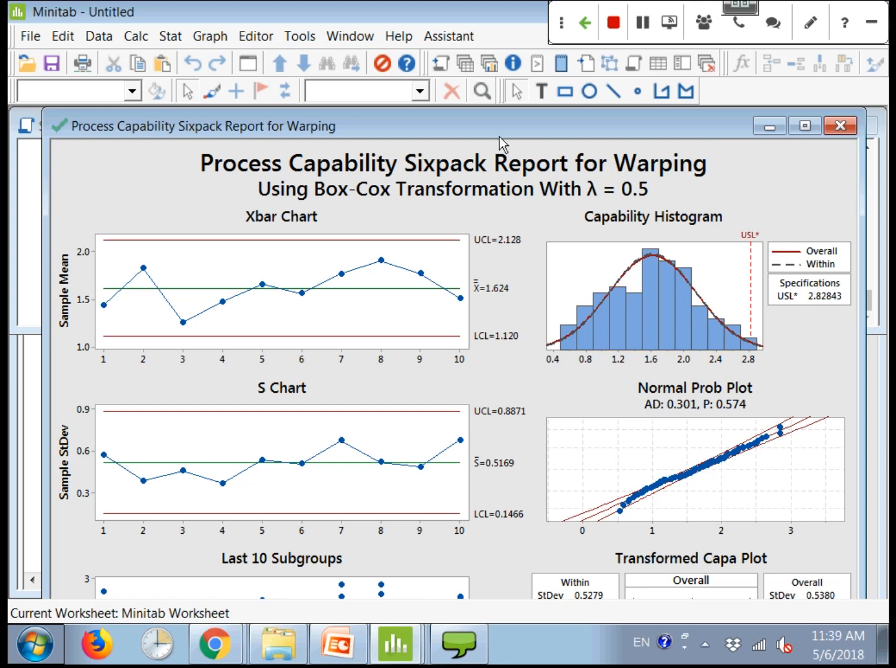
- Enlarge the Box-Cox Sixpack report for Warping to examine its normal probability plot and capability indices, dismissing the reopened Sixpack setup
left_click_drag(499, 136, 500, 122)
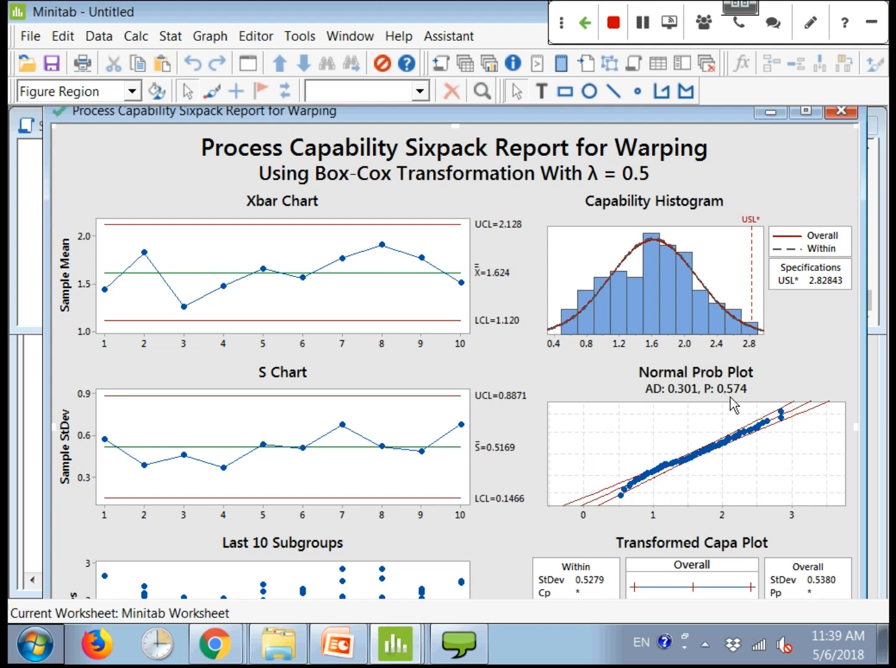
double_click(604, 115)
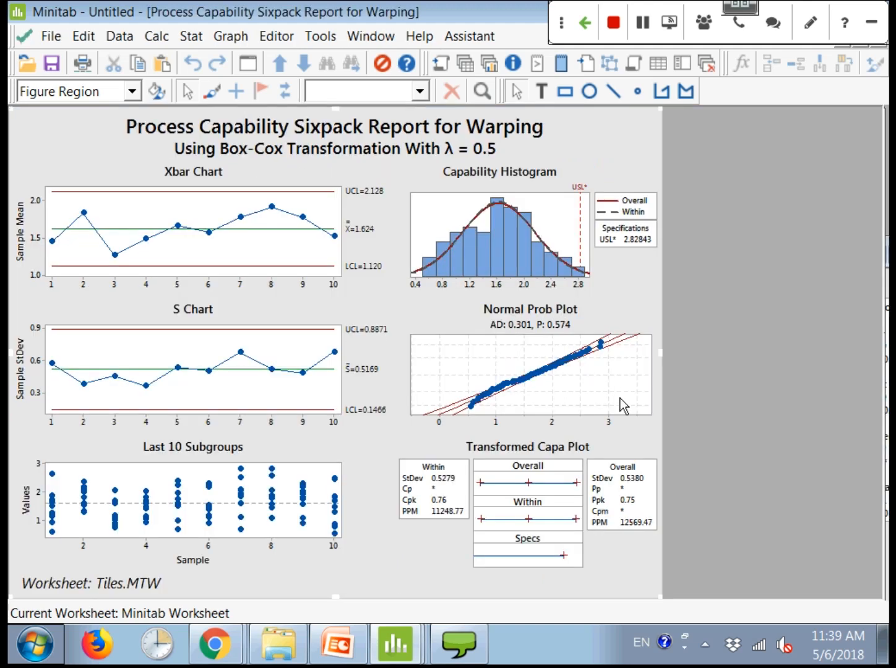
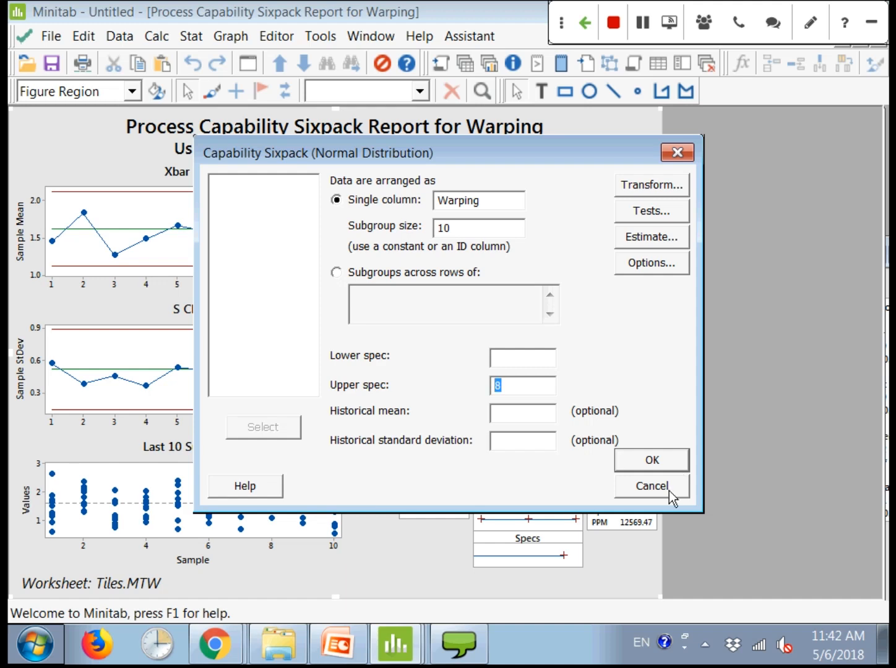
left_click(670, 493)
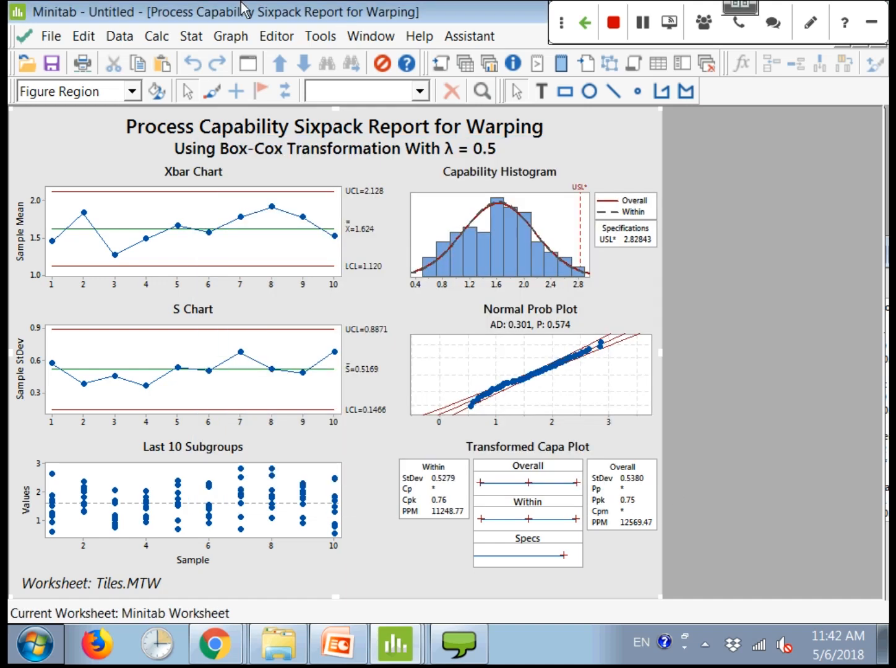
- Examine the result storage options of the normal Capability Analysis and close the setup without running it
left_click(191, 36)
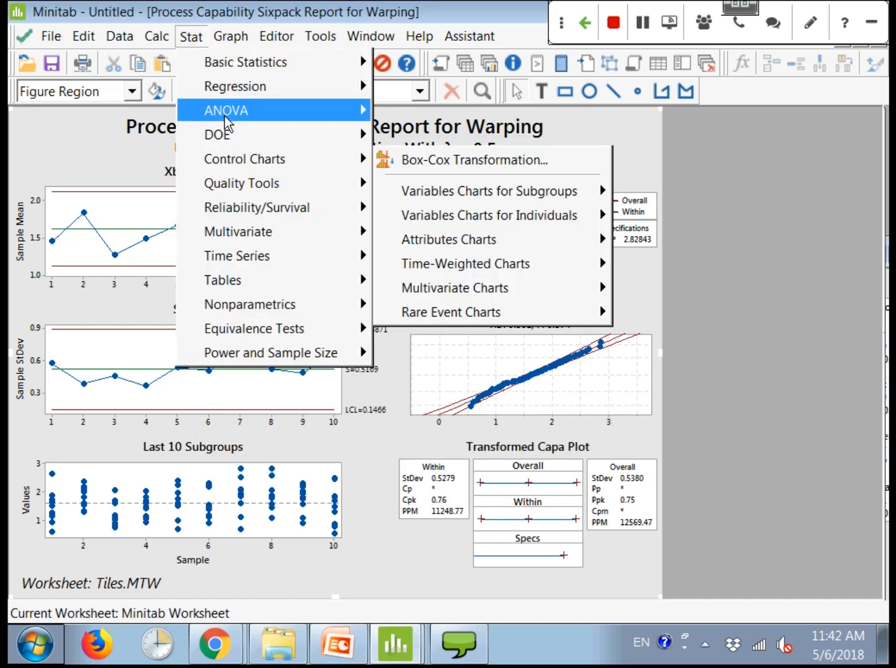
mouse_move(253, 114)
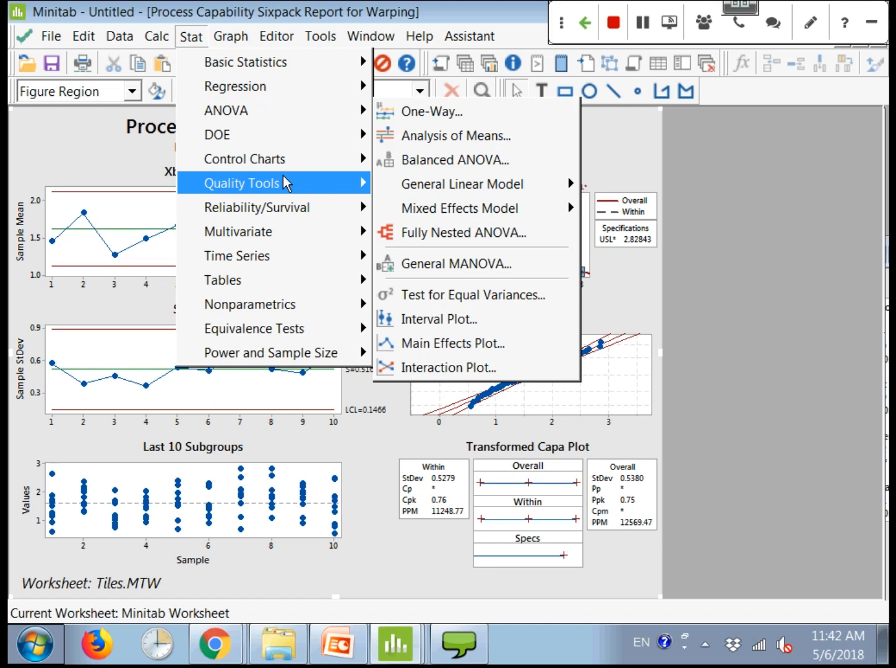
mouse_move(286, 184)
mouse_move(584, 322)
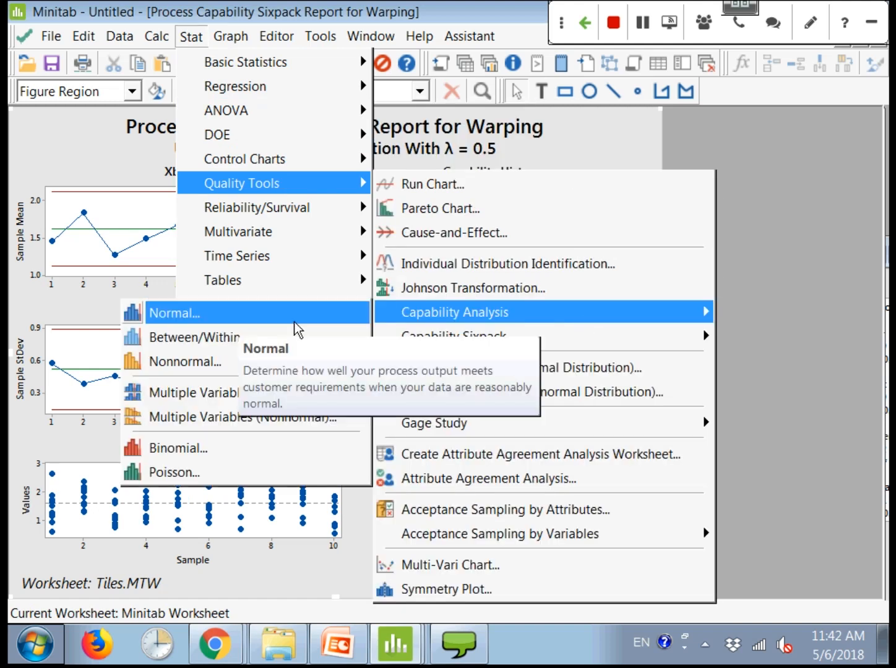
left_click(238, 320)
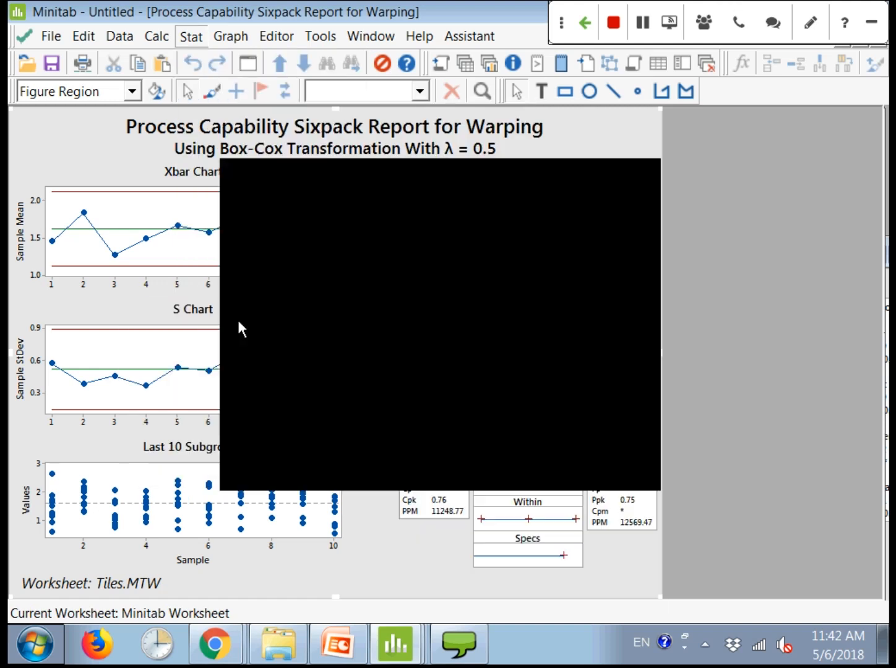
key("alt+s")
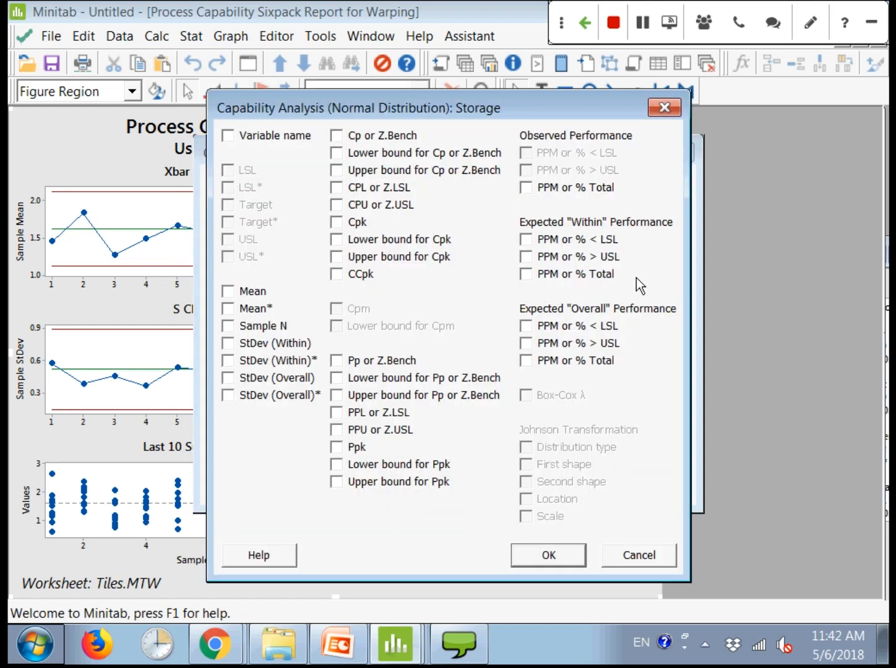
left_click(650, 566)
left_click(644, 487)
left_click(191, 35)
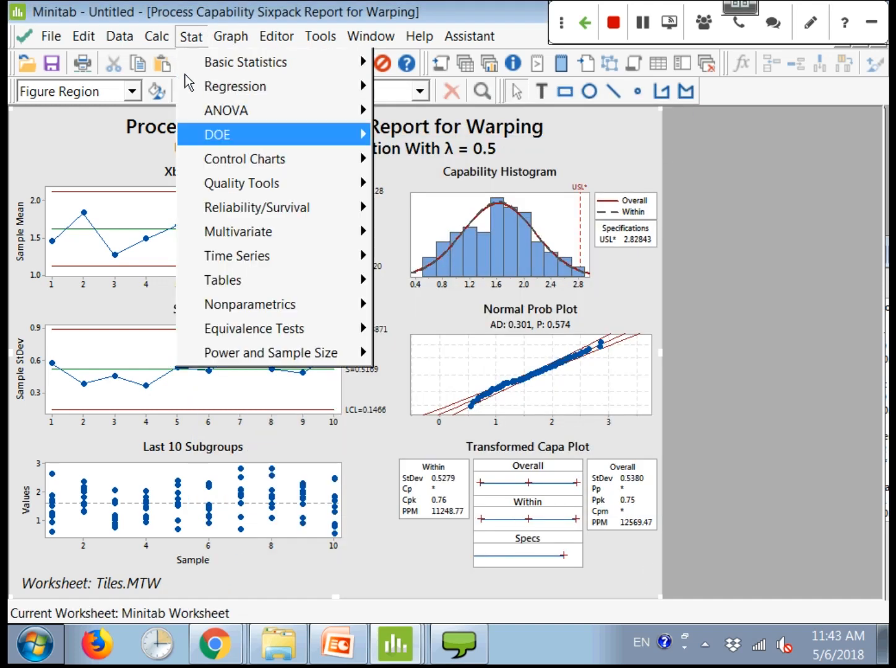
mouse_move(215, 186)
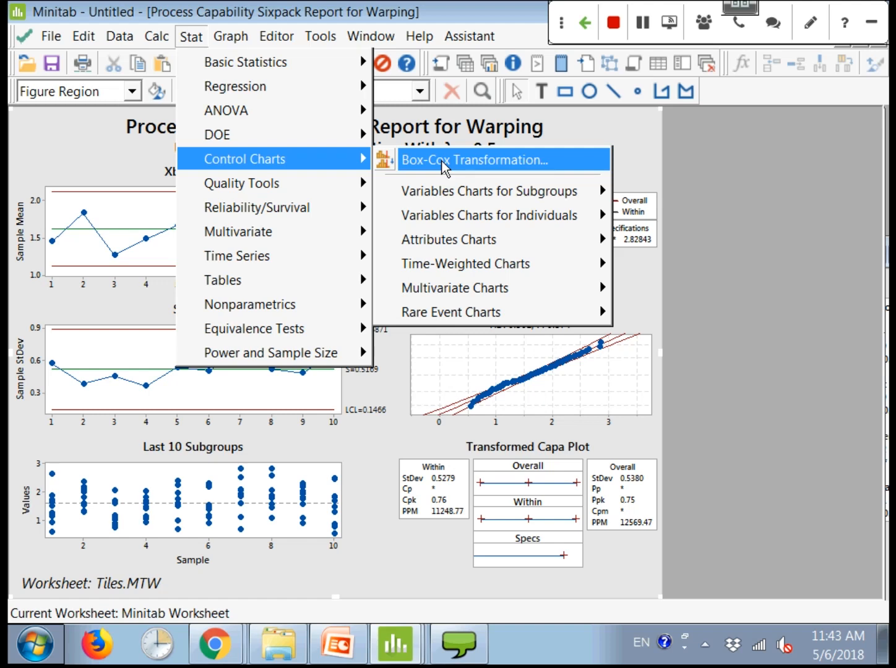
mouse_move(334, 178)
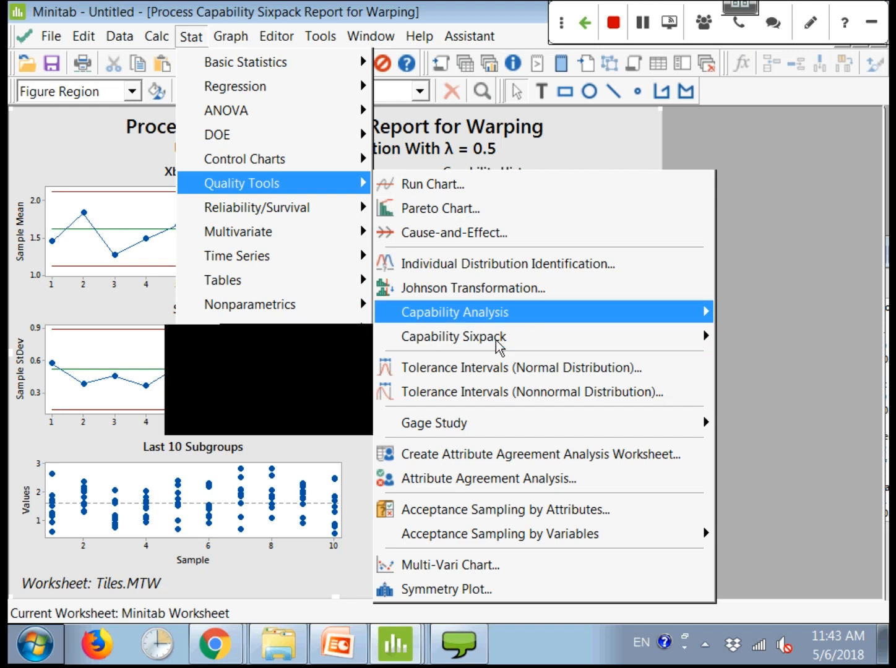
mouse_move(421, 323)
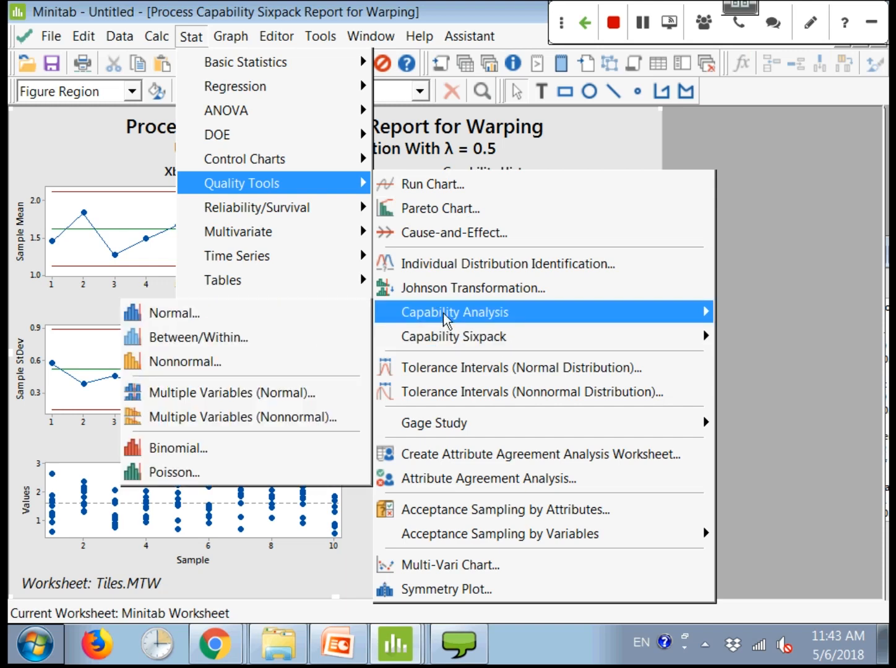
left_click(57, 177)
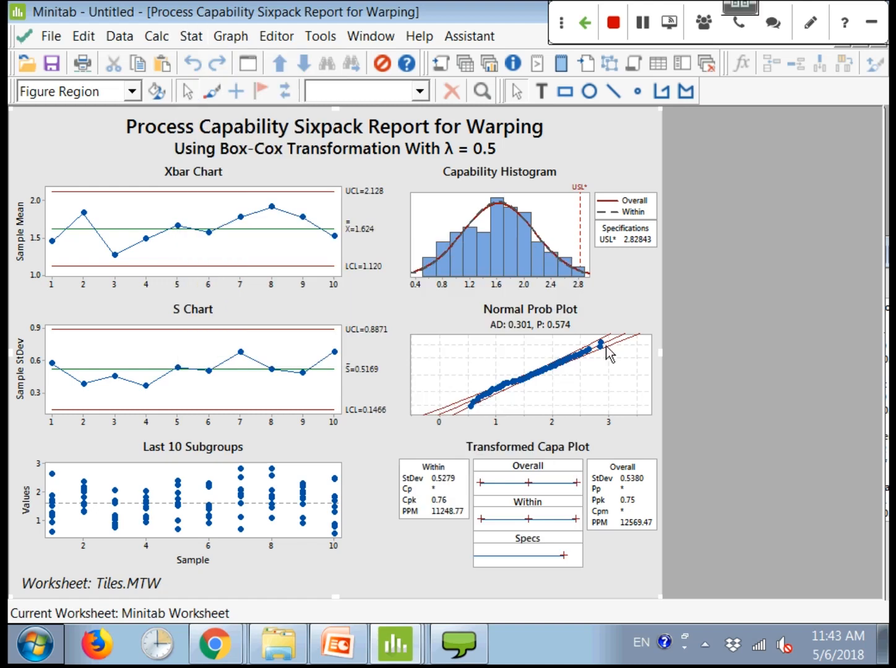
mouse_move(589, 349)
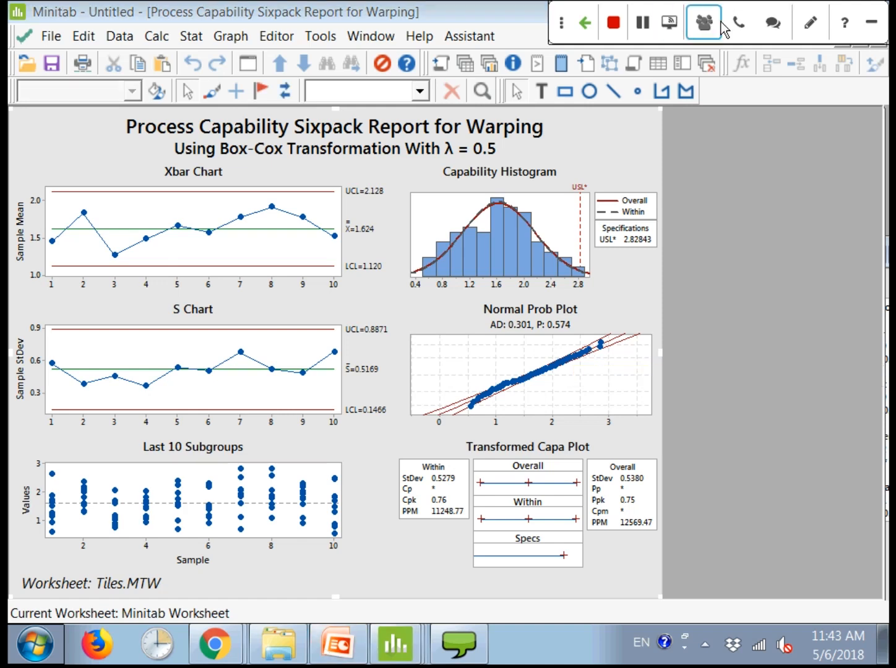
- Read the participant's question in the meeting feedback and bring up the Process Capability Report for Supp1, Supp3
left_click(773, 24)
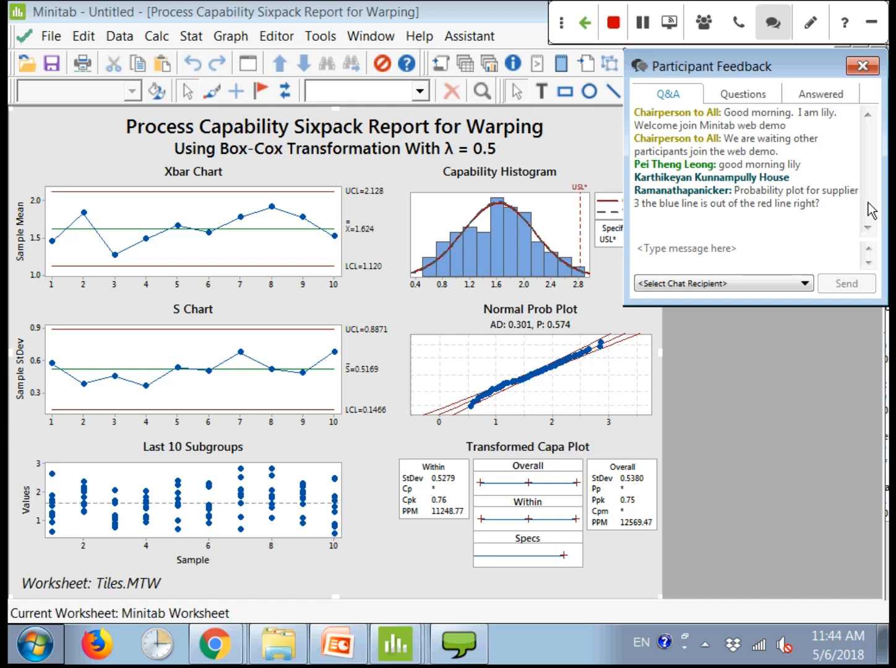
left_click(754, 407)
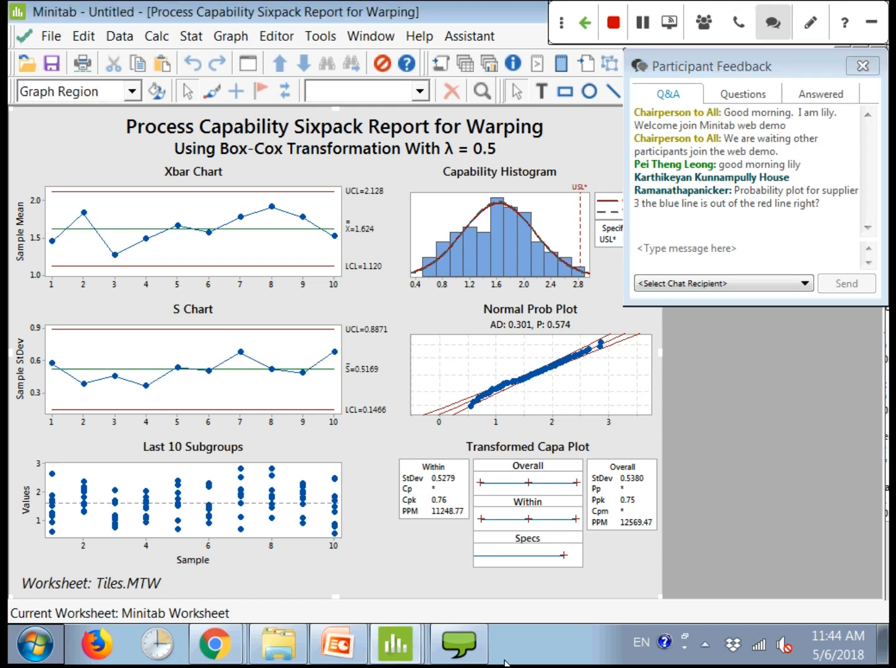
left_click(395, 644)
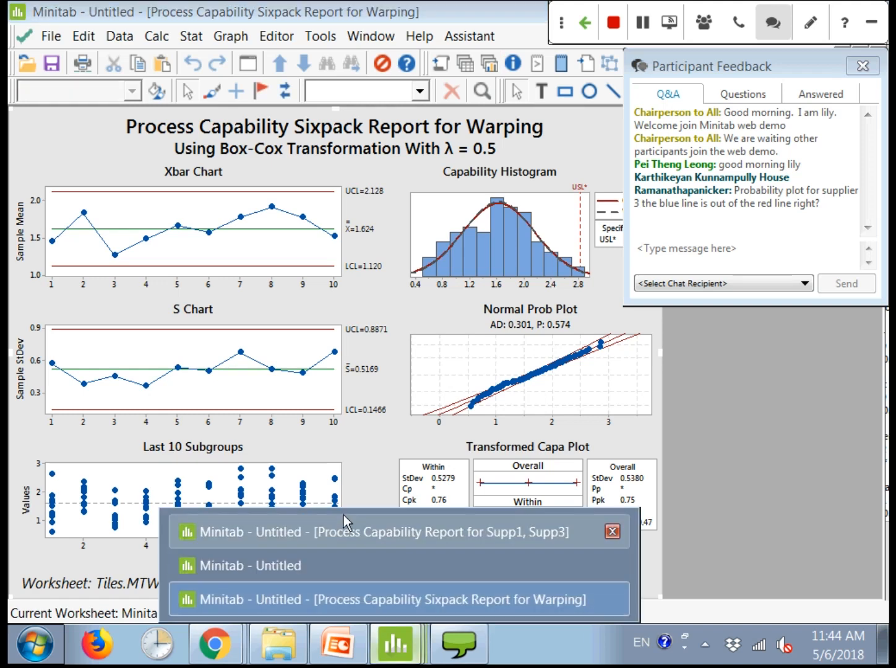
left_click(309, 535)
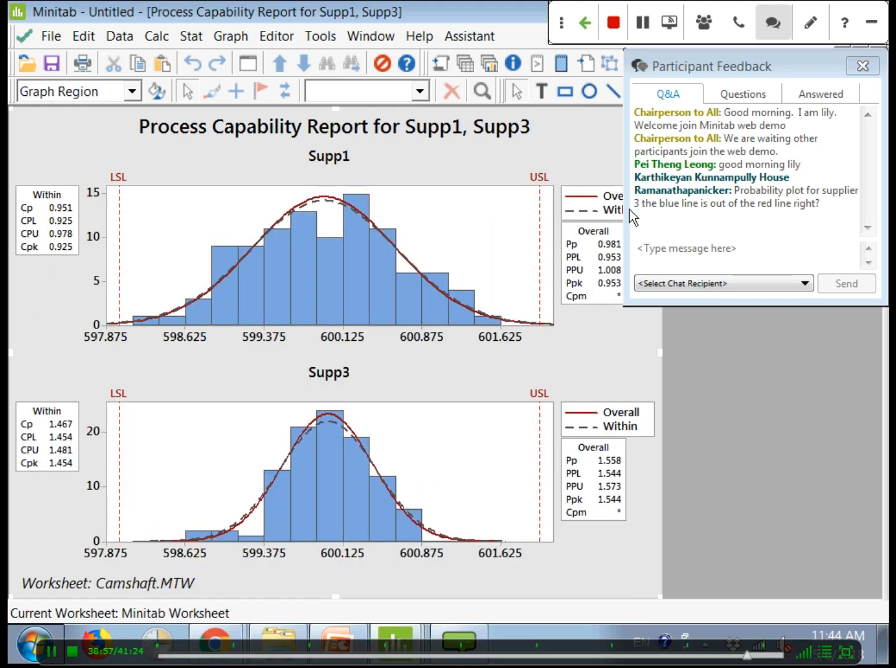
left_click(395, 643)
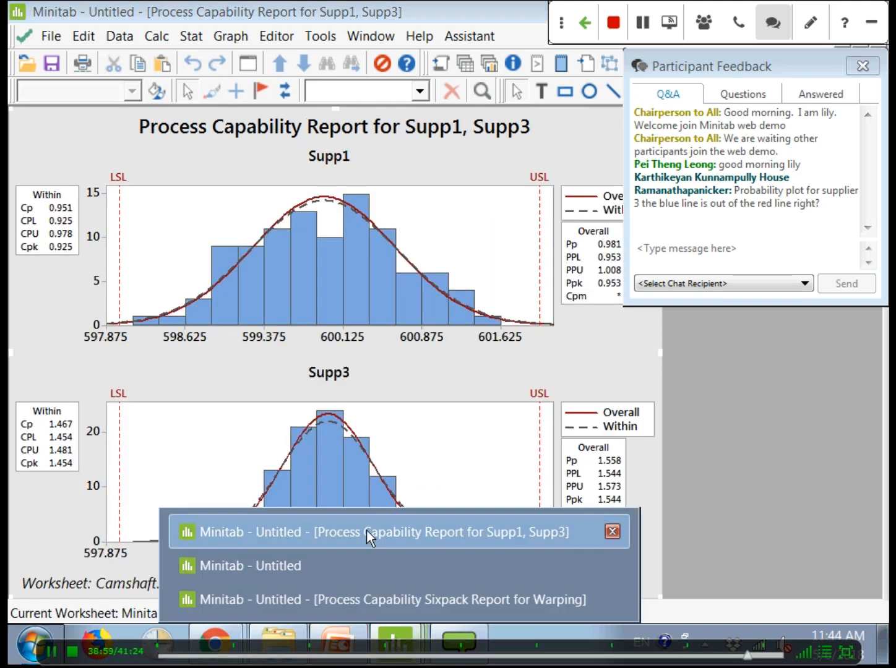
left_click(370, 535)
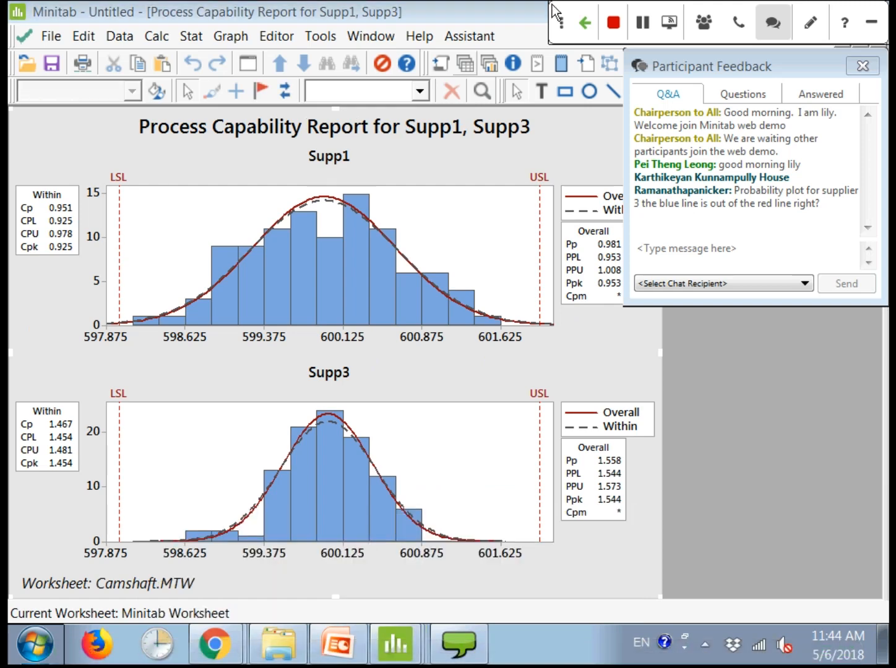
- Find the Supp3 Capability Sixpack among the project's graphs, enlarge it to examine its normal probability plot, and recheck the participant feedback
left_click(456, 64)
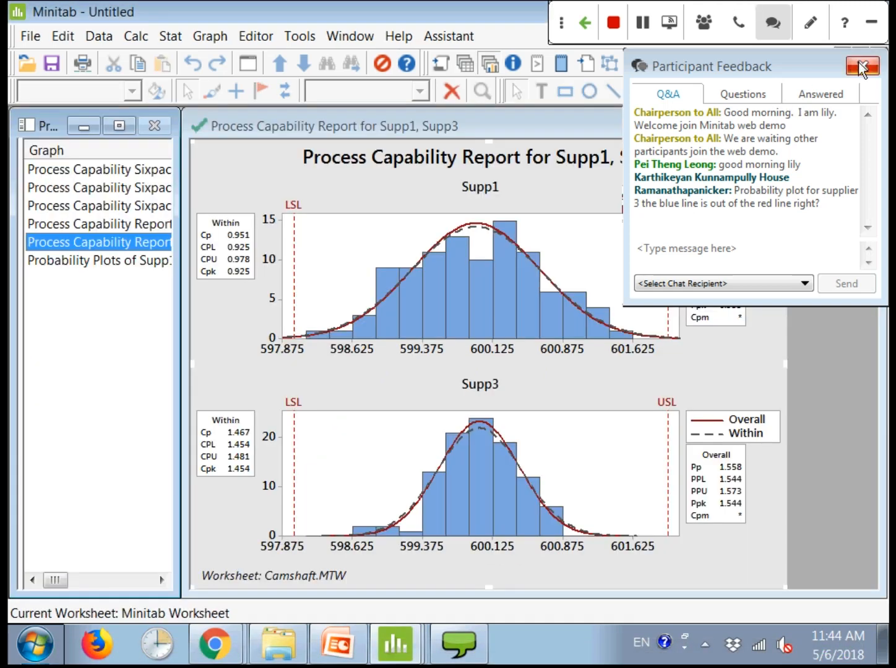
left_click(862, 66)
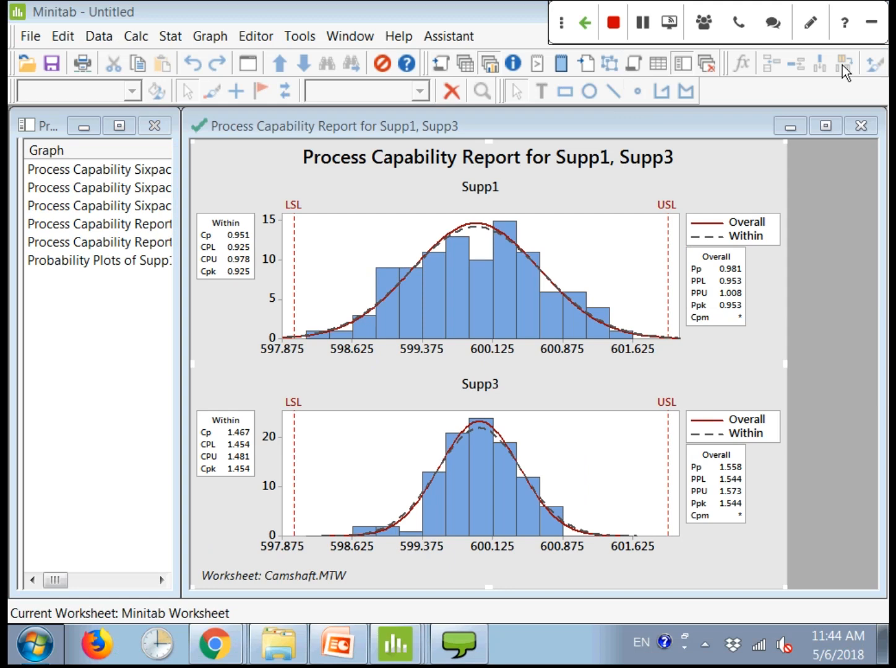
left_click(67, 224)
left_click(80, 187)
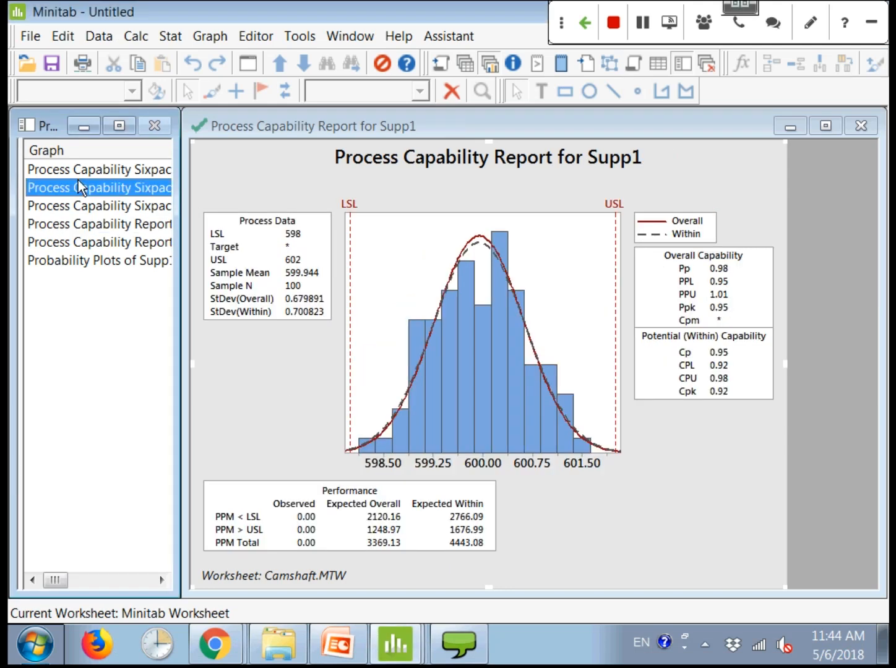
left_click(73, 205)
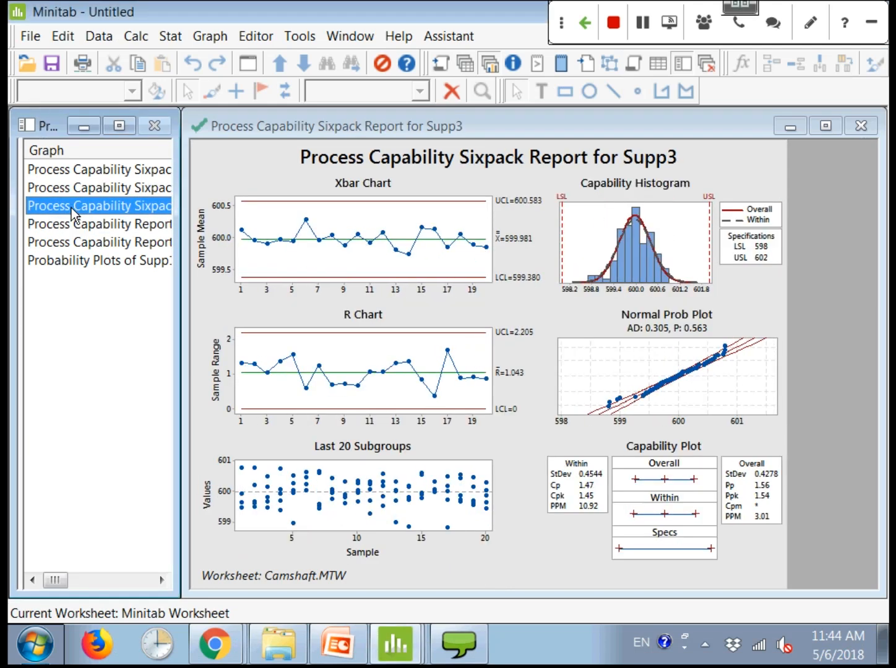
left_click_drag(179, 277, 47, 269)
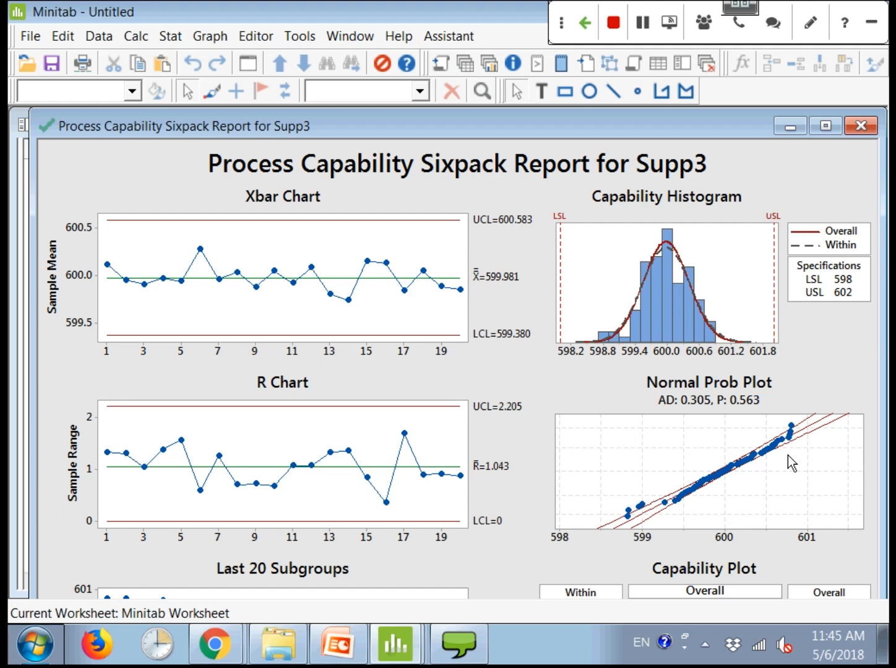
left_click(773, 24)
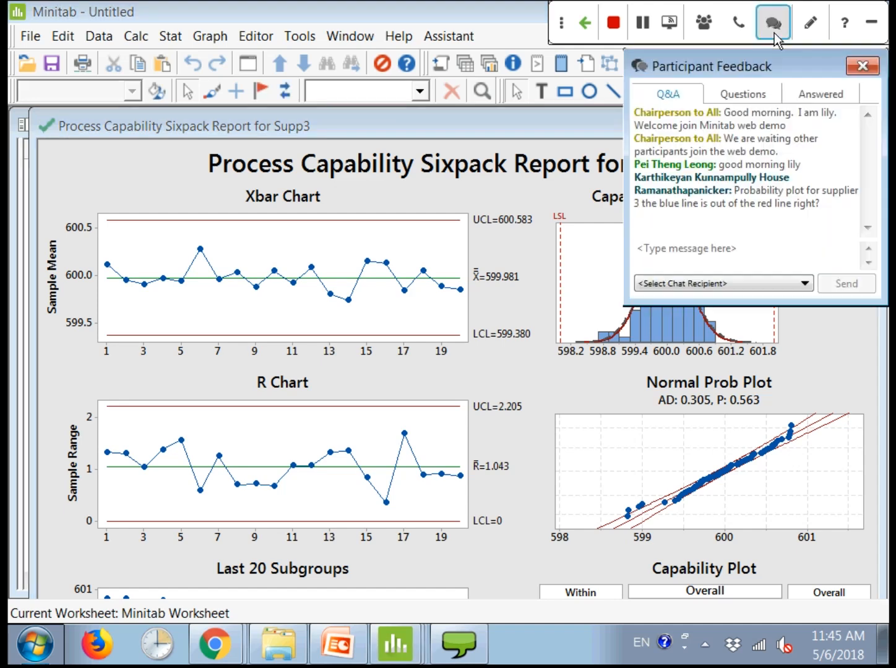
left_click(775, 33)
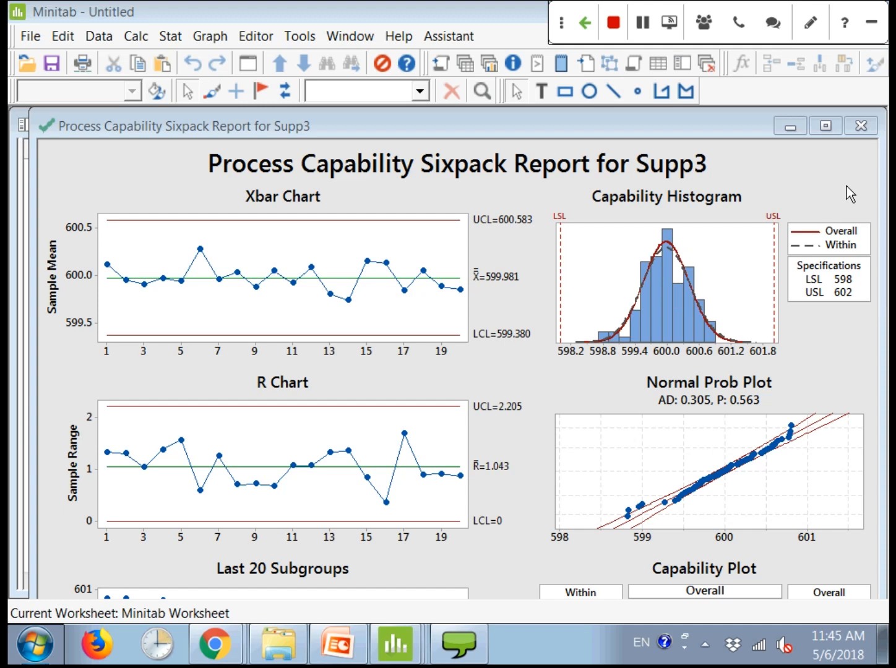
- Switch to the Capability Analysis M18 presentation in PowerPoint and show slide 39, "To Try or Buy Minitab 18", as a slide show
mouse_move(338, 652)
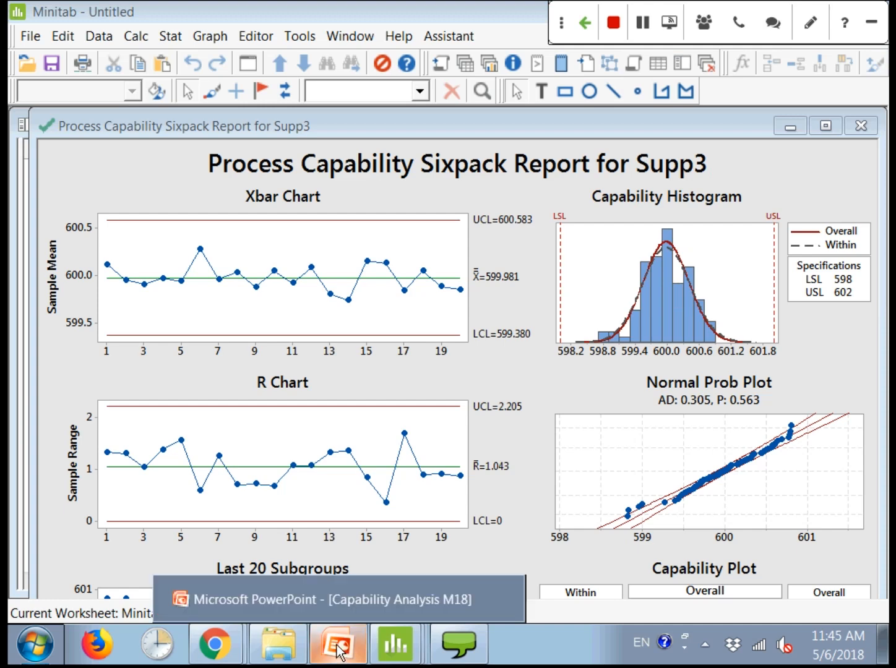
left_click(339, 641)
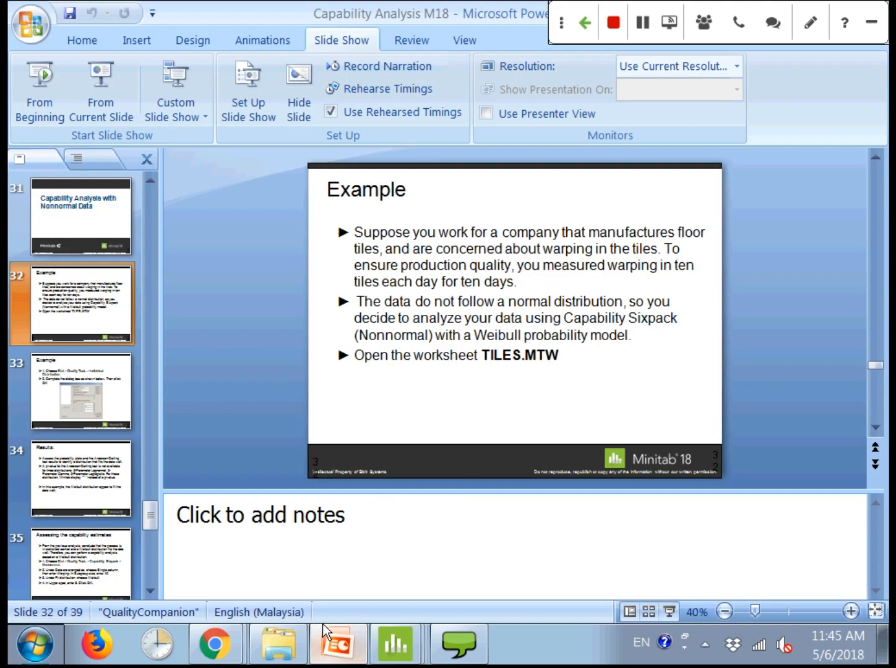
scroll(84, 477, "down", 5)
left_click(85, 477)
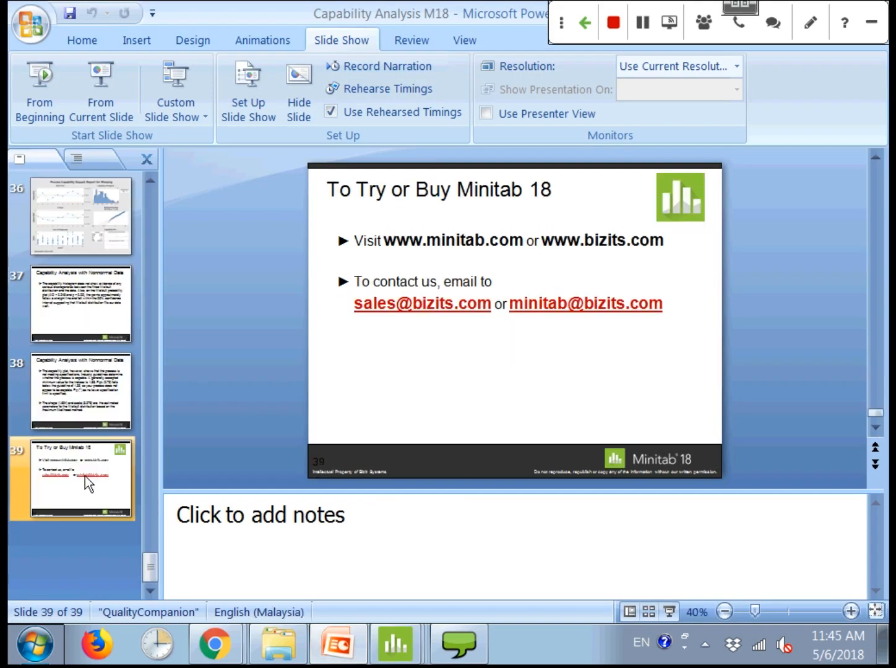
left_click(670, 612)
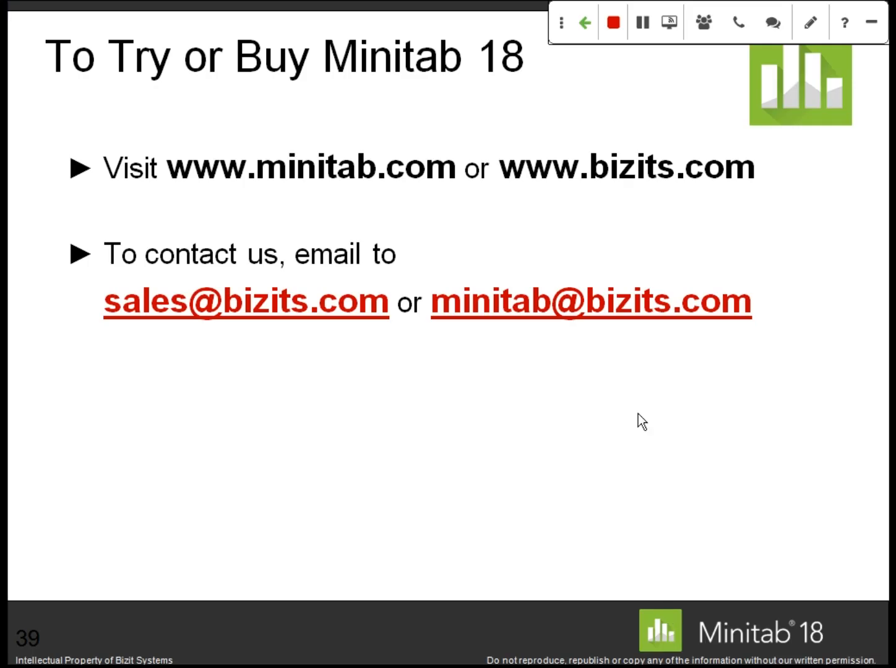